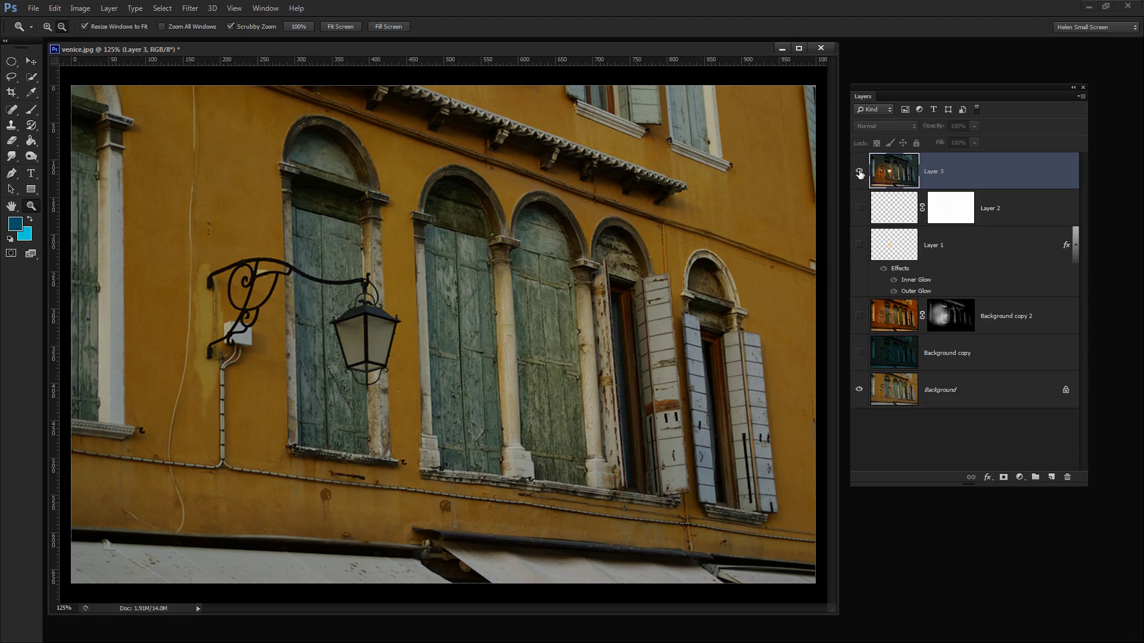
- Toggle Layer 3's visibility to compare the original photo with the finished night version
left_click(859, 173)
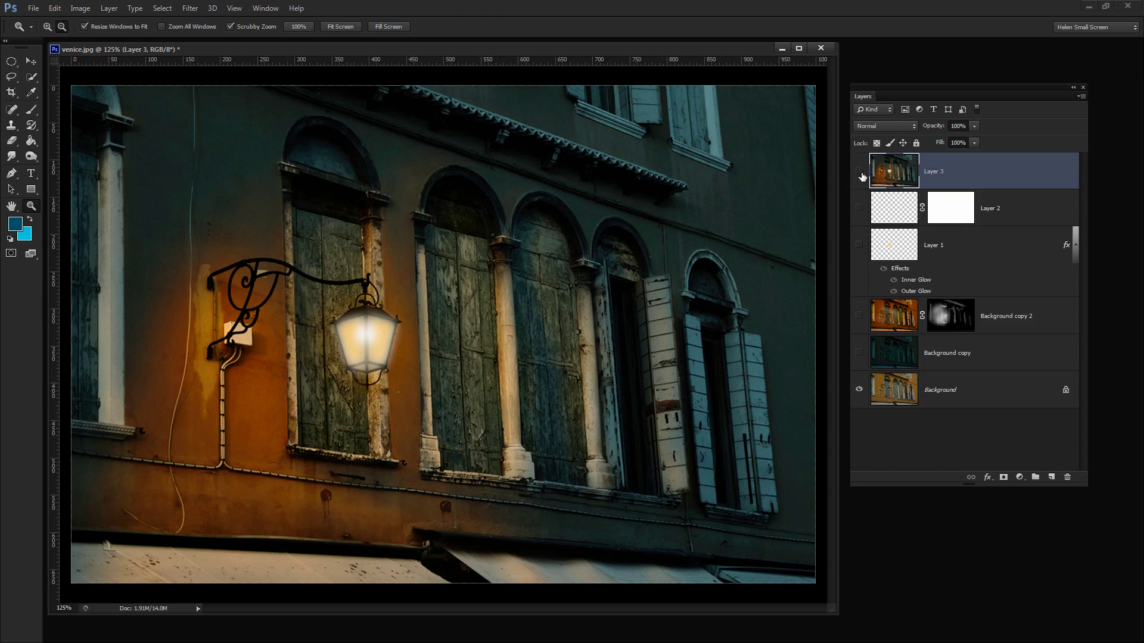
left_click(861, 173)
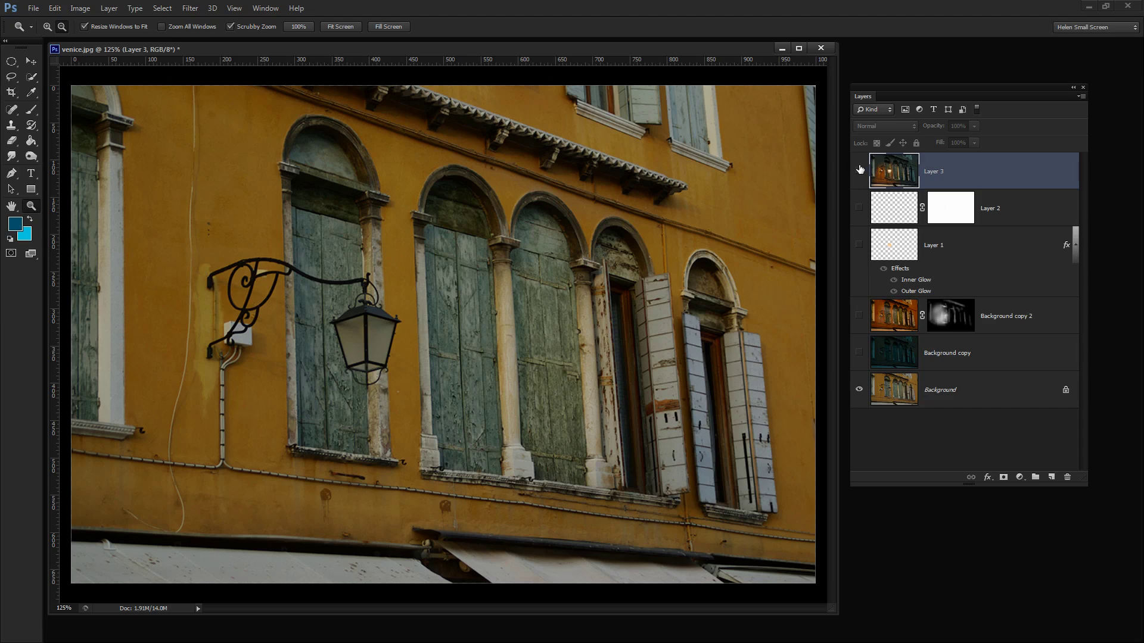
left_click(859, 170)
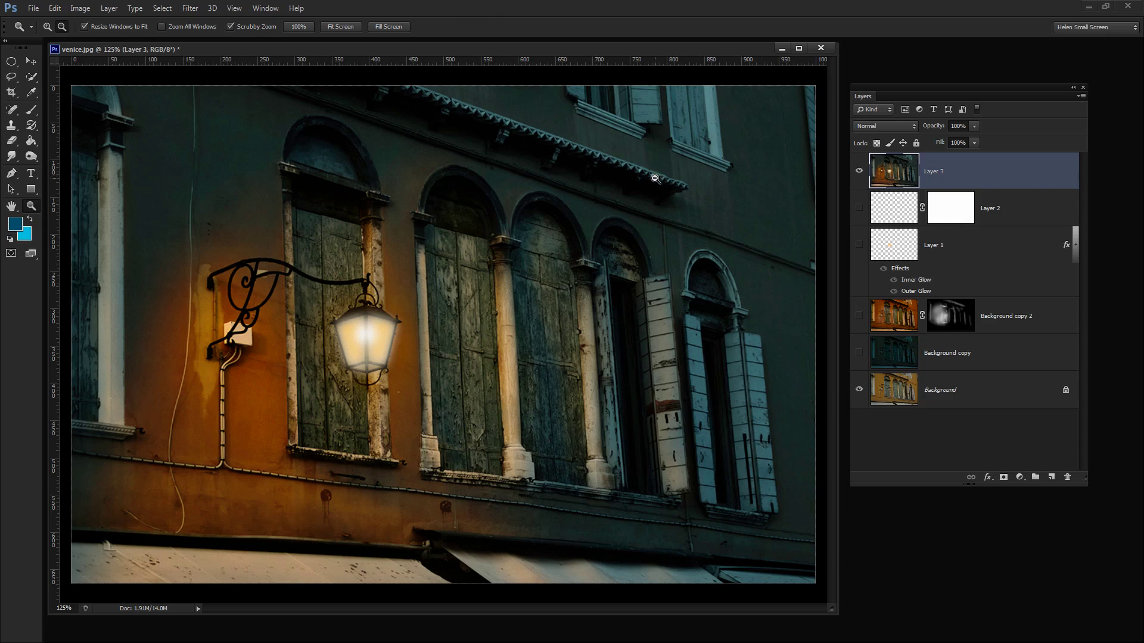
- Minimize the finished venice.jpg document and switch to the venice copy document
left_click(780, 48)
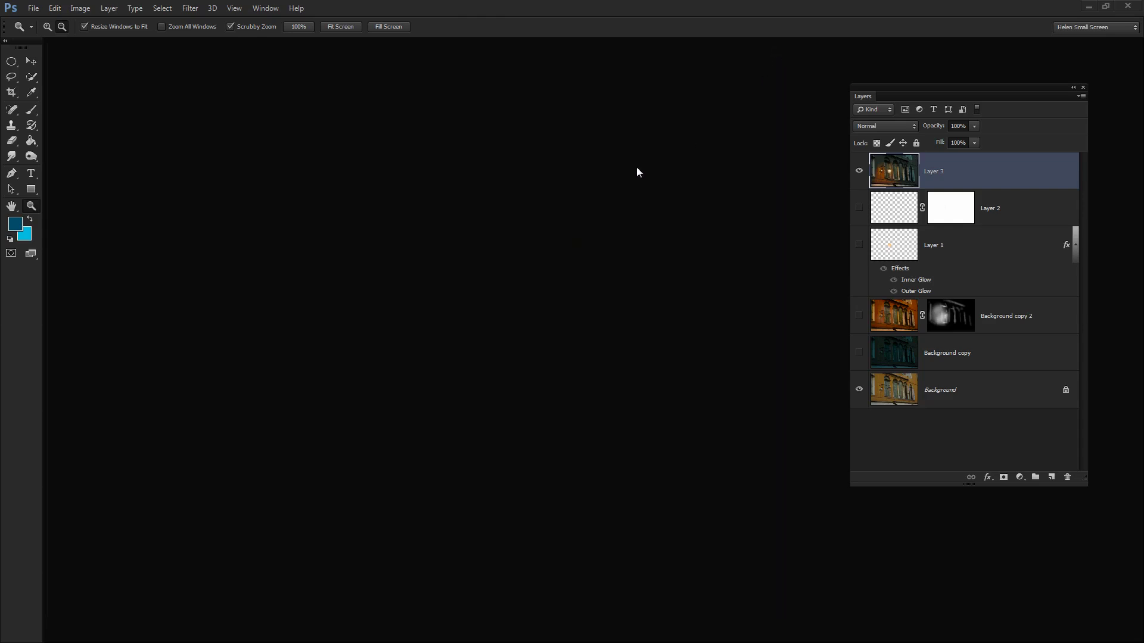
left_click(273, 10)
left_click(291, 366)
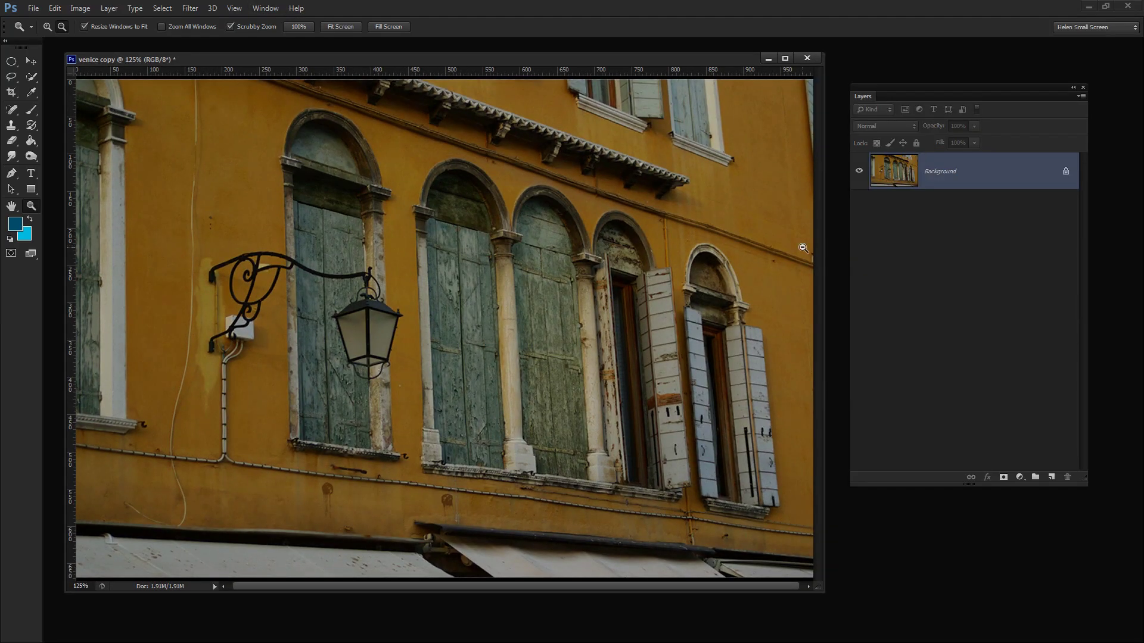
- Duplicate the Background layer as Background copy and enlarge the document window to show the whole image
right_click(953, 177)
left_click(994, 200)
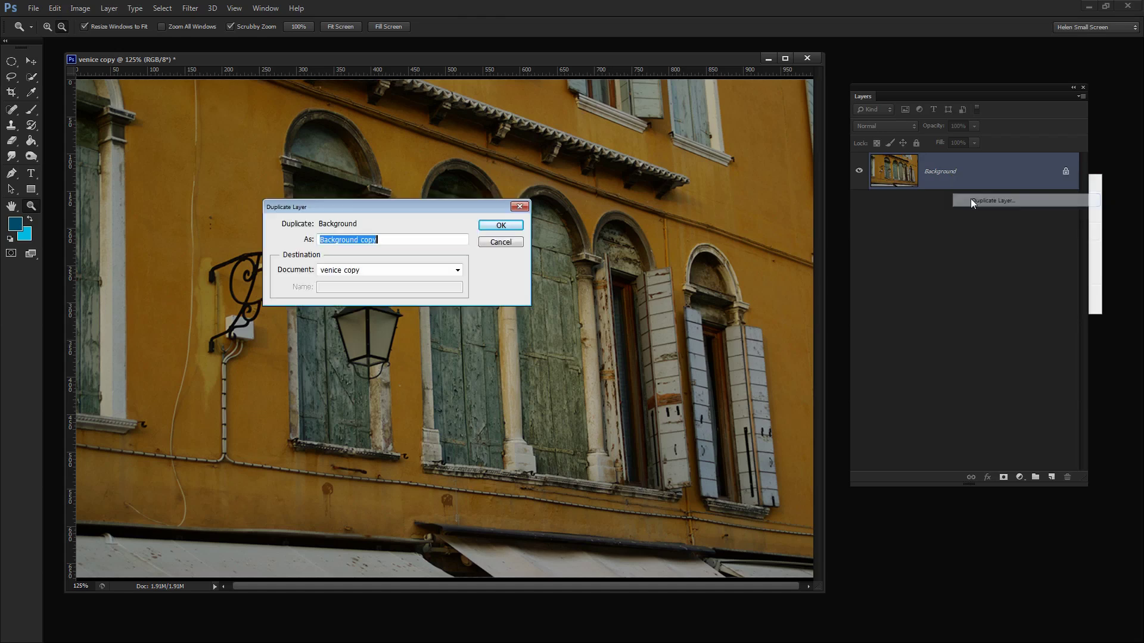
left_click(501, 225)
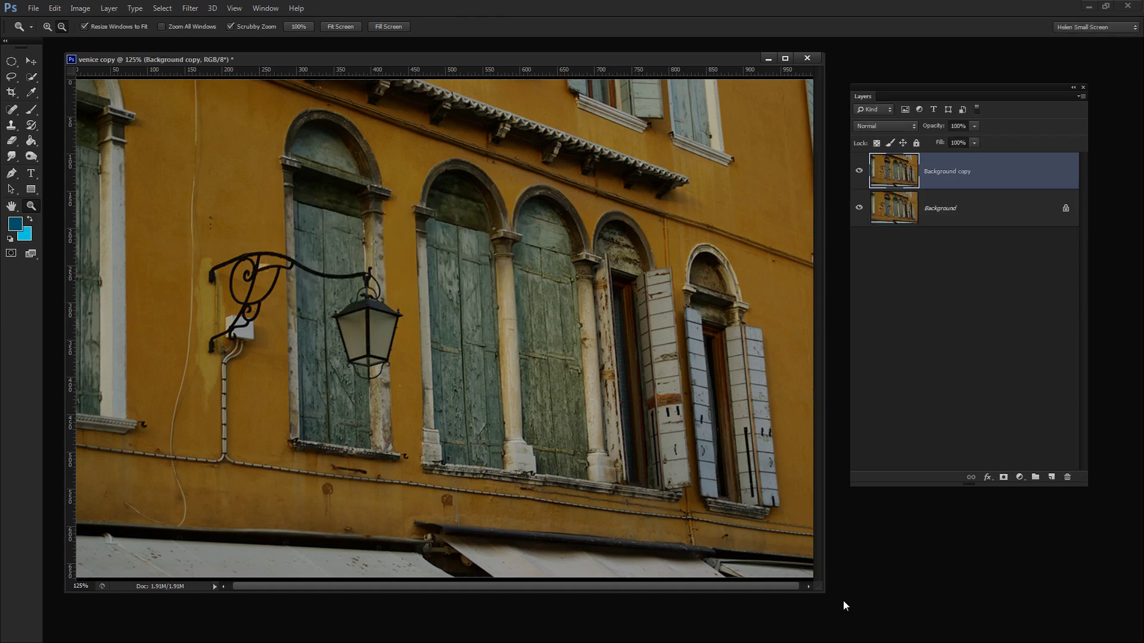
left_click_drag(824, 589, 863, 622)
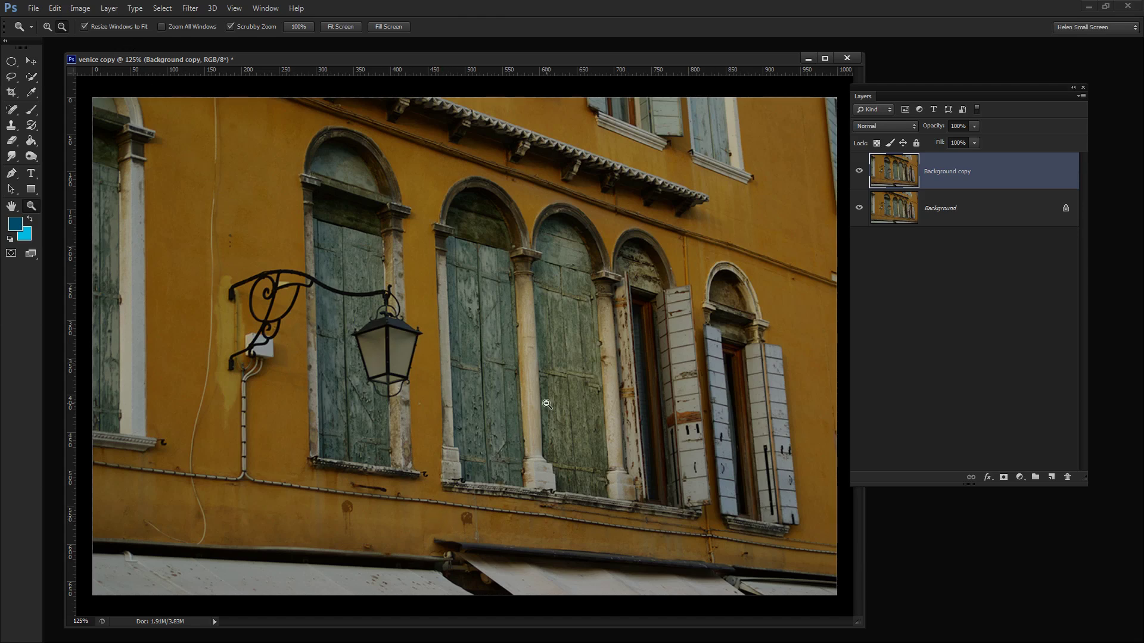
- Start a Hue/Saturation adjustment on Background copy and set the Master saturation to -52
left_click(79, 10)
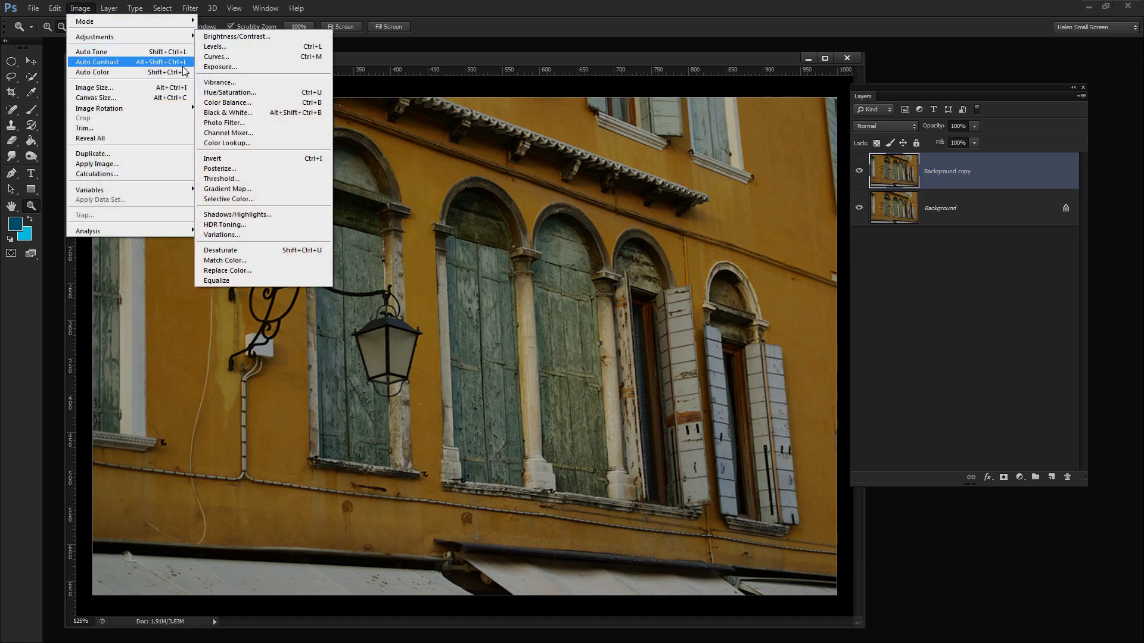
left_click(231, 93)
left_click_drag(723, 240, 768, 340)
left_click_drag(778, 442, 750, 452)
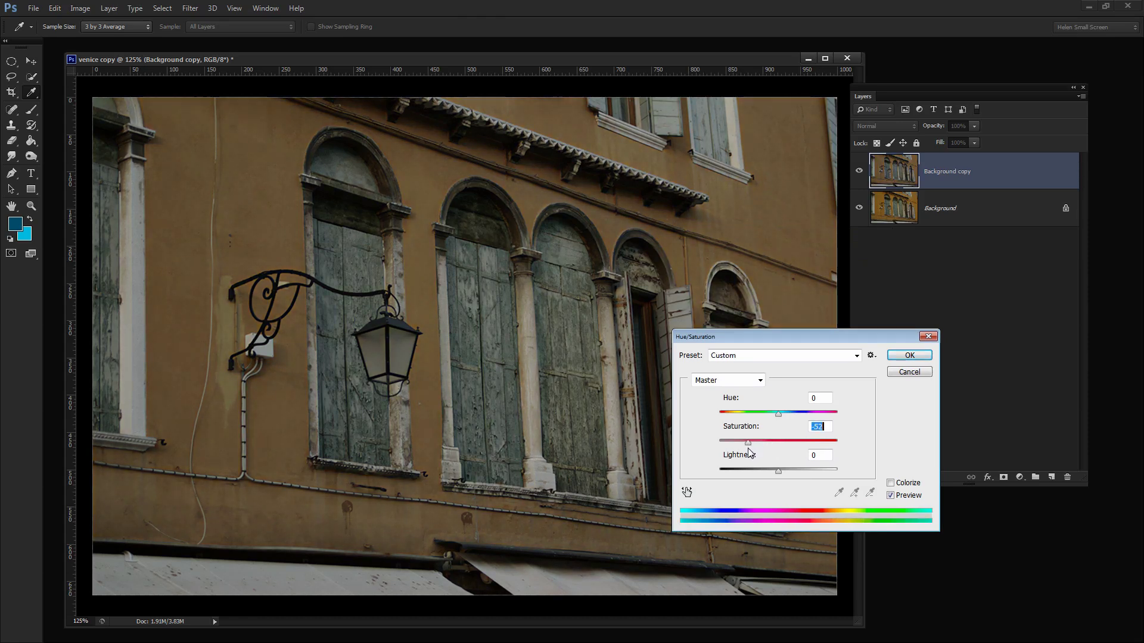
- Set the Reds saturation to -55 and the Yellows saturation to -40, and apply the Hue/Saturation adjustment
left_click(732, 381)
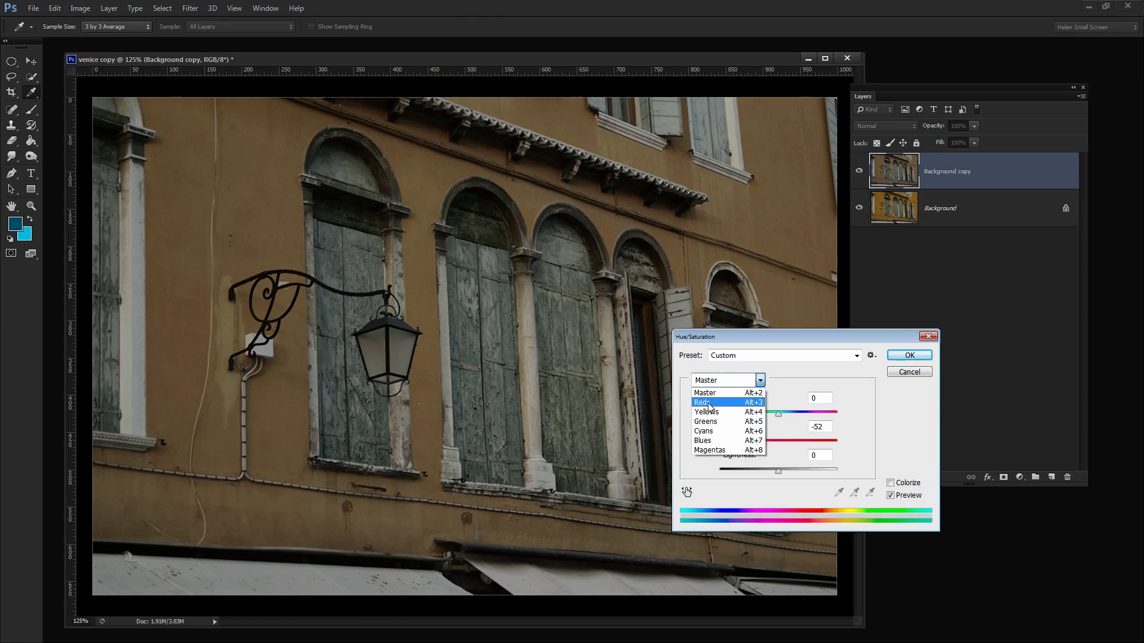
left_click(709, 402)
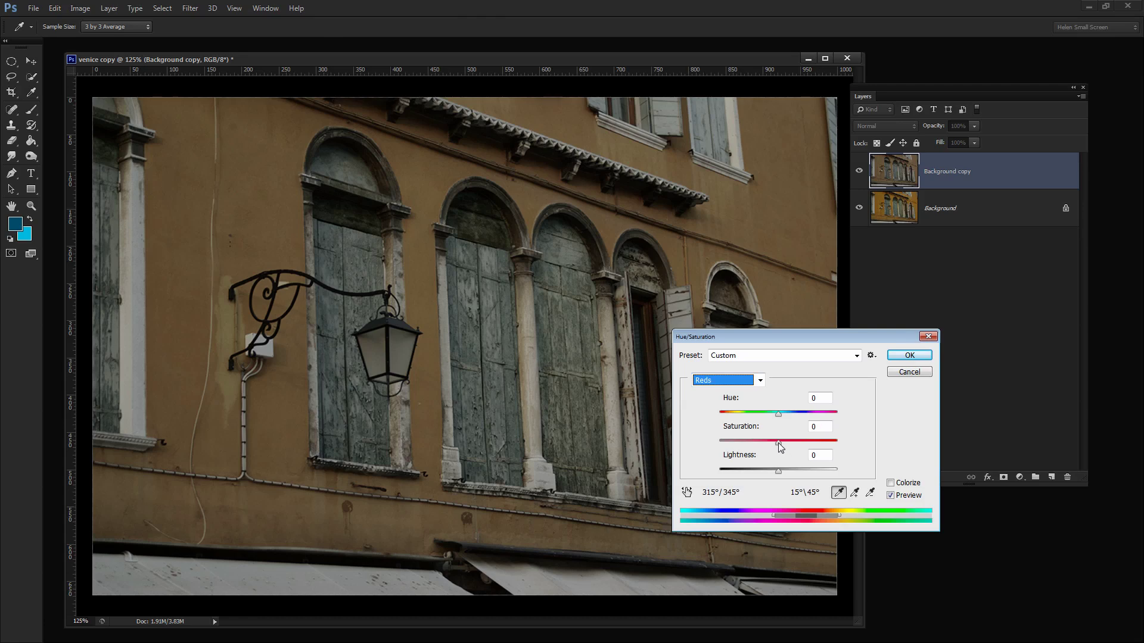
left_click_drag(779, 442, 746, 443)
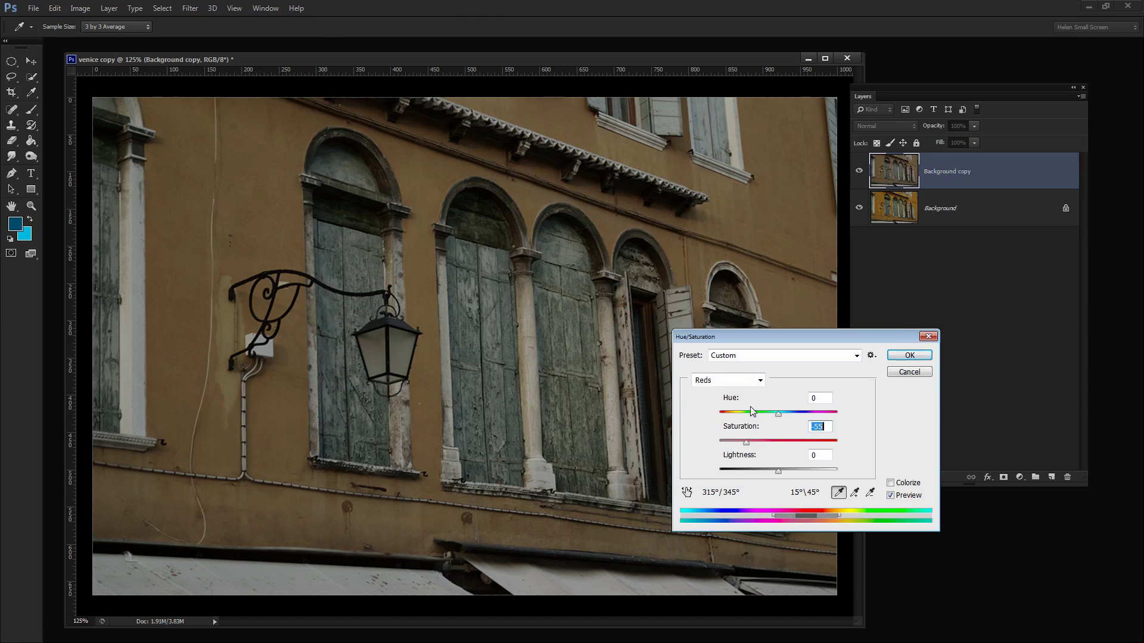
left_click(740, 381)
left_click(736, 415)
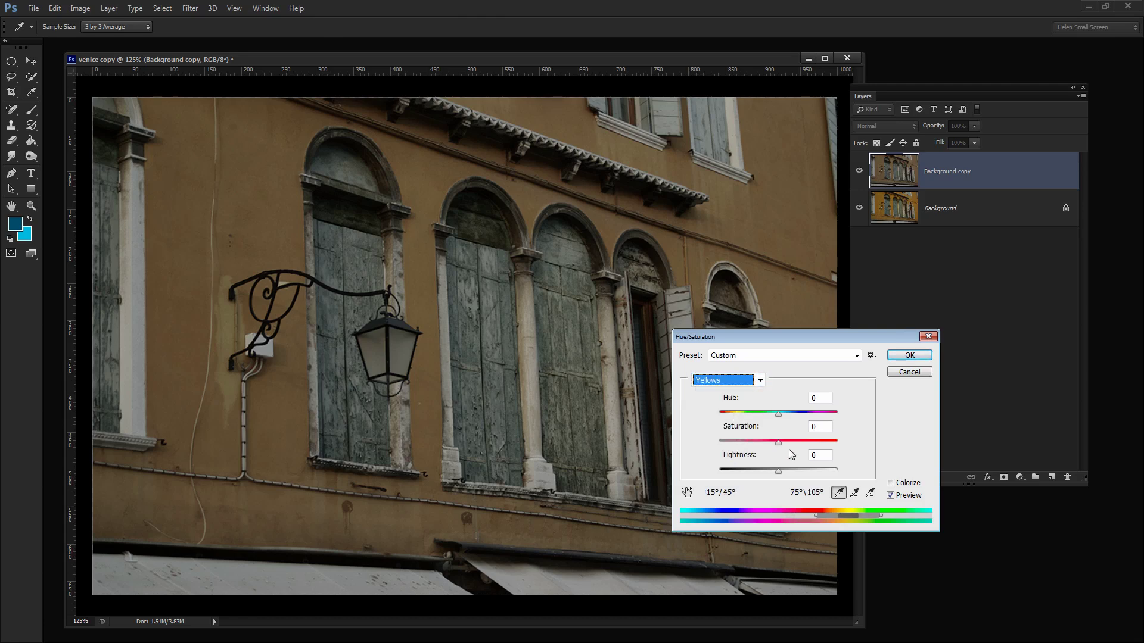
left_click_drag(778, 442, 754, 441)
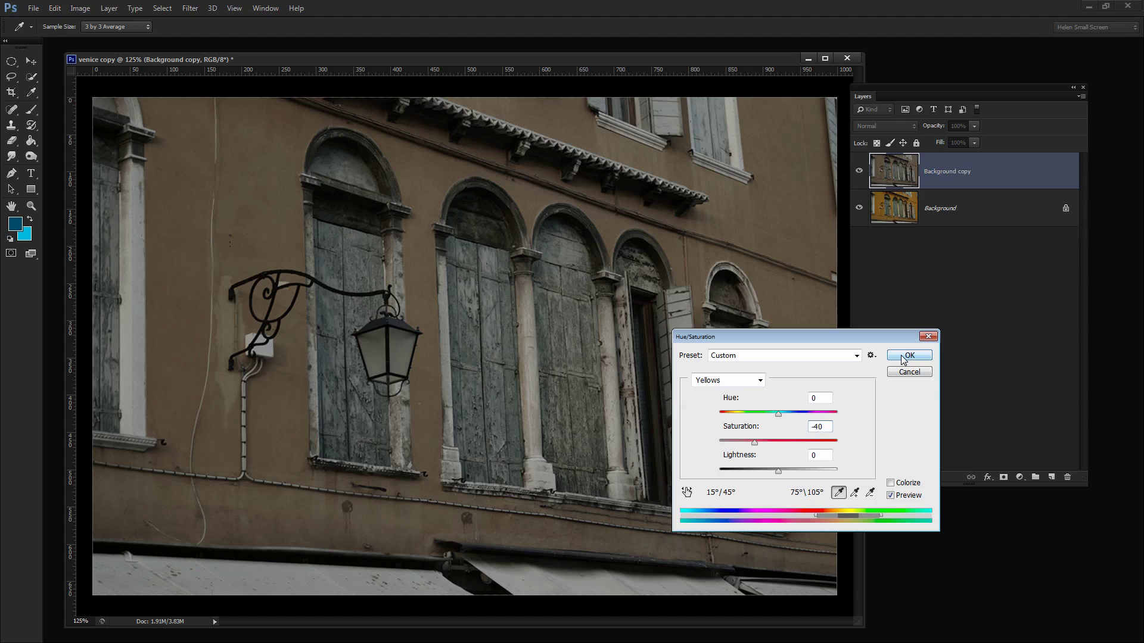
left_click(904, 358)
left_click(904, 358)
key("z")
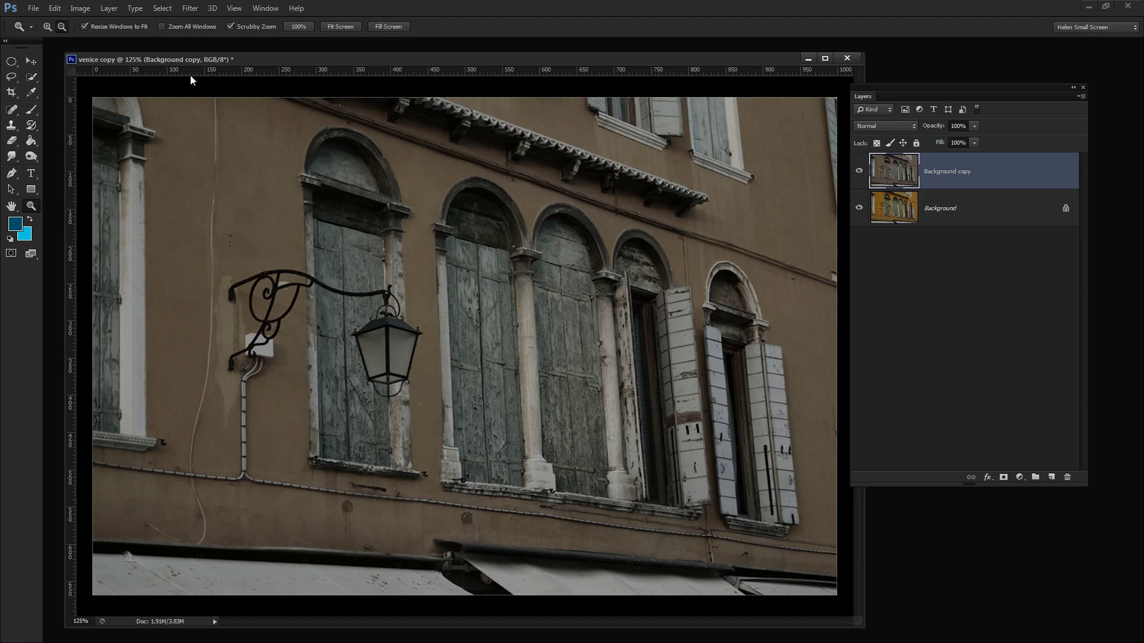
- Darken Background copy with Curves, pulling an RGB curve point down to input 88, output 41
left_click(79, 9)
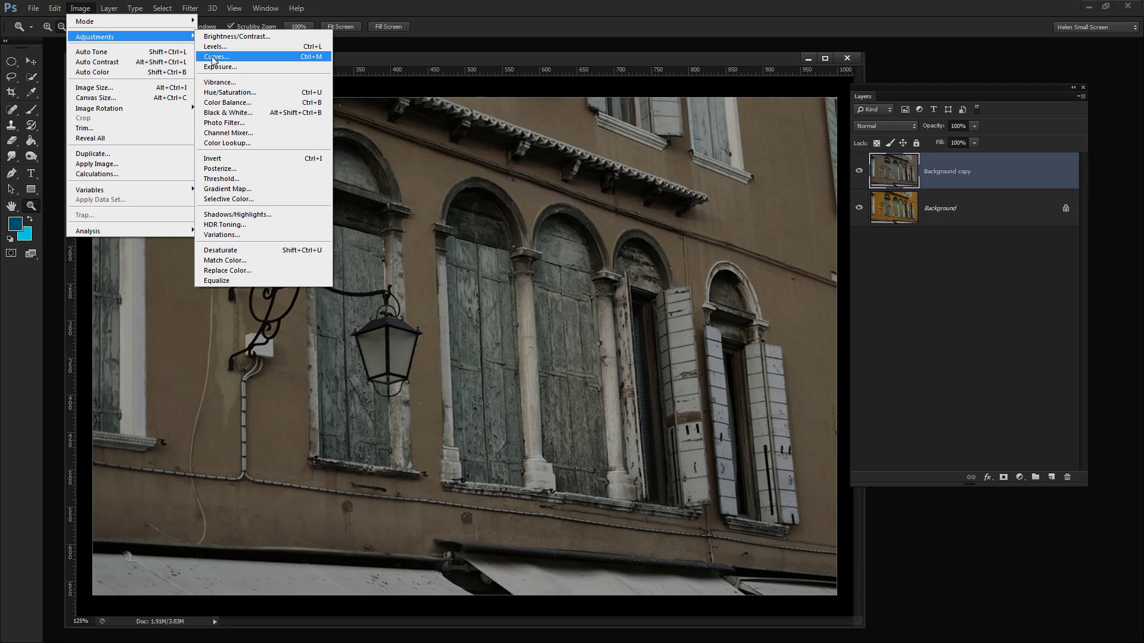
left_click(213, 58)
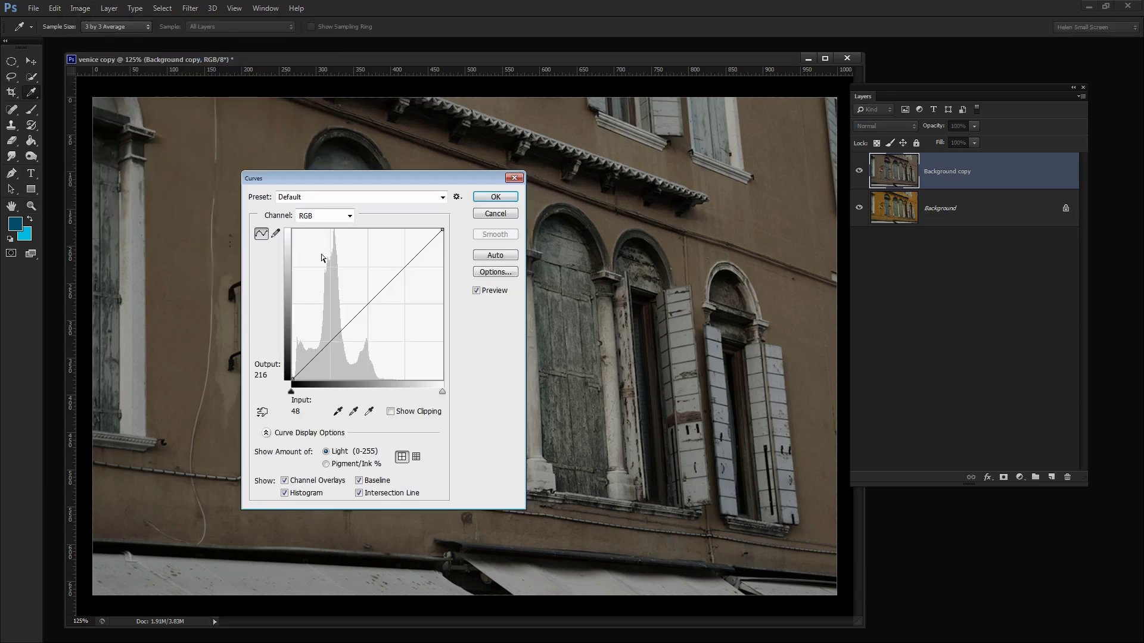
left_click_drag(337, 327, 343, 351)
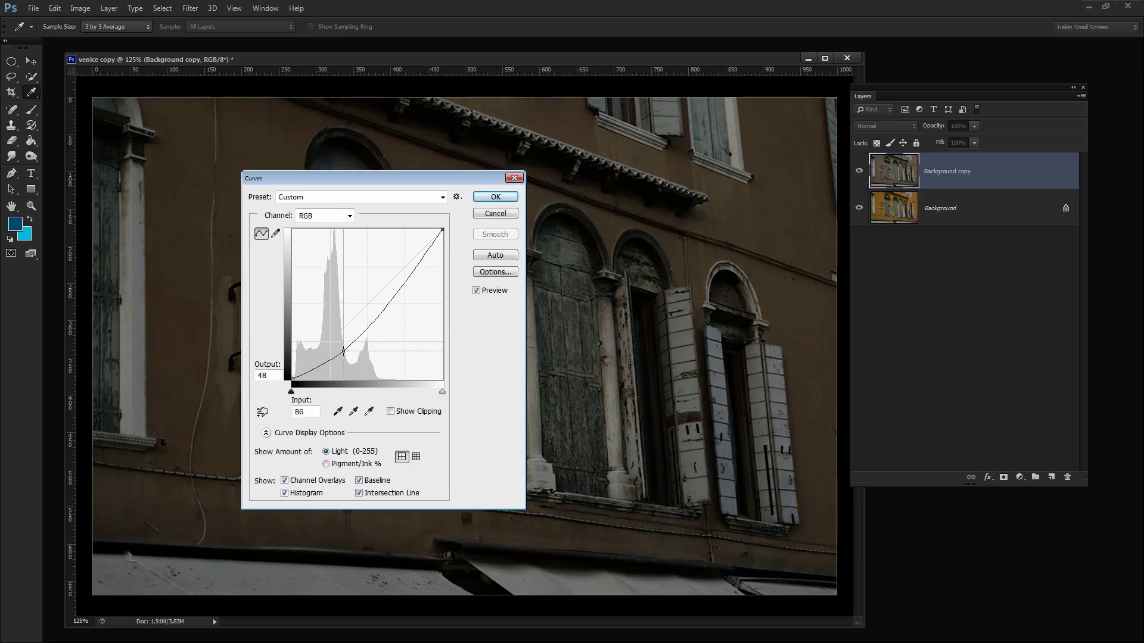
left_click_drag(310, 179, 591, 146)
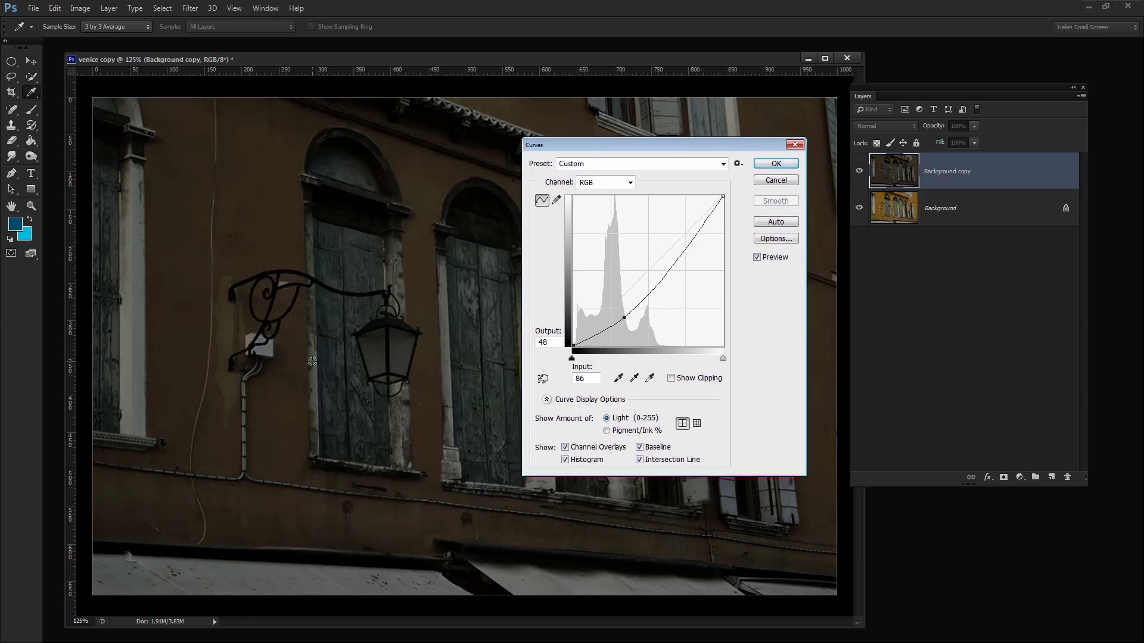
left_click_drag(622, 320, 625, 321)
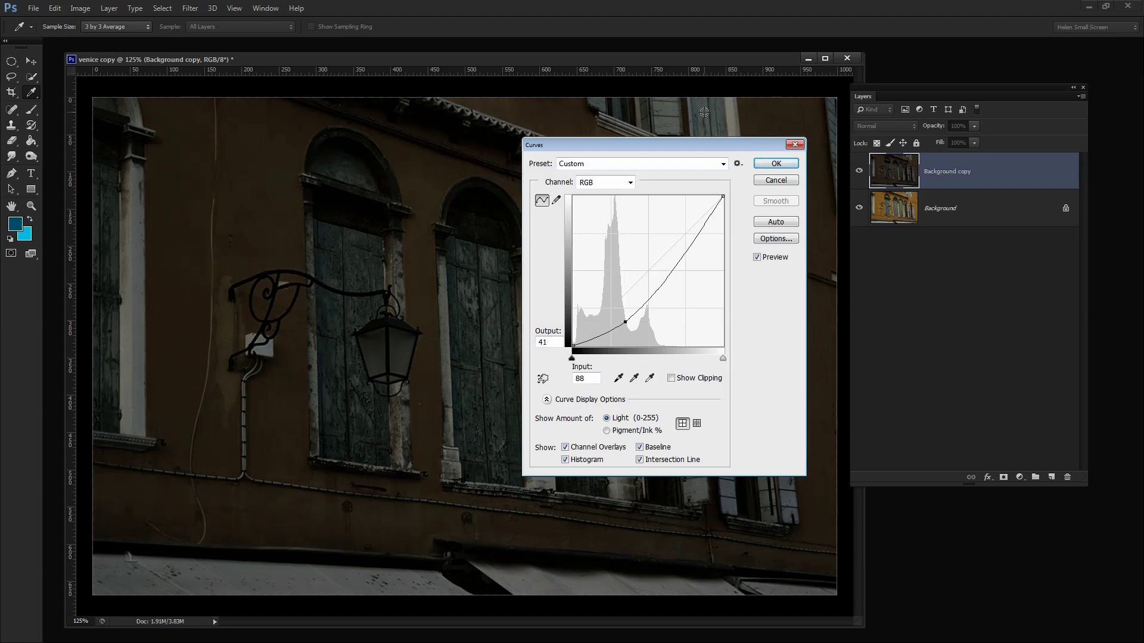
mouse_move(655, 149)
left_mouse_down()
mouse_move(912, 153)
mouse_move(697, 149)
mouse_move(657, 163)
left_mouse_up()
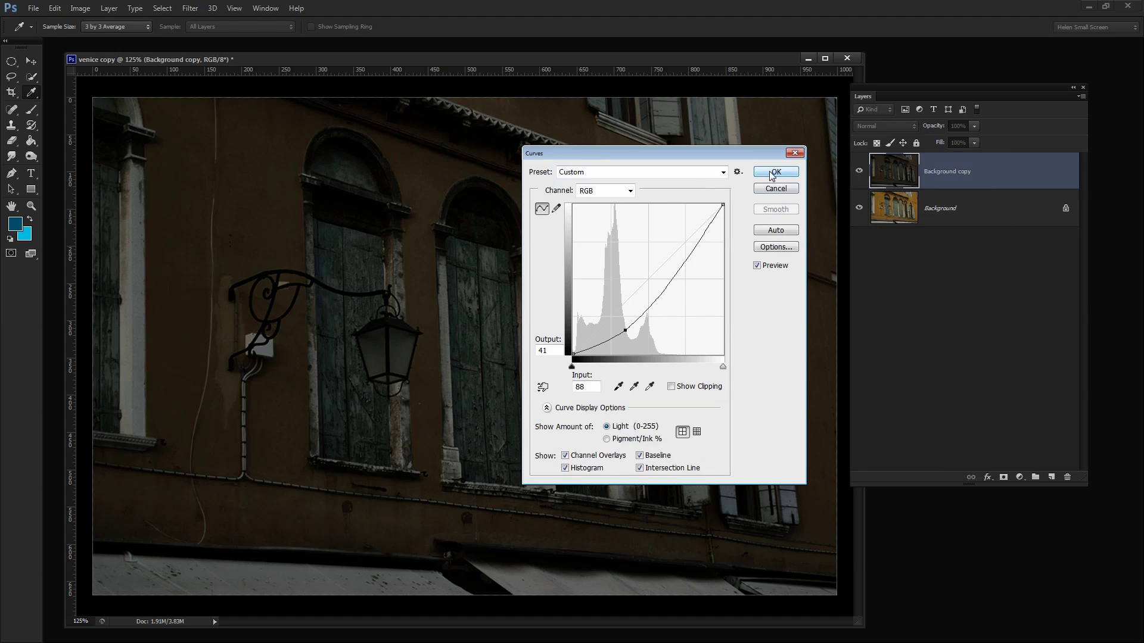
left_click(775, 172)
key("z")
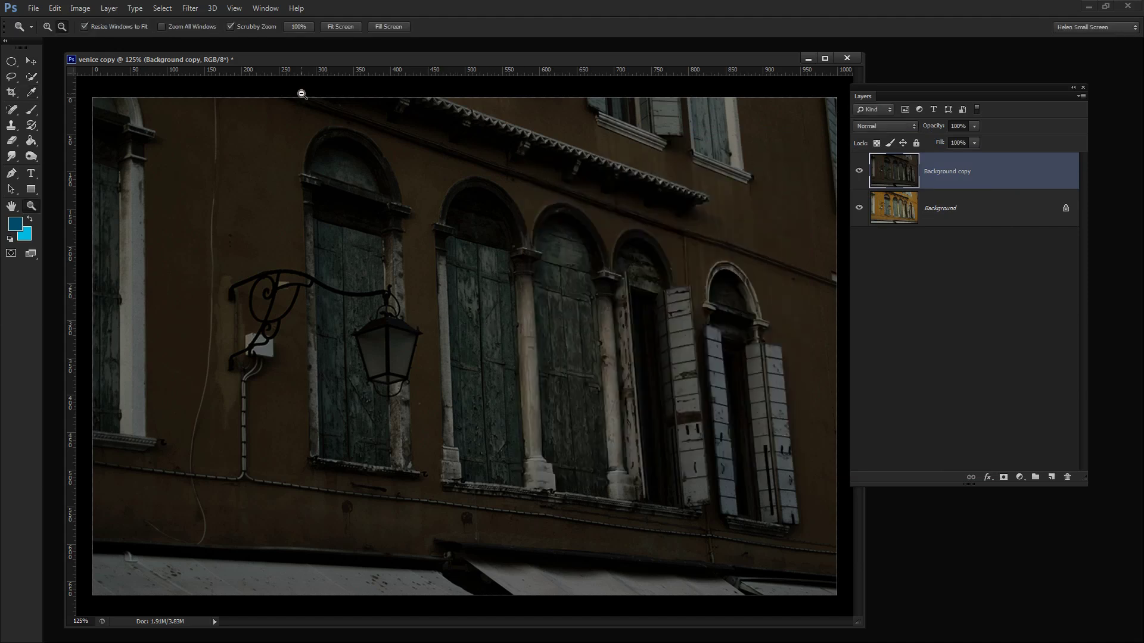
- Start a Photo Filter adjustment on Background copy and have it use a custom color instead of a preset filter
left_click(79, 8)
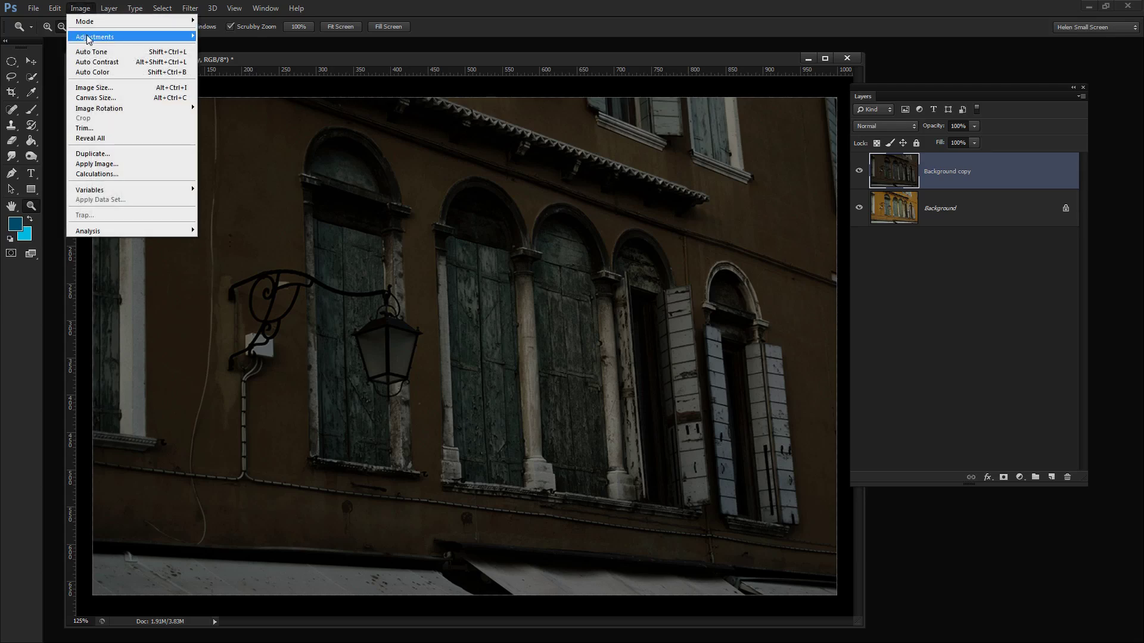
mouse_move(89, 37)
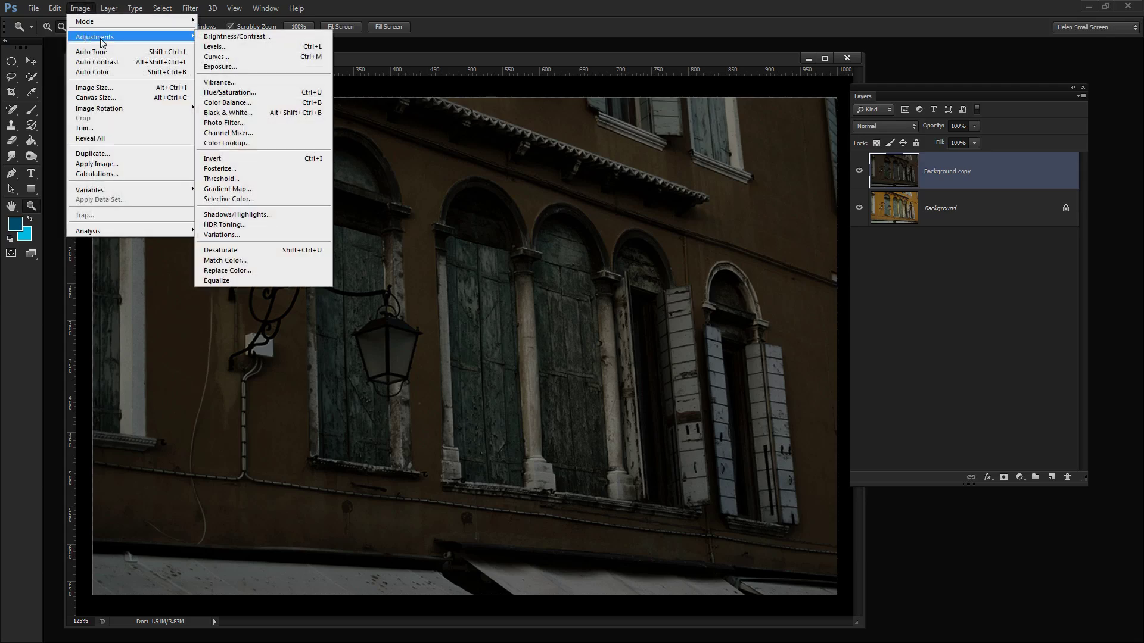
left_click(222, 123)
left_click_drag(441, 280, 482, 184)
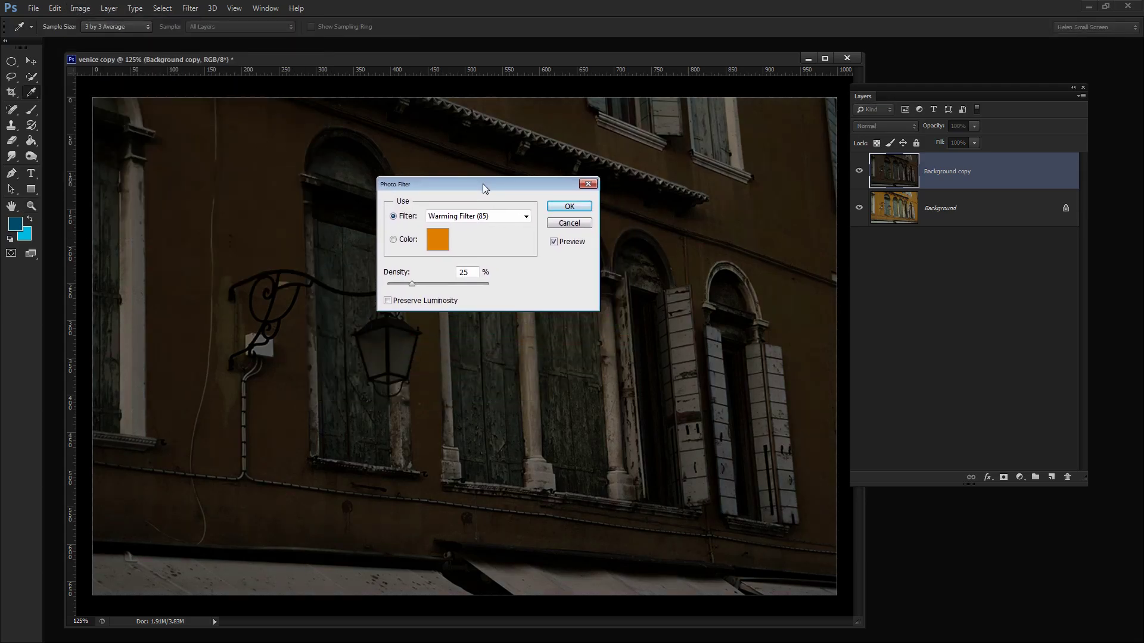
left_click(395, 241)
- Set the photo filter color to a teal blue with RGB values 10, 110, 150
left_click(438, 241)
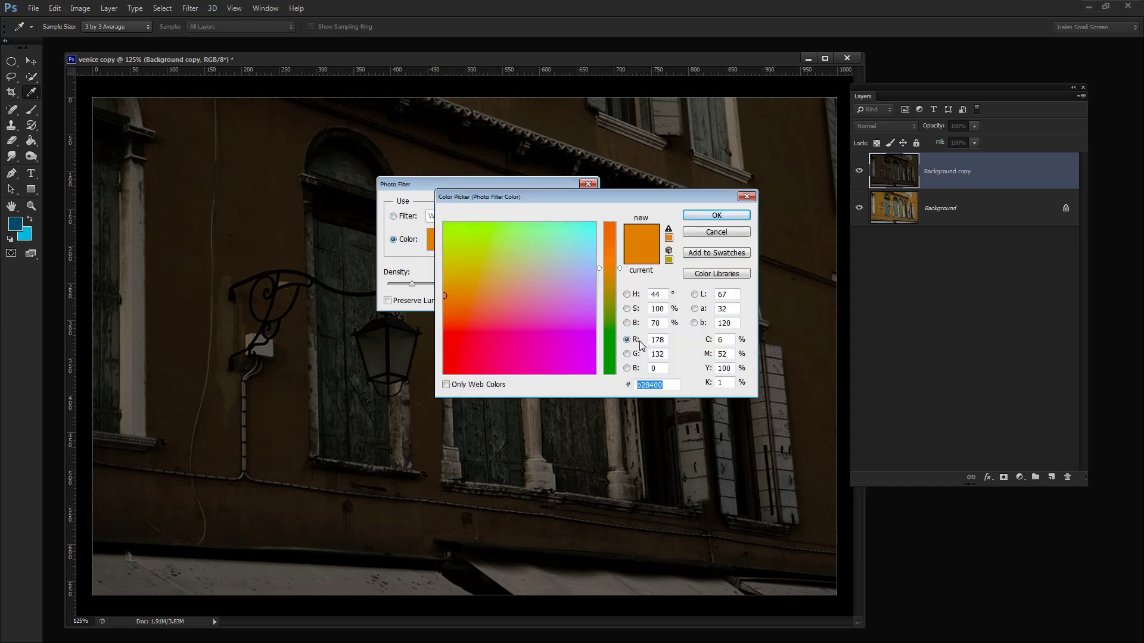
left_click(667, 339)
key("BackSpace")
key("BackSpace")
key("BackSpace")
type("10")
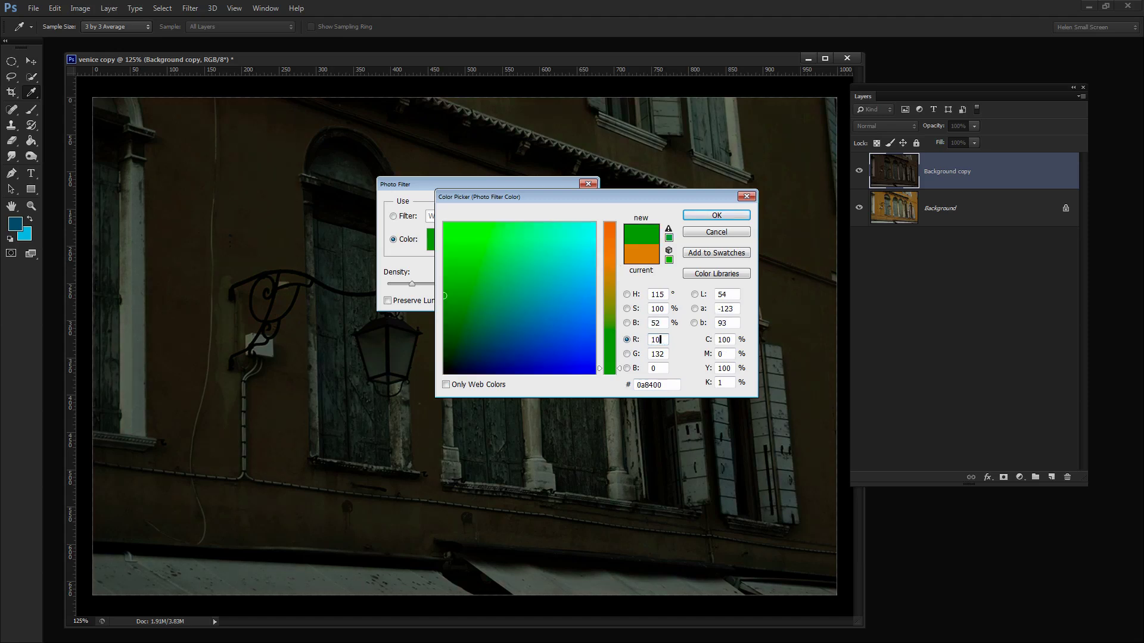
double_click(662, 355)
type("110")
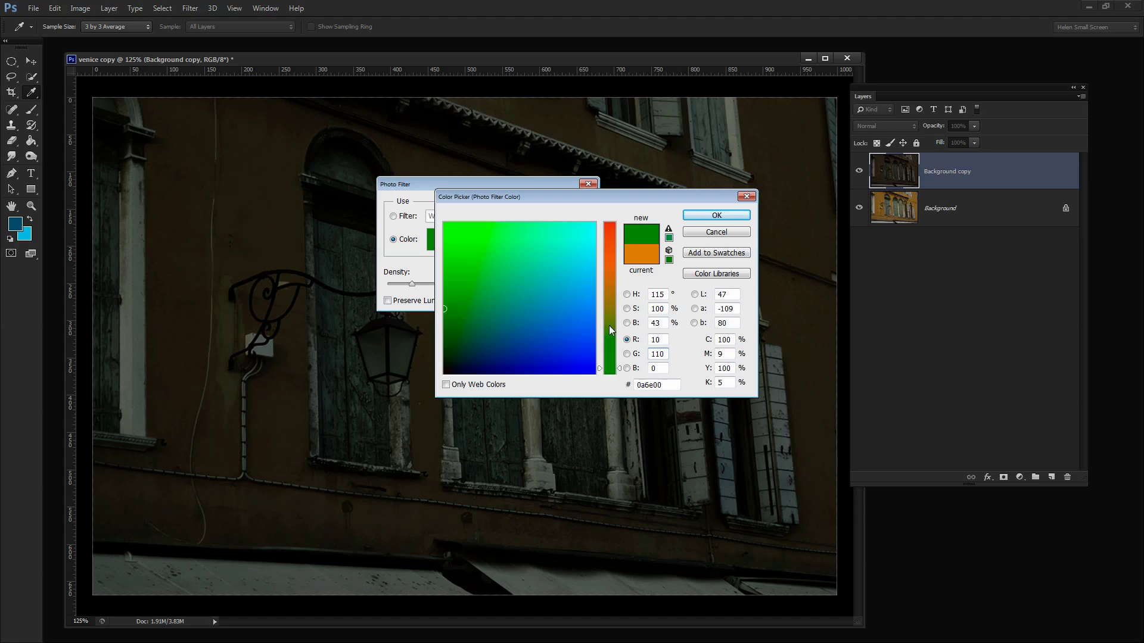
left_click(656, 367)
type("150")
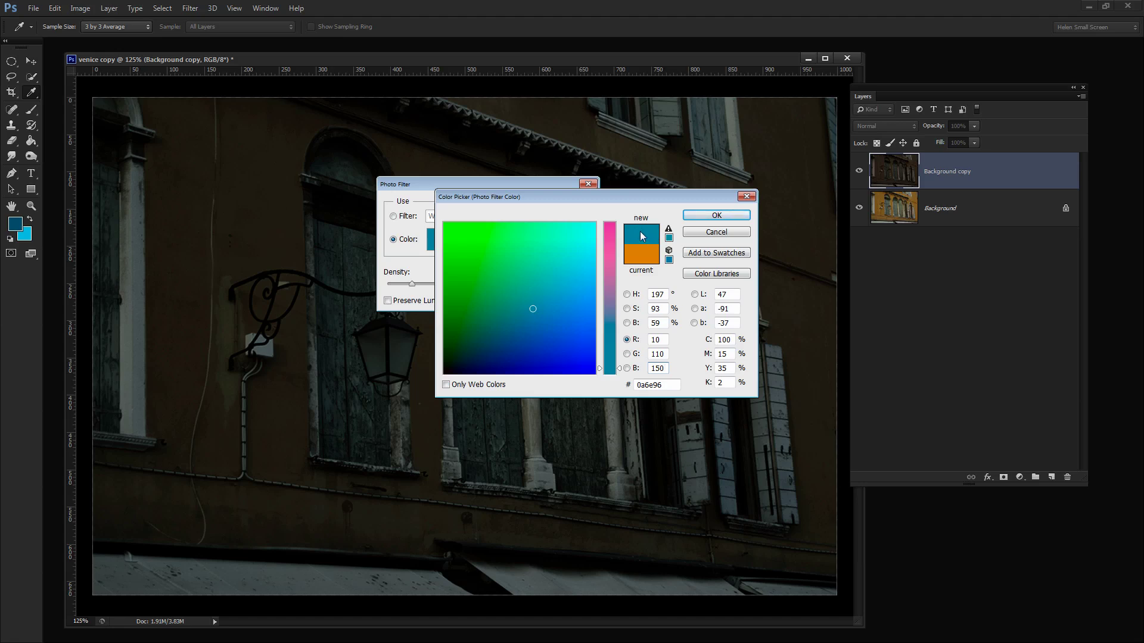
left_click(717, 216)
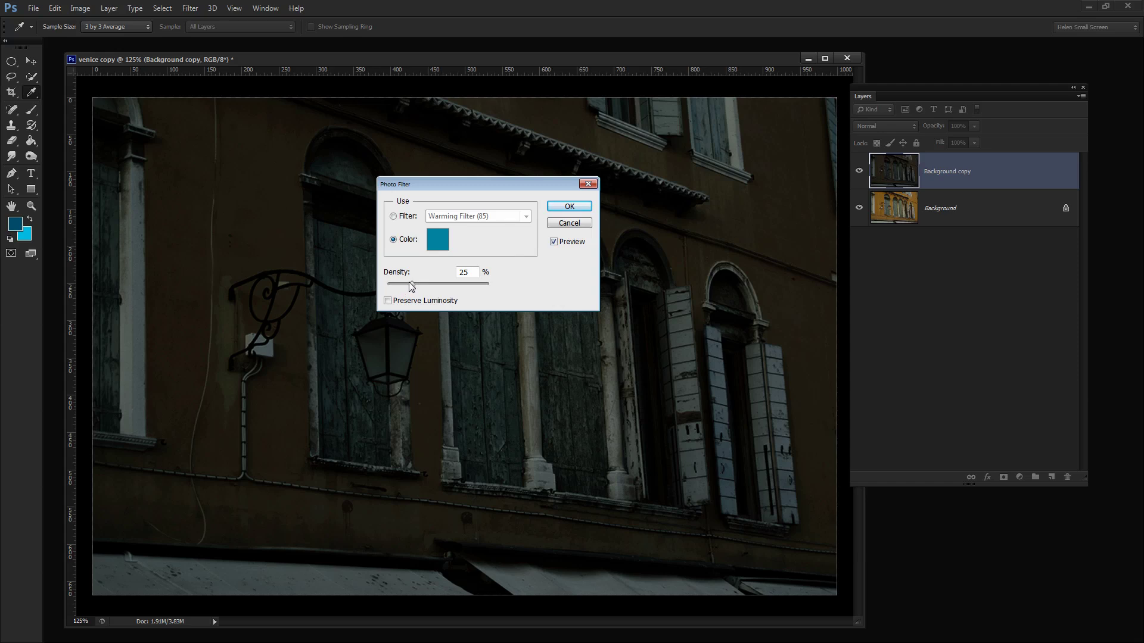
- Set the photo filter's density to 77% and apply it to Background copy
left_click_drag(415, 287, 468, 290)
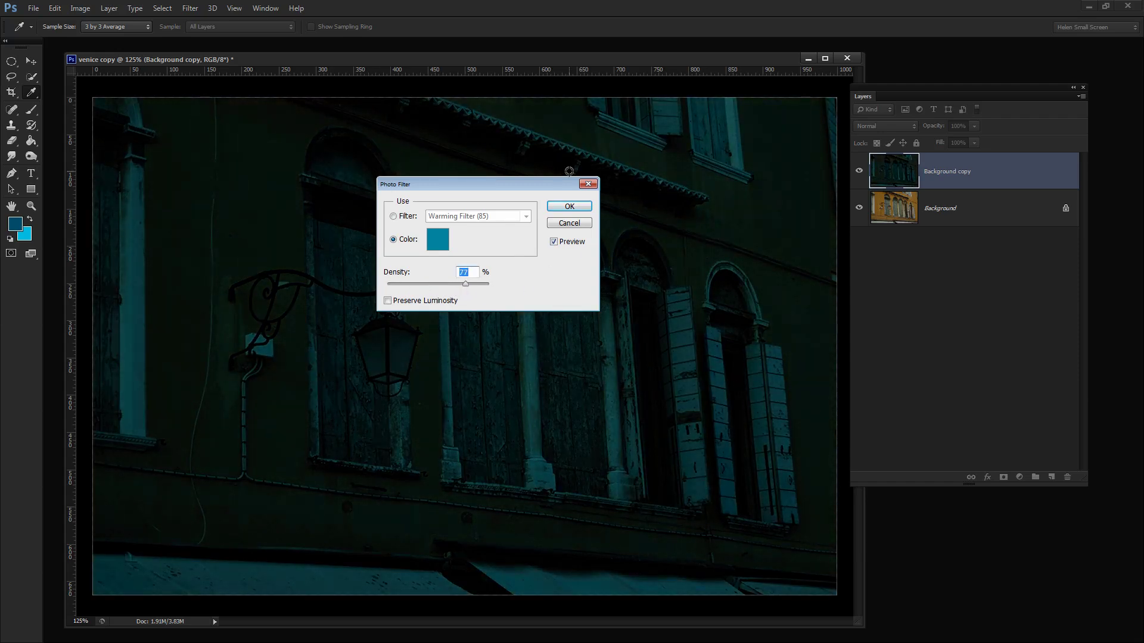
left_click_drag(541, 188, 732, 349)
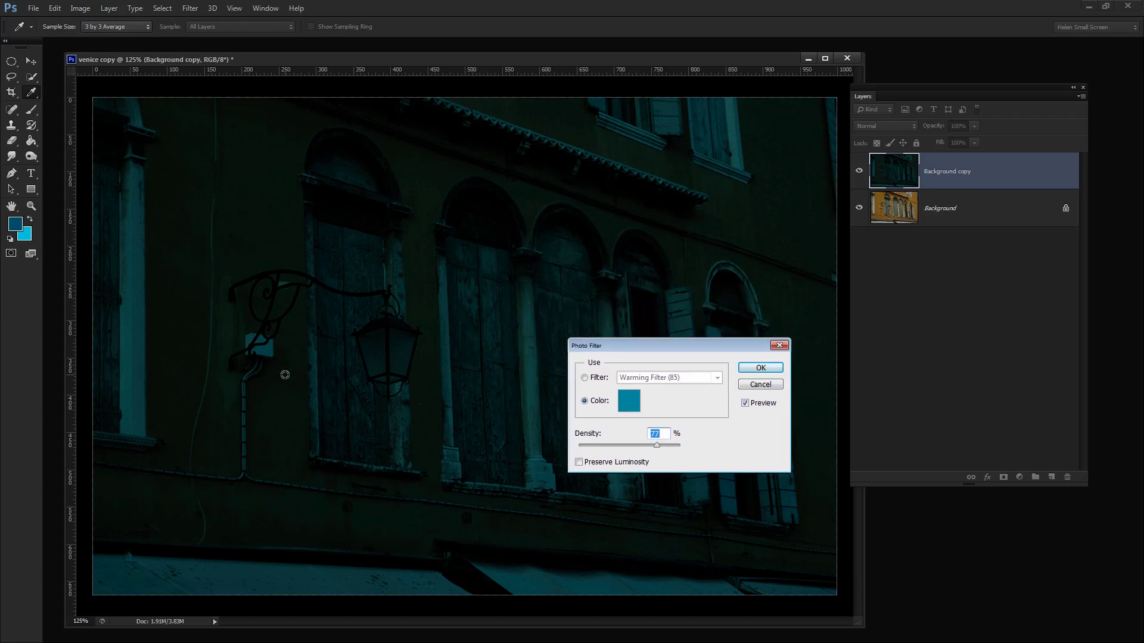
left_click(755, 370)
key("z")
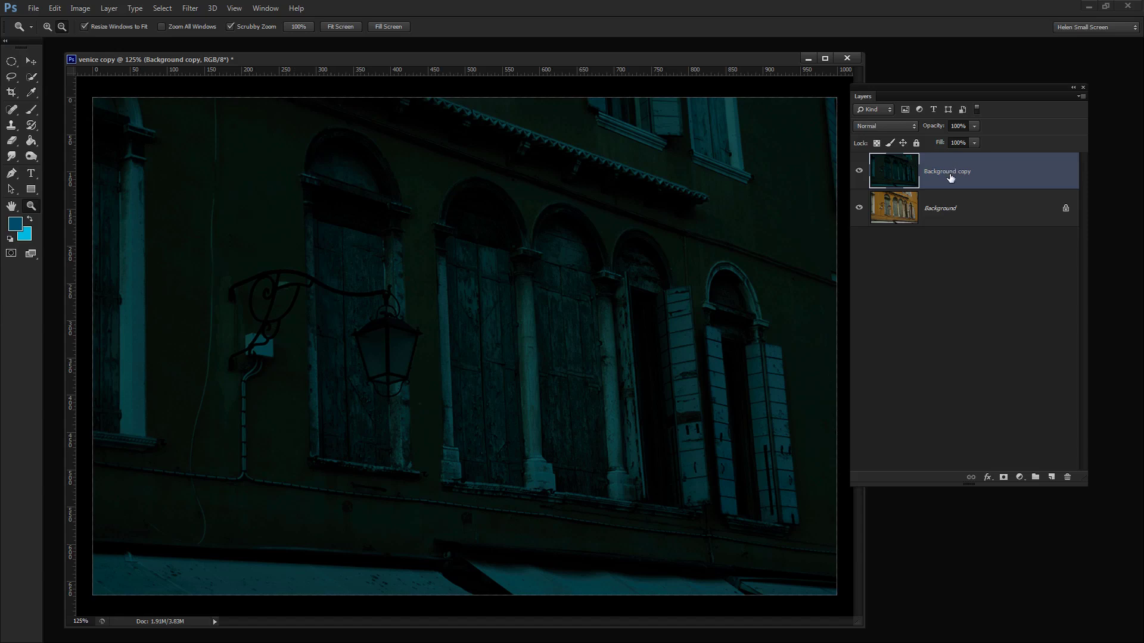
- Duplicate the original Background layer and move the duplicate to the top of the layer stack
left_click(945, 207)
right_click(952, 209)
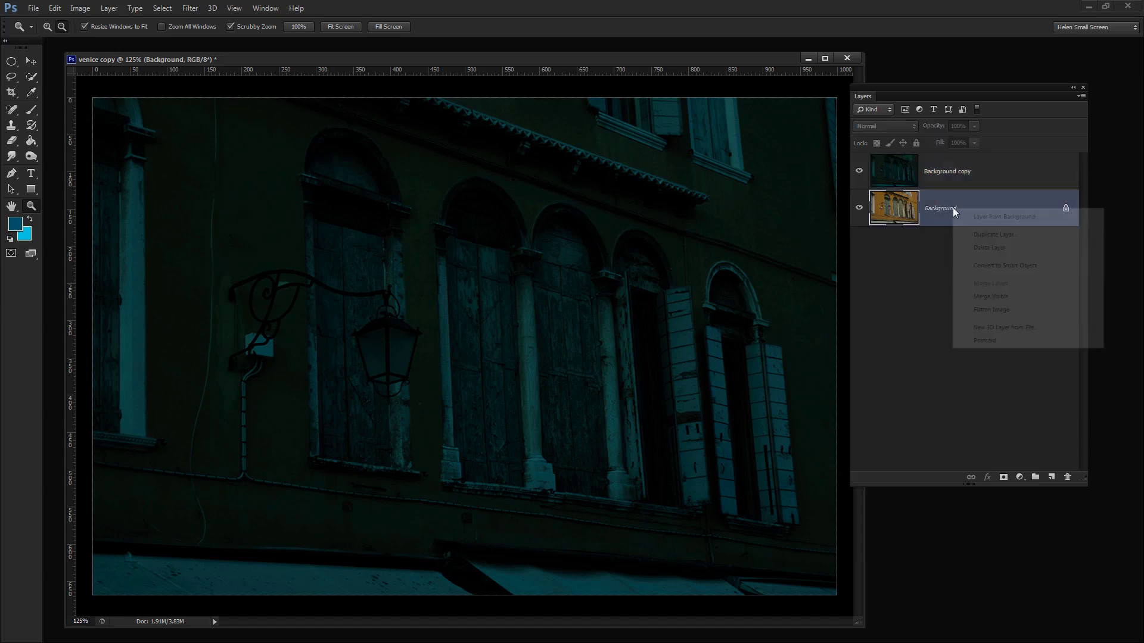
left_click(995, 235)
left_click(502, 225)
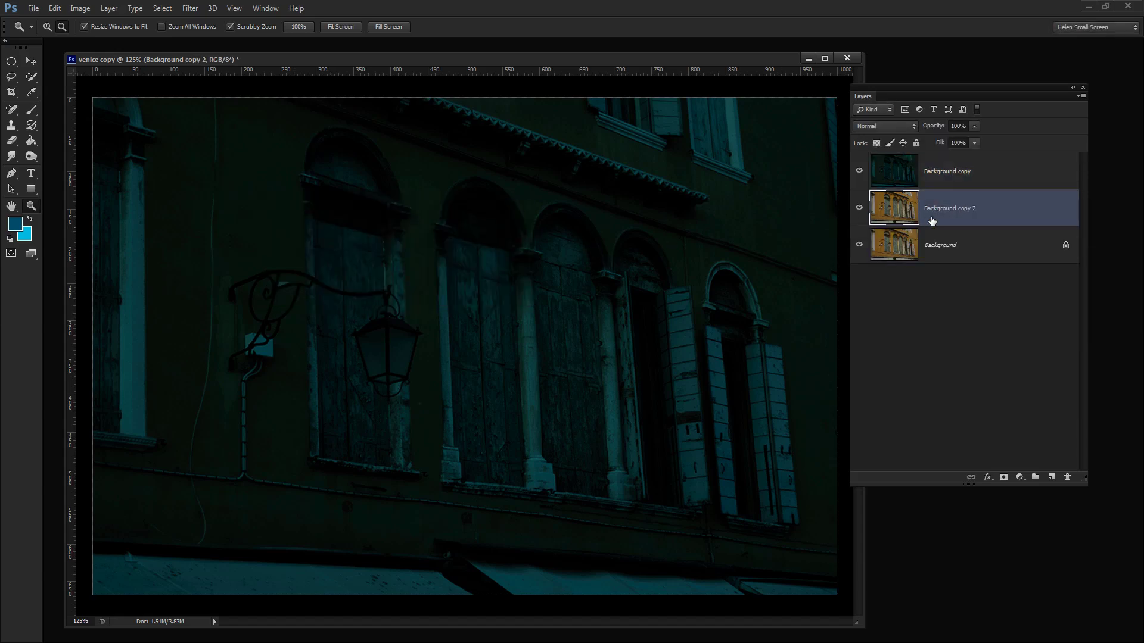
left_click_drag(931, 221, 941, 174)
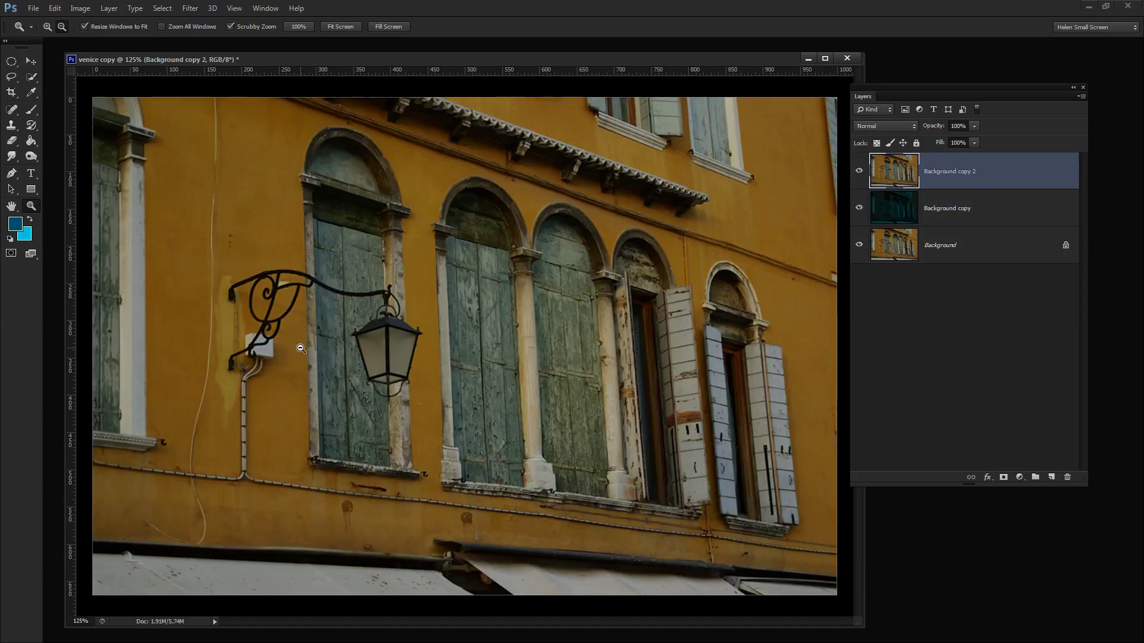
- Start a Curves adjustment on Background copy 2 and raise an RGB curve point to input 152, output 192
left_click(80, 12)
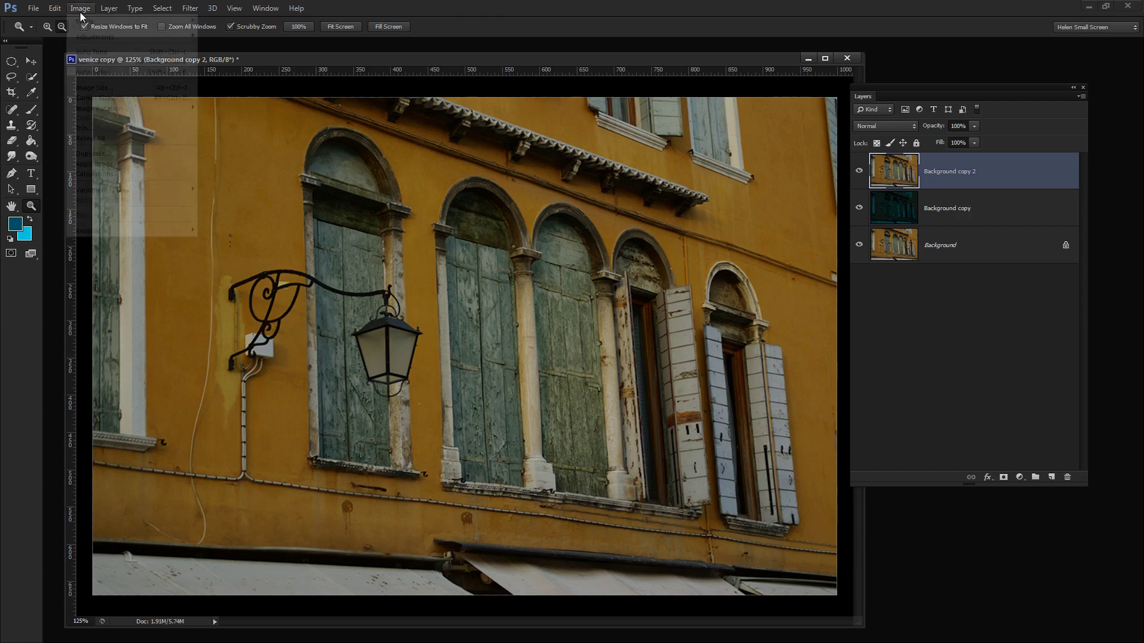
mouse_move(95, 37)
left_click(217, 56)
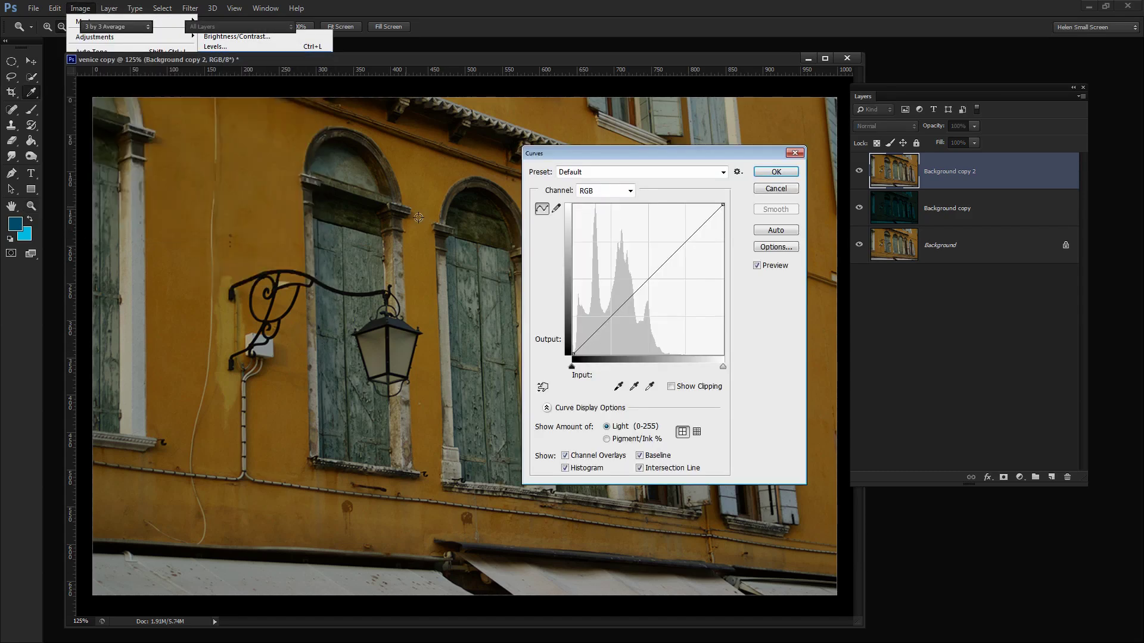
left_click_drag(665, 262, 665, 243)
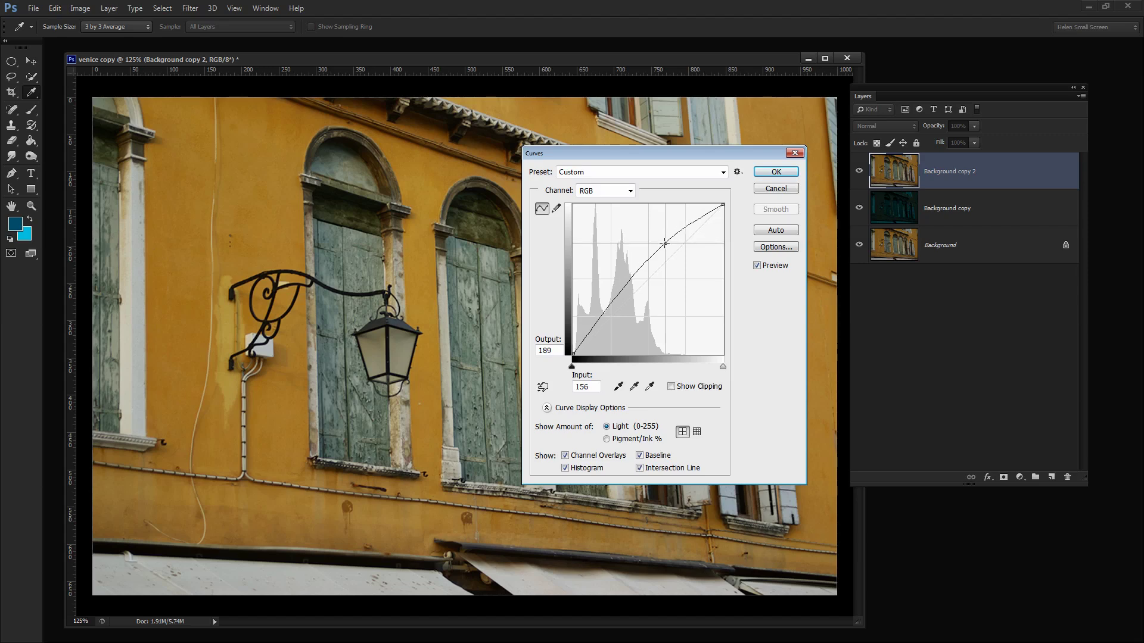
left_click_drag(623, 153, 724, 168)
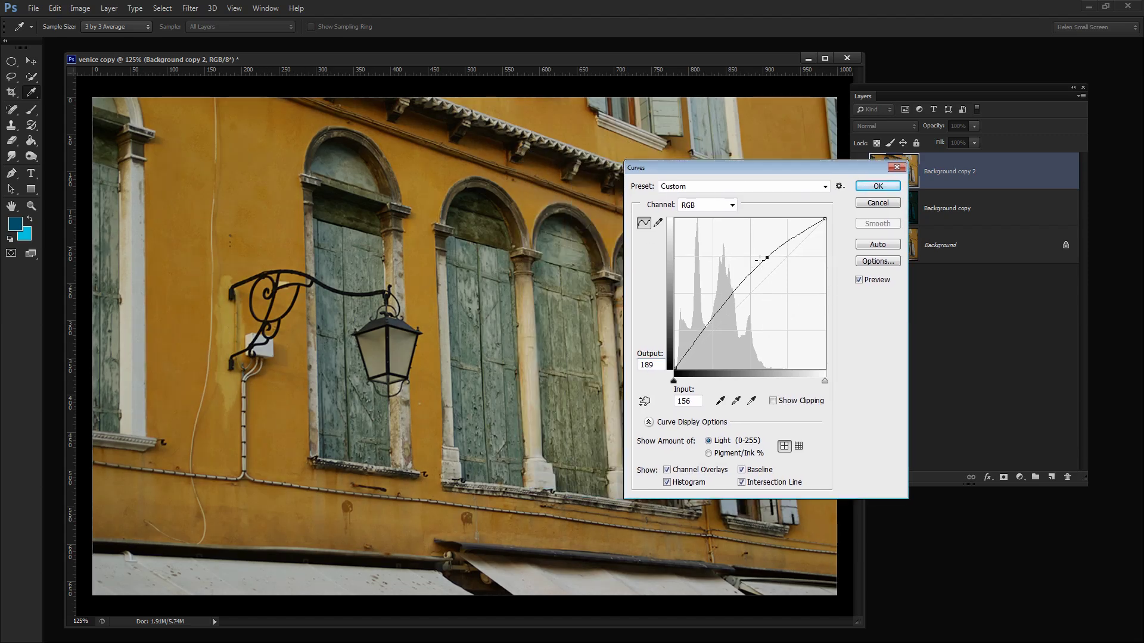
left_click_drag(767, 258, 765, 256)
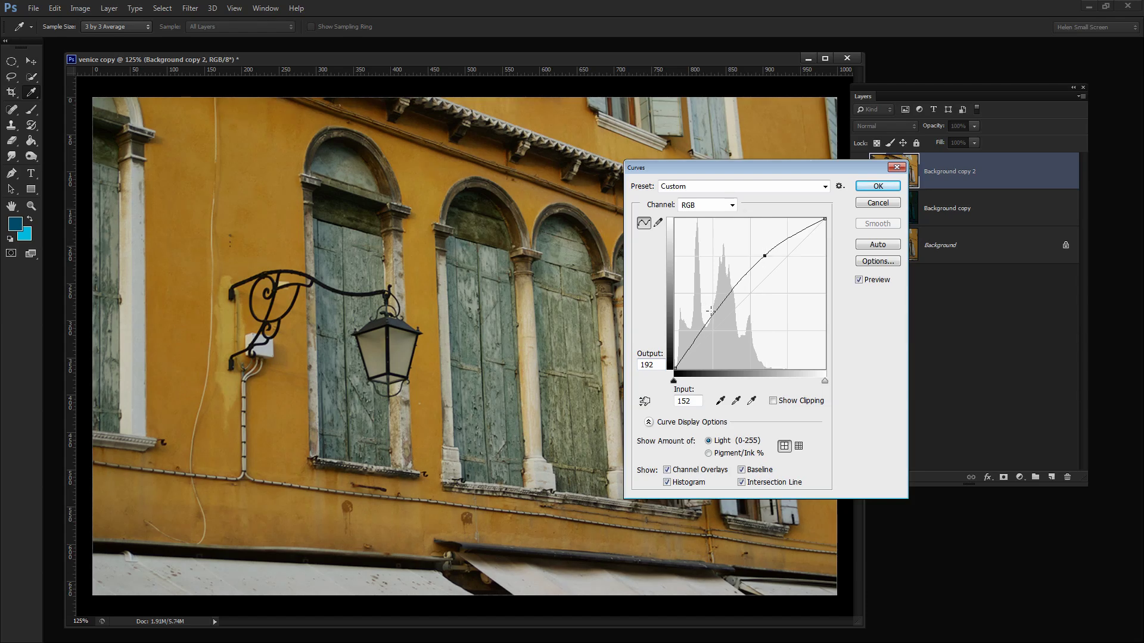
- Add a shadow point to the curve at input 76, output 75, and apply the Curves adjustment
left_click_drag(714, 316, 720, 324)
left_click_drag(721, 324, 716, 323)
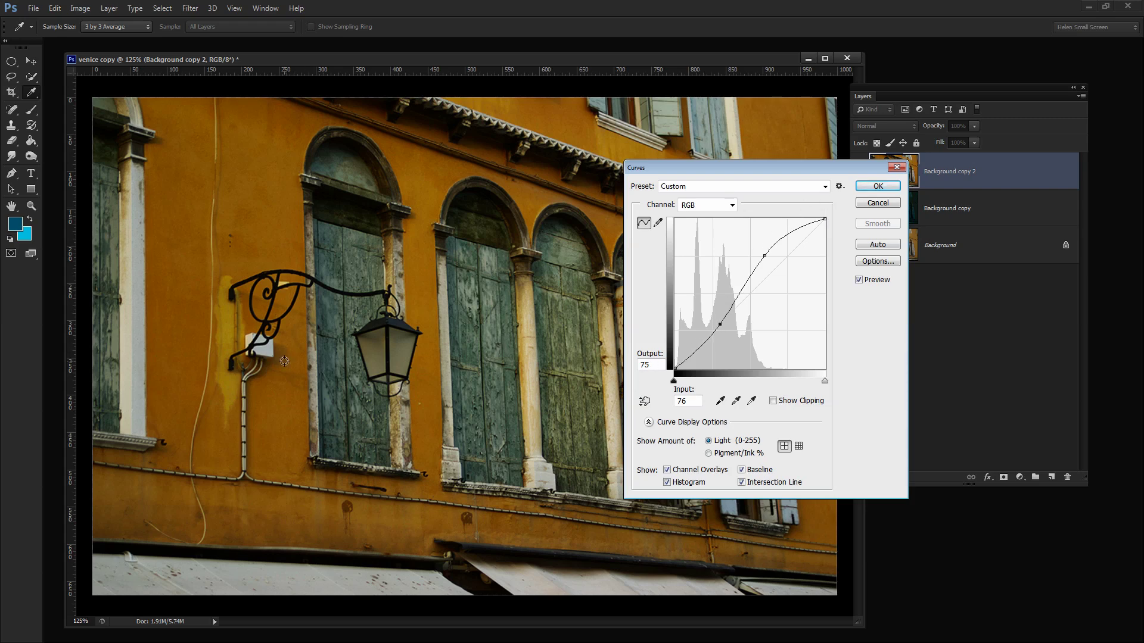
left_click(881, 187)
key("z")
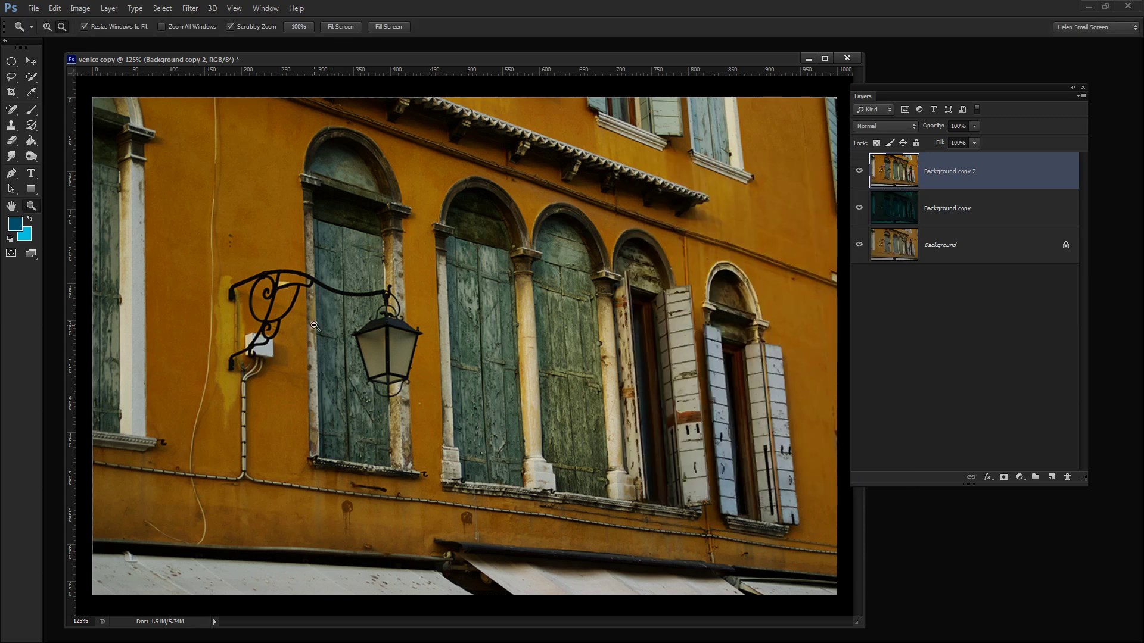
- Start a Photo Filter adjustment on Background copy 2 and choose Warming Filter (81)
left_click(77, 9)
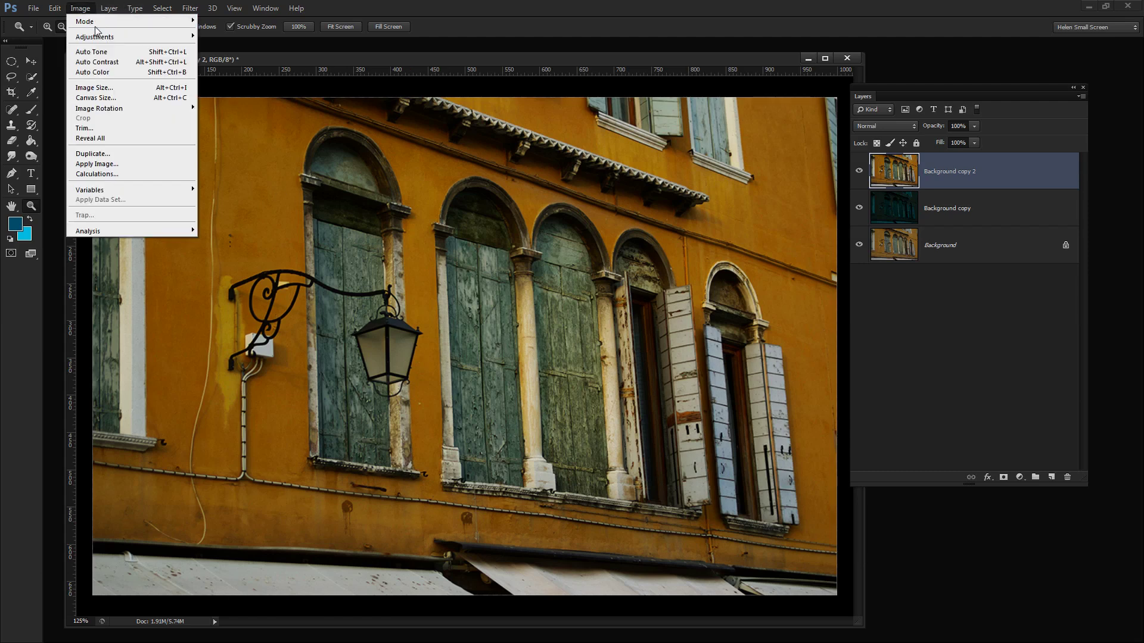
mouse_move(98, 37)
left_click(251, 124)
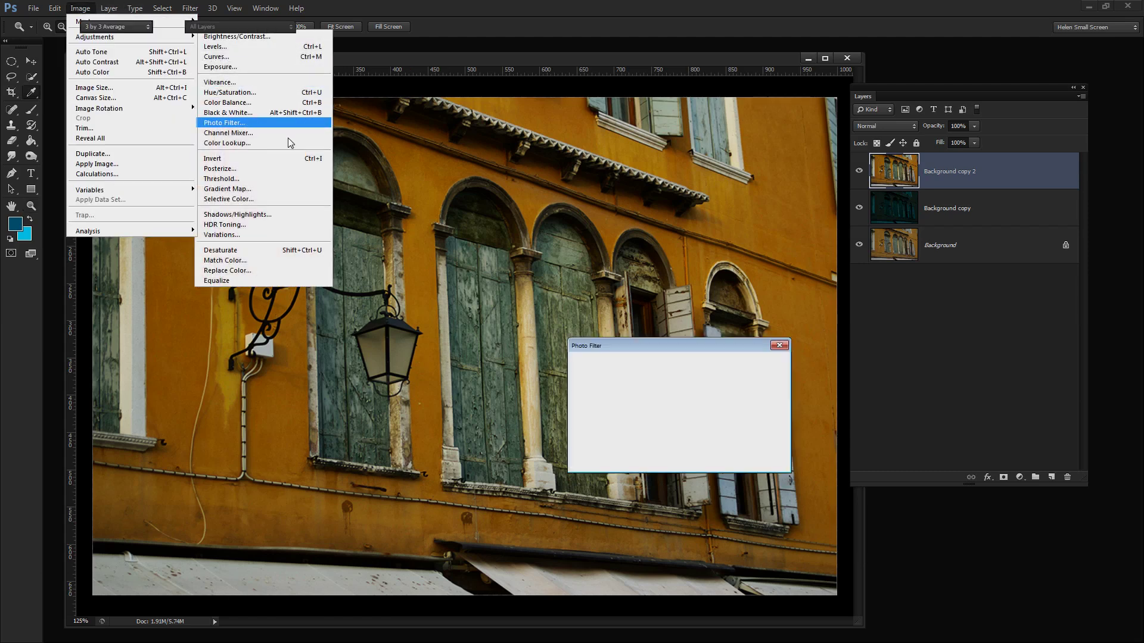
left_click_drag(649, 354, 555, 155)
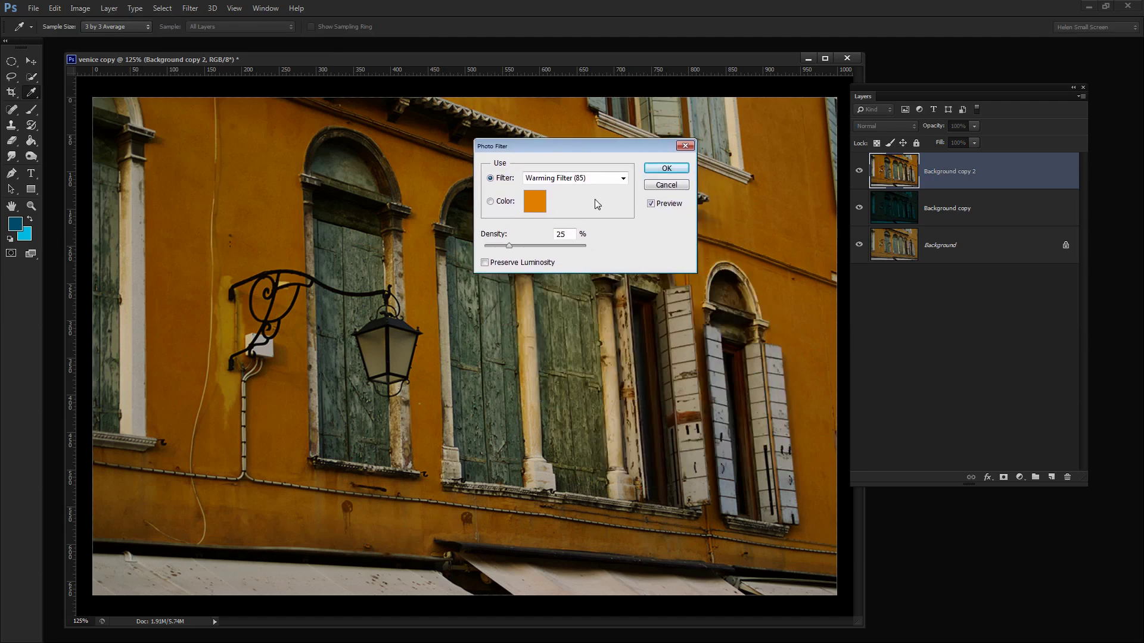
left_click(588, 181)
left_click(537, 213)
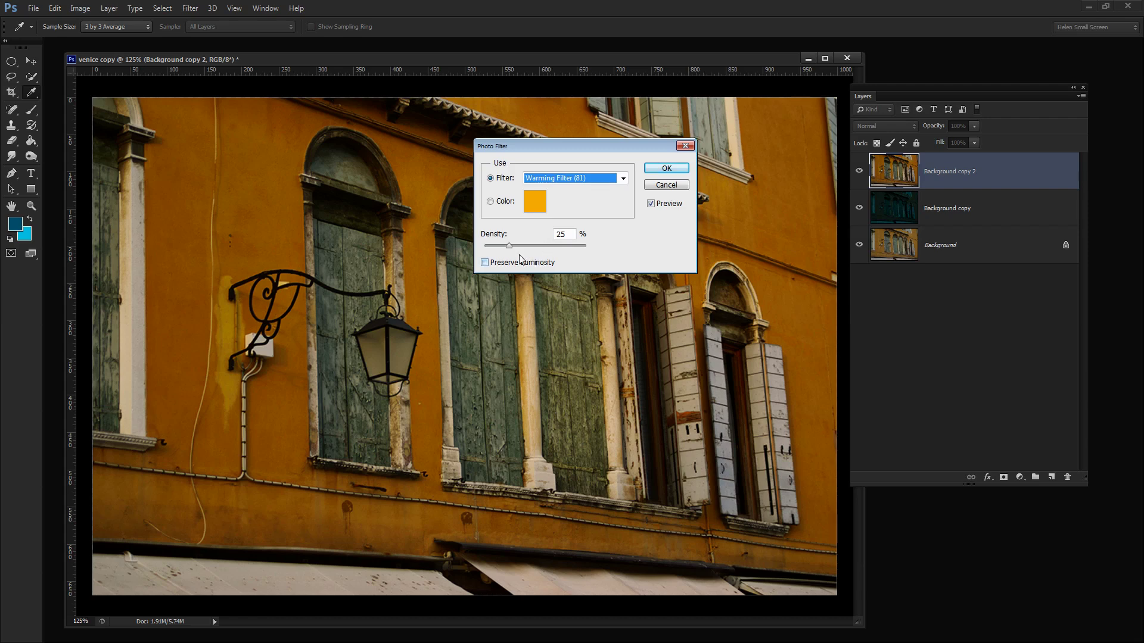
- Apply the warming filter at 74% density and compare the image with Background copy 2 hidden and shown
left_click_drag(509, 247, 547, 249)
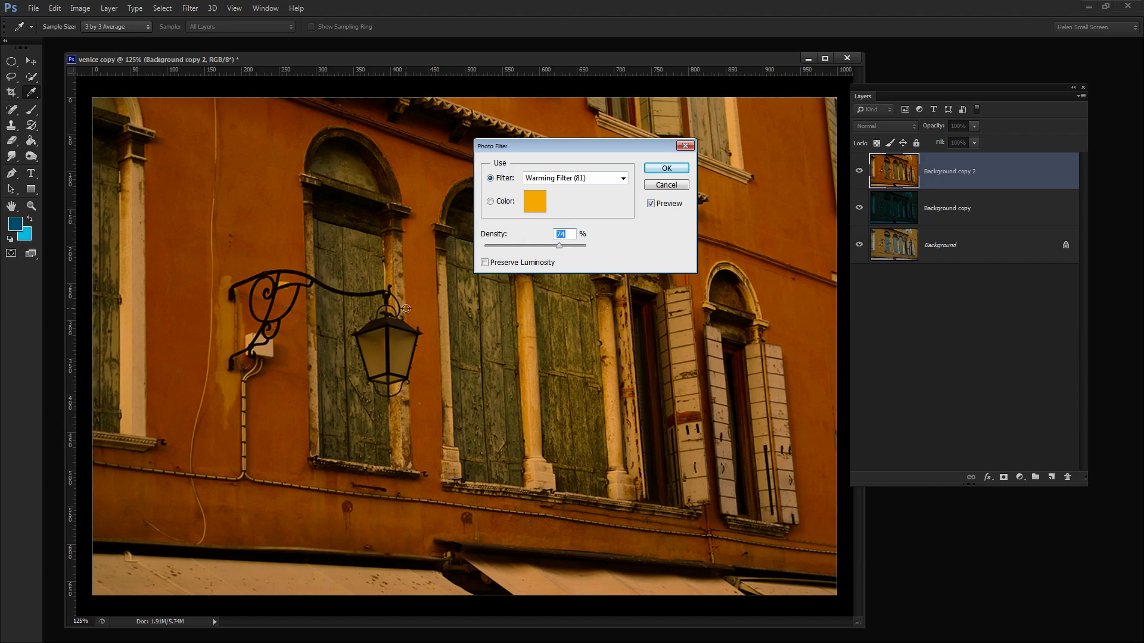
left_click(666, 168)
key("z")
left_click(858, 171)
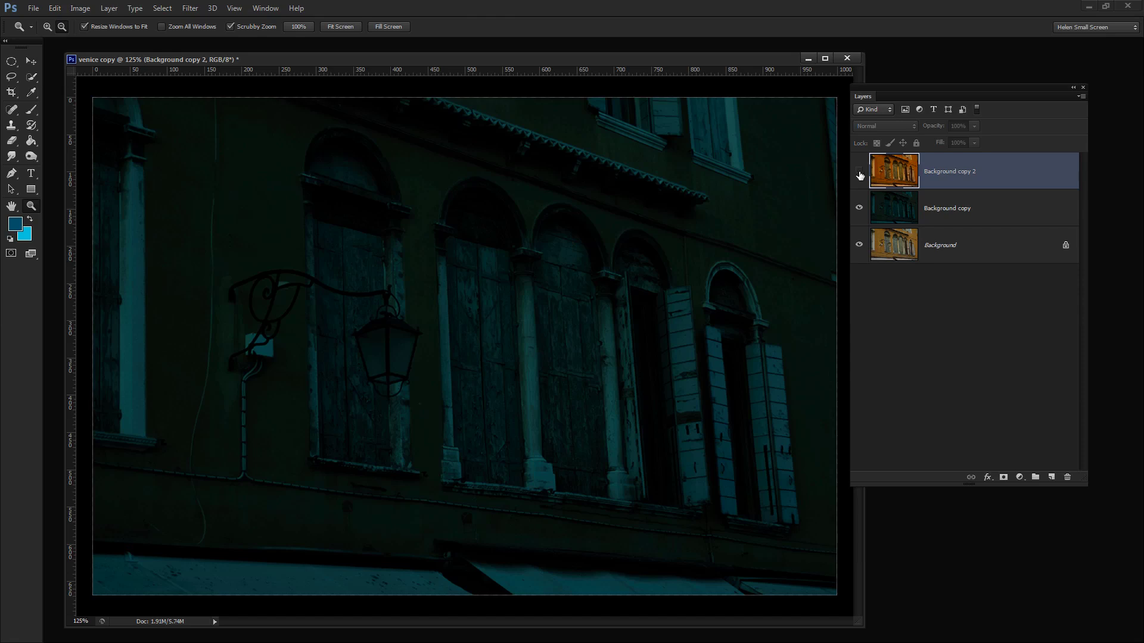
left_click(859, 173)
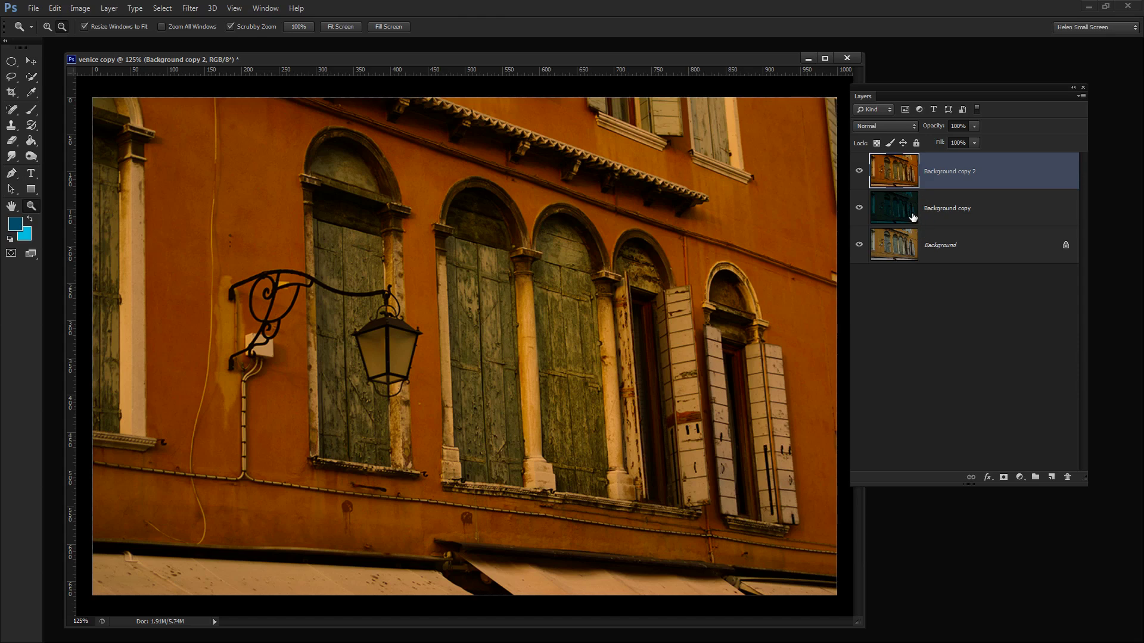
- Add a layer mask to Background copy 2 and fill it with black using the Paint Bucket tool
left_click(1003, 477)
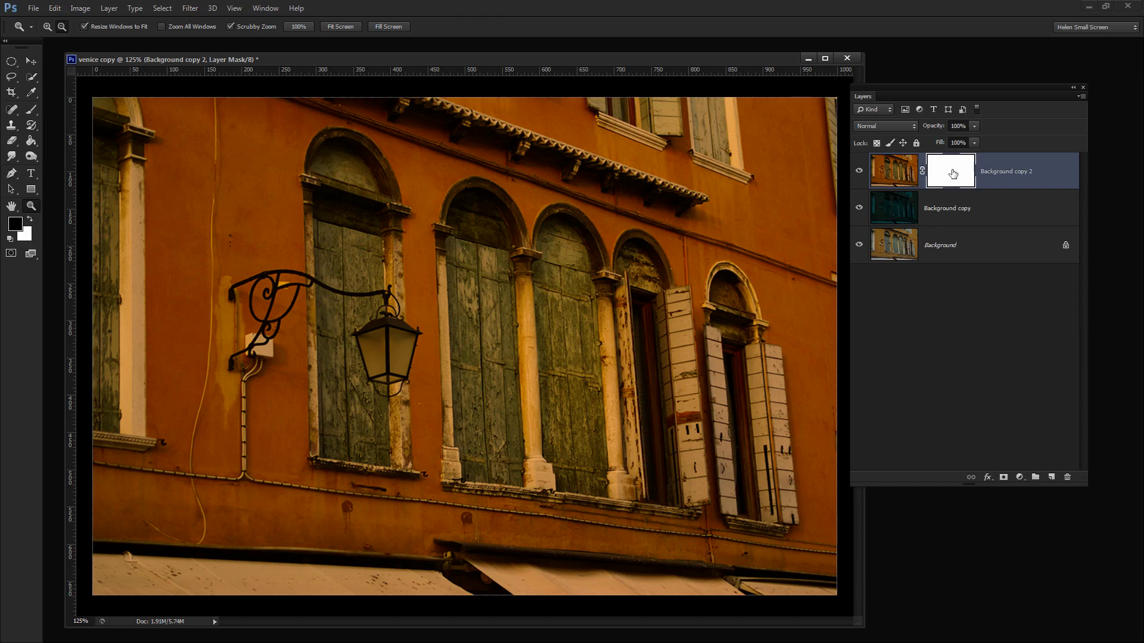
left_click(31, 143)
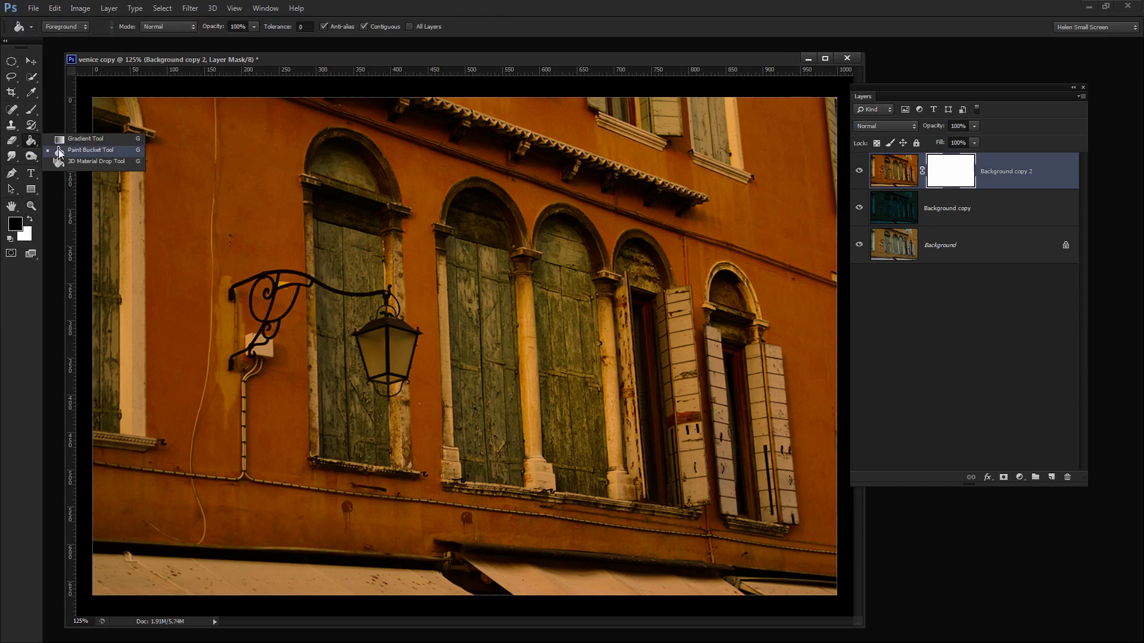
left_click(60, 150)
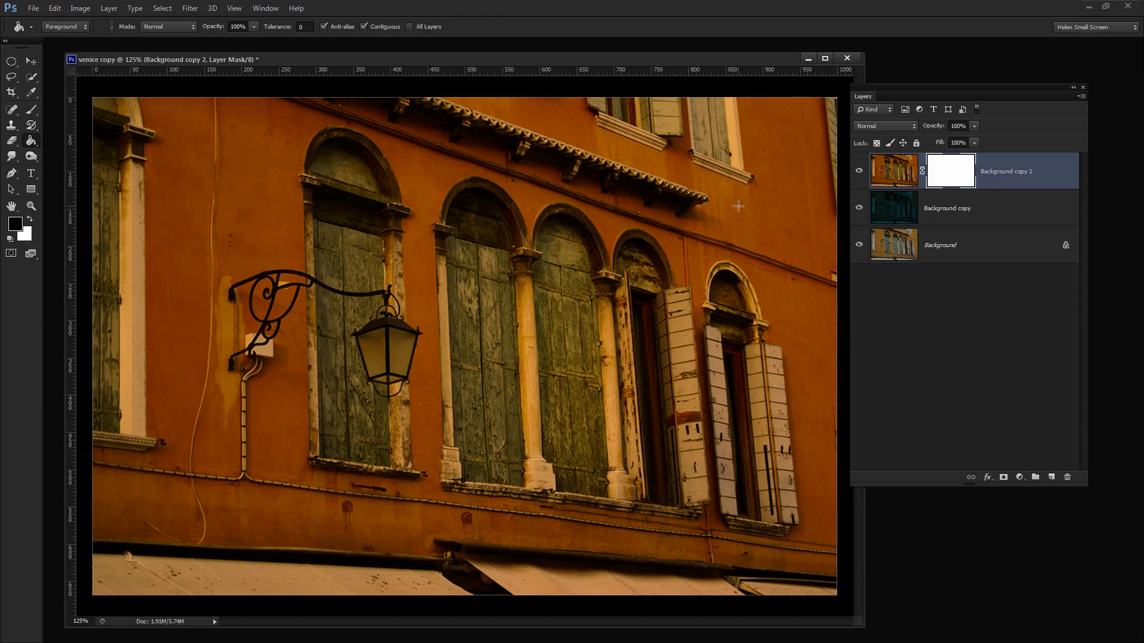
left_click(285, 302)
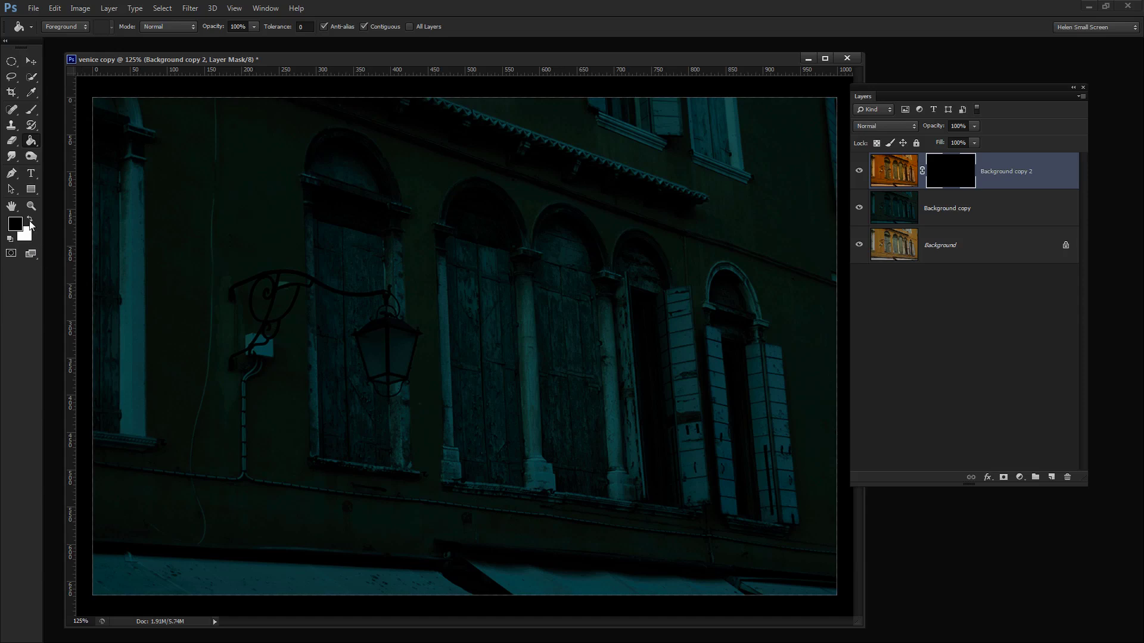
- Make white the foreground color and choose the soft round 100 px preset for the Brush tool
left_click(29, 221)
key("b")
left_click(59, 27)
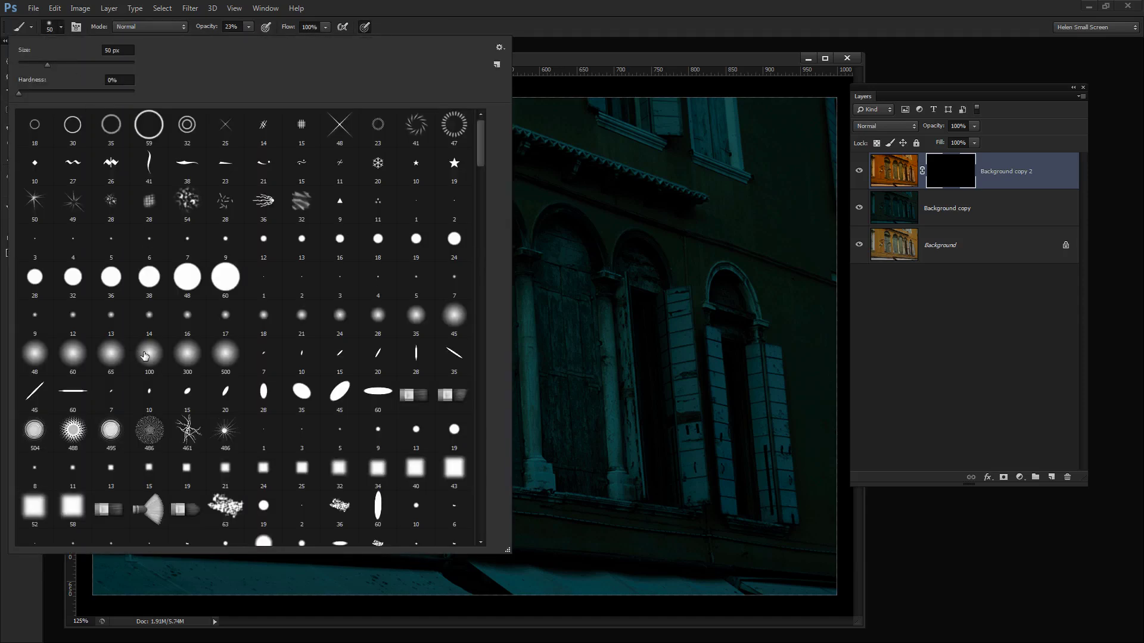
left_click(149, 355)
left_click(583, 25)
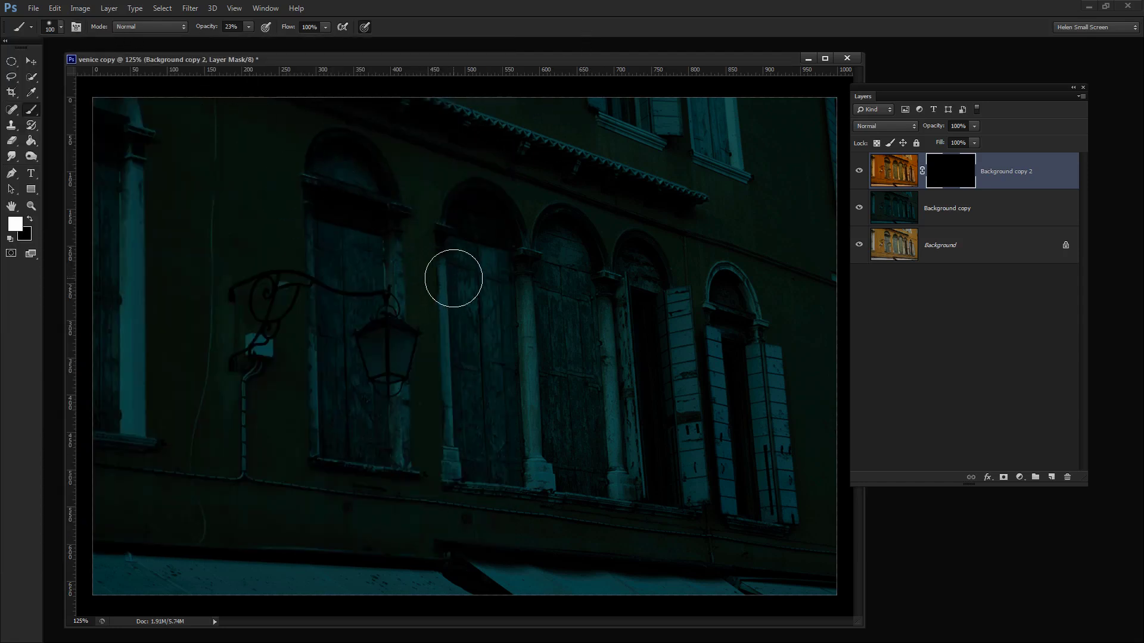
- Set the brush to 125 px with 6% flow and 100% opacity
key("bracketright")
left_click(325, 28)
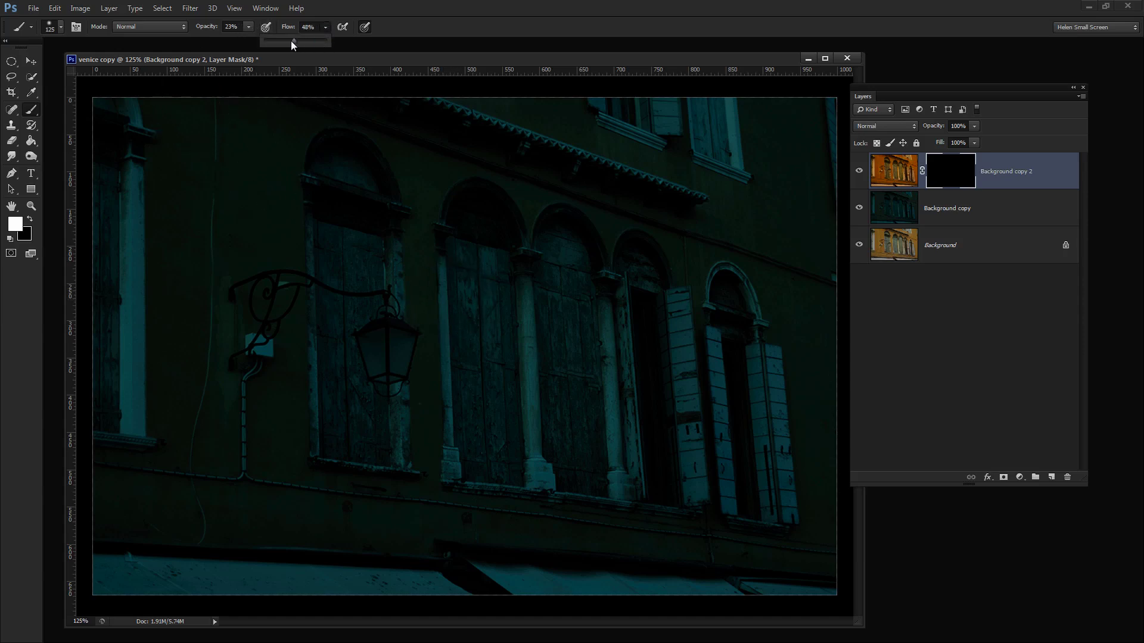
left_click_drag(271, 45, 269, 45)
left_click(249, 28)
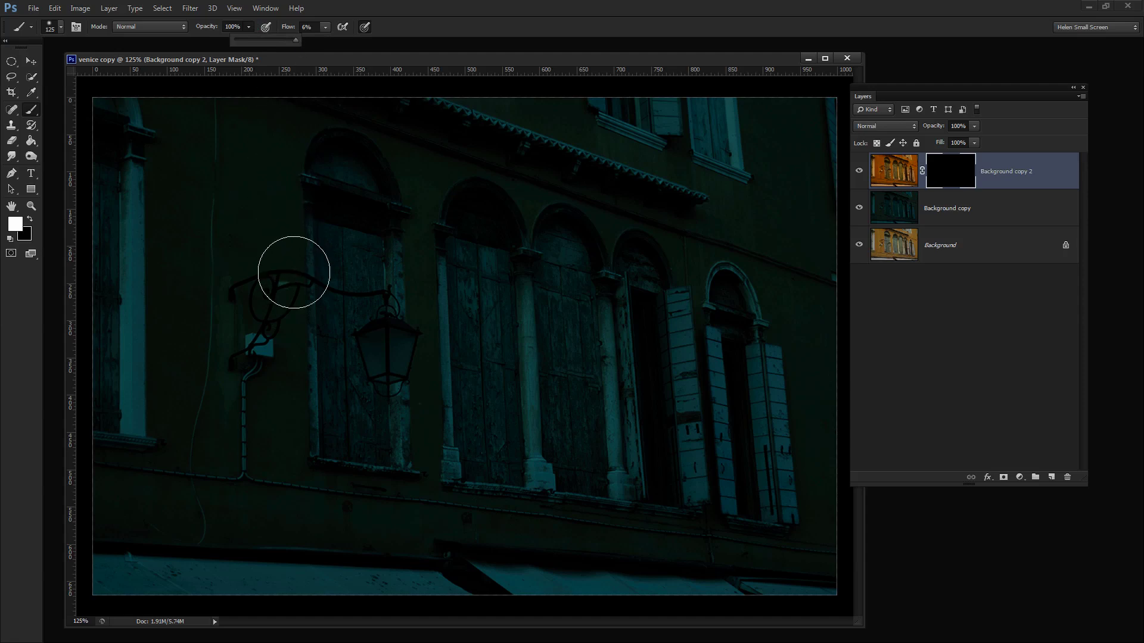
left_click(249, 27)
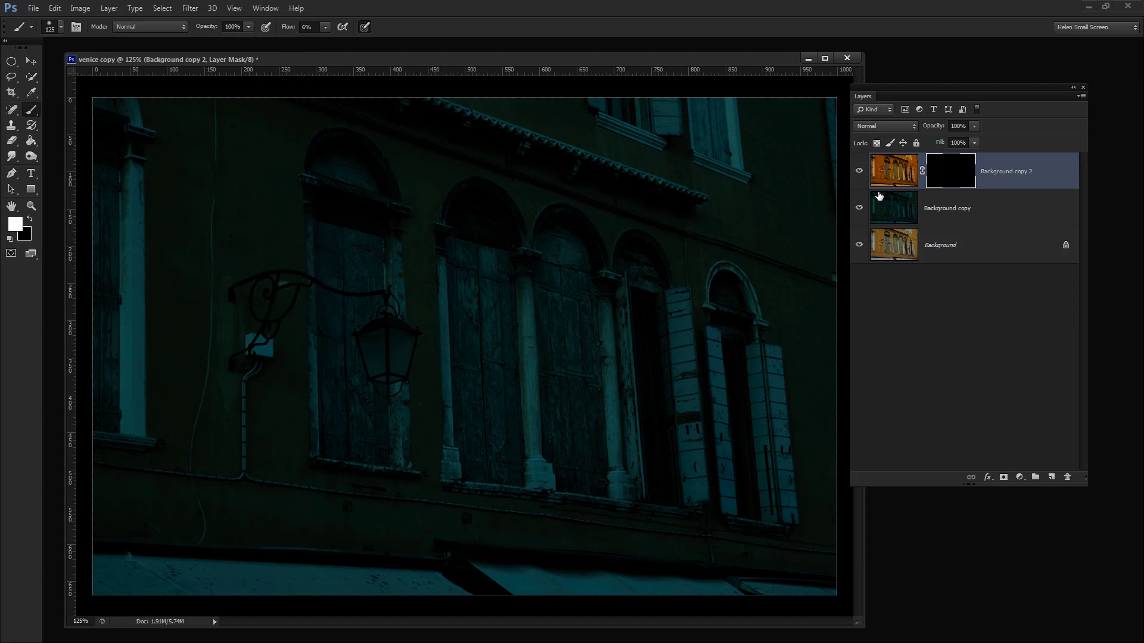
- Paint white on the mask around the lamp, its bracket and the nearby wall, enlarging the brush to 300 px for the outer glow
mouse_move(271, 291)
left_mouse_down()
mouse_move(231, 355)
mouse_move(254, 371)
mouse_move(239, 320)
mouse_move(276, 392)
mouse_move(304, 408)
mouse_move(322, 325)
mouse_move(311, 343)
mouse_move(365, 385)
mouse_move(366, 362)
mouse_move(339, 331)
mouse_move(316, 420)
mouse_move(324, 389)
mouse_move(267, 393)
mouse_move(325, 460)
mouse_move(318, 440)
mouse_move(354, 419)
mouse_move(380, 370)
mouse_move(354, 425)
mouse_move(334, 377)
mouse_move(362, 314)
mouse_move(369, 351)
mouse_move(303, 333)
mouse_move(352, 414)
mouse_move(373, 335)
mouse_move(324, 336)
mouse_move(424, 331)
mouse_move(425, 359)
mouse_move(348, 391)
mouse_move(380, 450)
mouse_move(248, 402)
mouse_move(402, 430)
mouse_move(312, 428)
mouse_move(396, 400)
mouse_move(400, 295)
mouse_move(289, 282)
mouse_move(334, 280)
mouse_move(352, 314)
mouse_move(275, 318)
mouse_move(331, 240)
mouse_move(219, 307)
mouse_move(295, 317)
mouse_move(264, 268)
mouse_move(199, 284)
left_mouse_up()
key("bracketright")
key("bracketright")
key("bracketright")
key("bracketright")
key("bracketright")
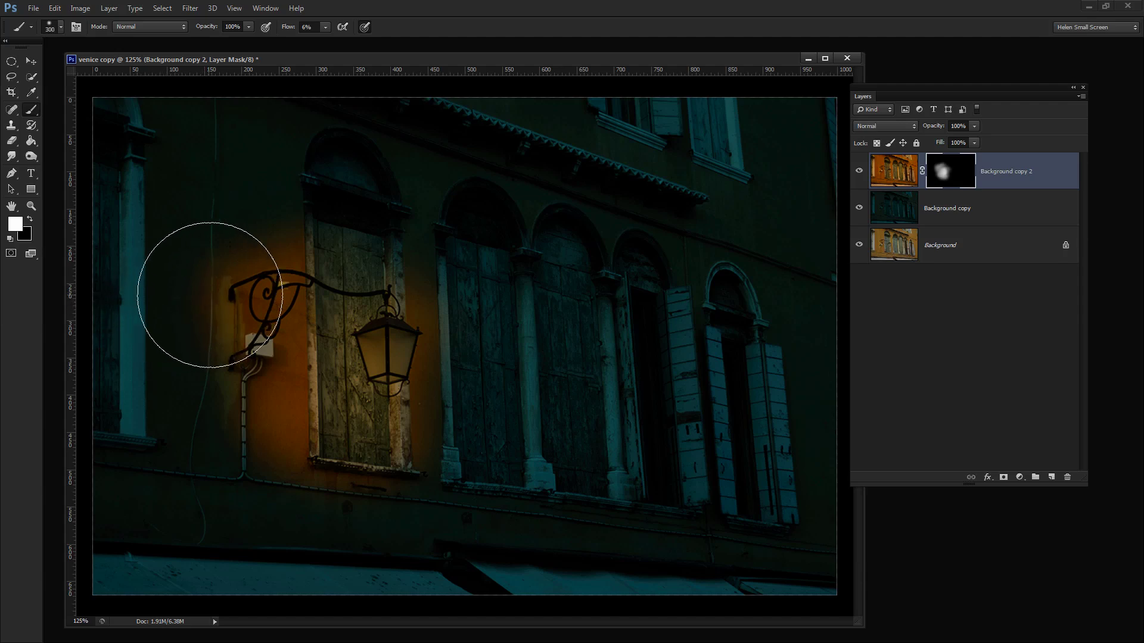
mouse_move(265, 230)
left_mouse_down()
mouse_move(220, 248)
mouse_move(190, 397)
mouse_move(244, 423)
mouse_move(329, 429)
mouse_move(367, 388)
mouse_move(373, 251)
mouse_move(325, 221)
mouse_move(223, 220)
mouse_move(173, 378)
mouse_move(231, 390)
mouse_move(311, 357)
mouse_move(364, 359)
mouse_move(380, 332)
mouse_move(368, 361)
mouse_move(382, 402)
mouse_move(367, 413)
mouse_move(397, 410)
mouse_move(347, 293)
mouse_move(322, 292)
mouse_move(300, 235)
mouse_move(267, 207)
mouse_move(321, 302)
mouse_move(321, 362)
mouse_move(295, 357)
left_mouse_up()
- Reduce the brush to 35 px and undo the last brush stroke on the mask
key("bracketleft")
key("bracketleft")
key("bracketleft")
key("bracketleft")
key("bracketleft")
key("bracketleft")
key("bracketleft")
key("bracketleft")
key("bracketleft")
key("bracketleft")
key("bracketleft")
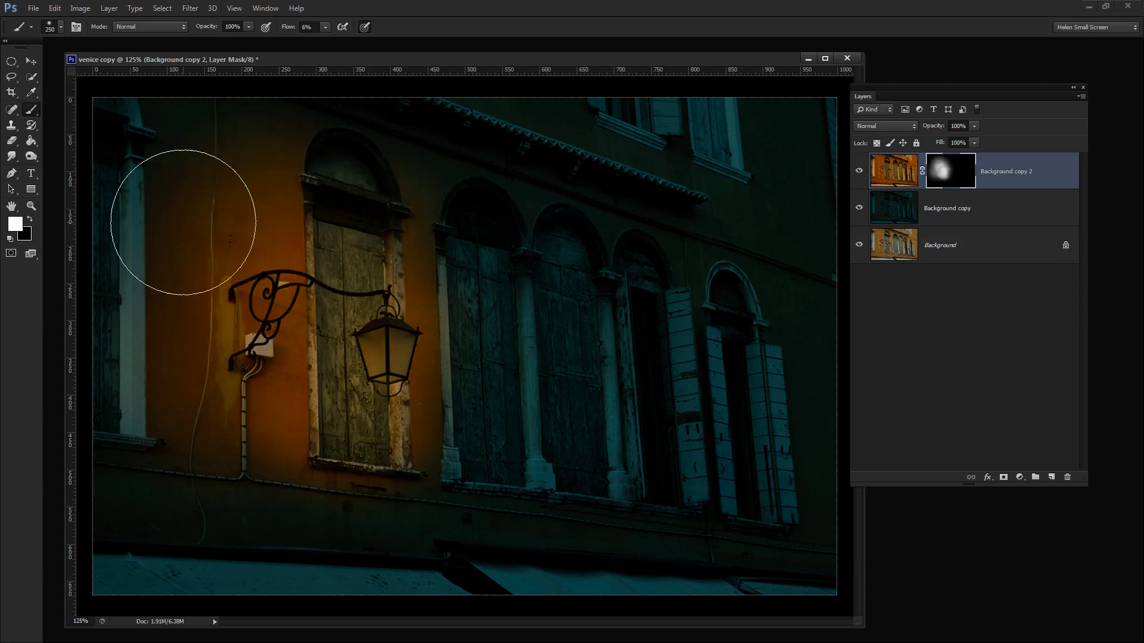
key("bracketleft")
key("ctrl+z")
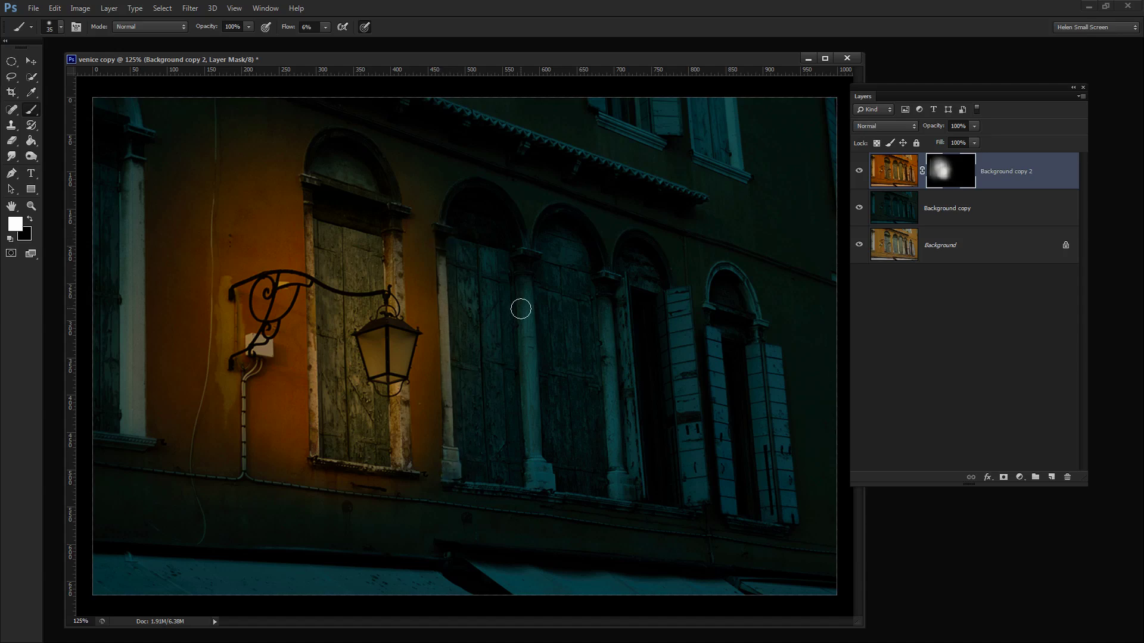
- Paint white strokes on the mask along the window columns and the open shutter to reveal warm light on them
left_click_drag(526, 265, 539, 480)
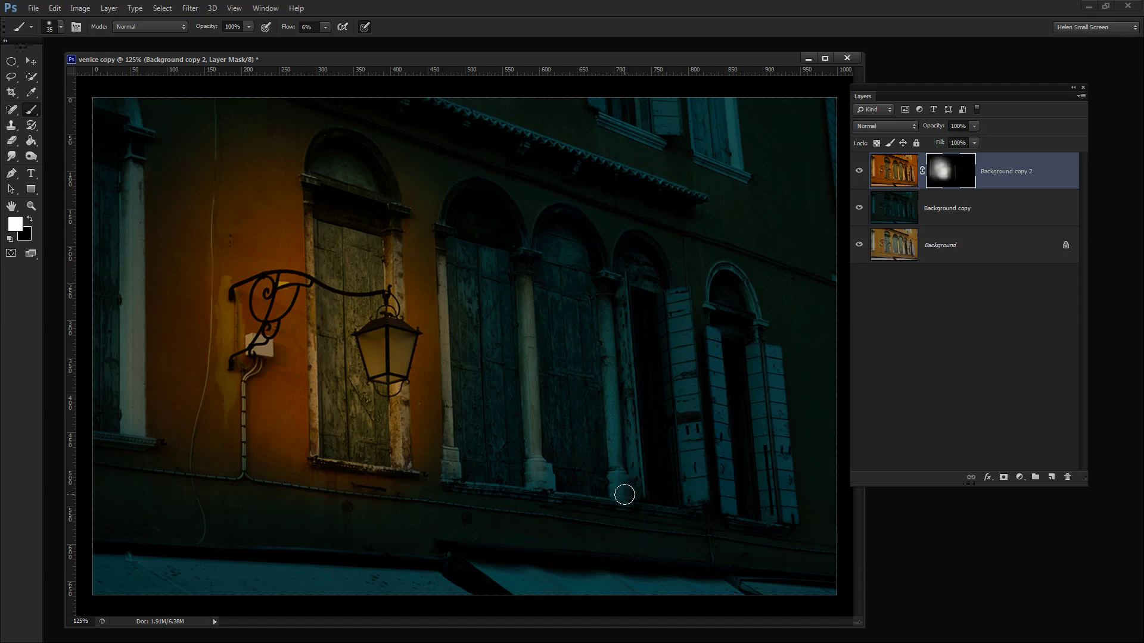
left_click(623, 489, "shift")
left_click(691, 501)
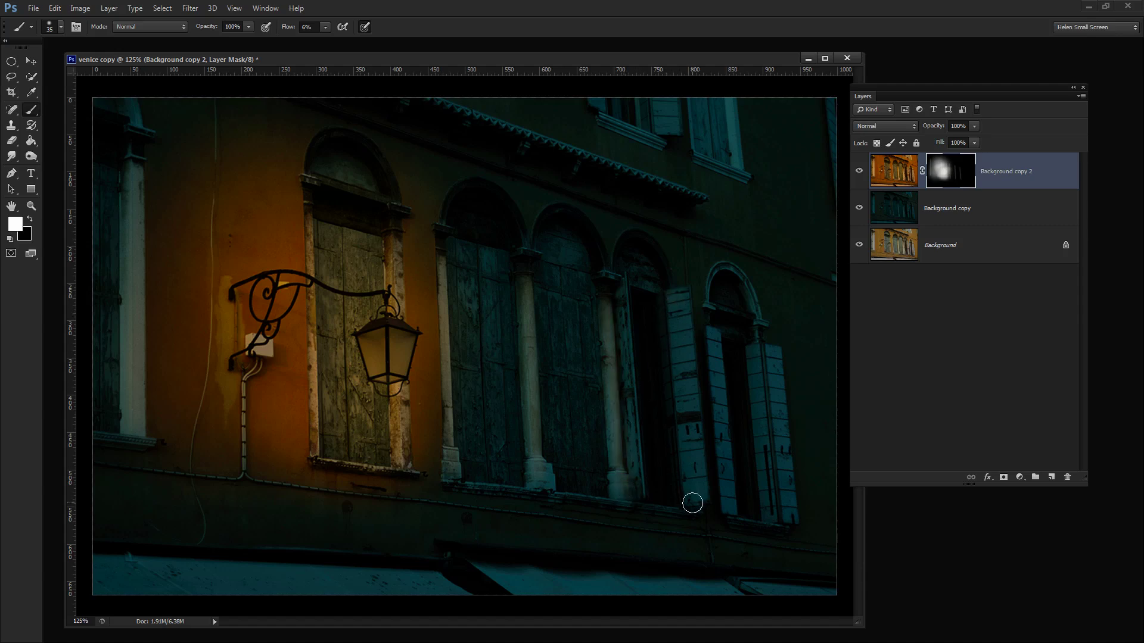
left_click(684, 308, "shift")
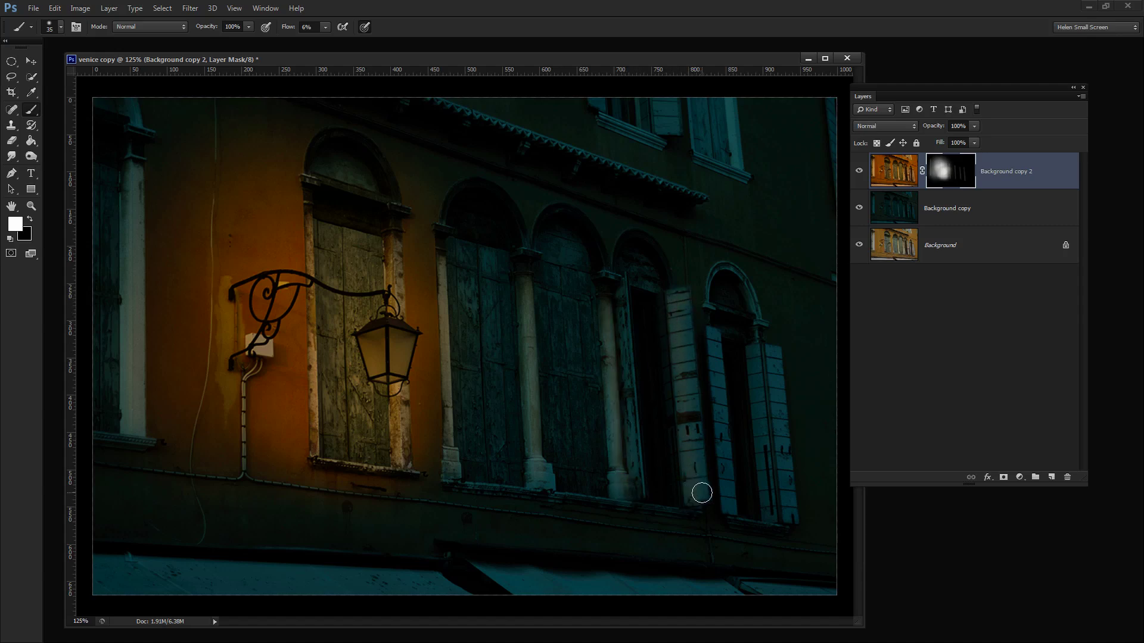
left_click(700, 490, "shift")
- Paint white on the mask over the arched window tops, the shutters and the roof eave, using a brush enlarged to 50 px
mouse_move(575, 257)
left_mouse_down()
mouse_move(547, 242)
mouse_move(598, 265)
mouse_move(559, 224)
mouse_move(592, 288)
mouse_move(589, 247)
mouse_move(545, 242)
mouse_move(561, 234)
mouse_move(597, 293)
mouse_move(639, 258)
left_mouse_up()
key("]")
key("]")
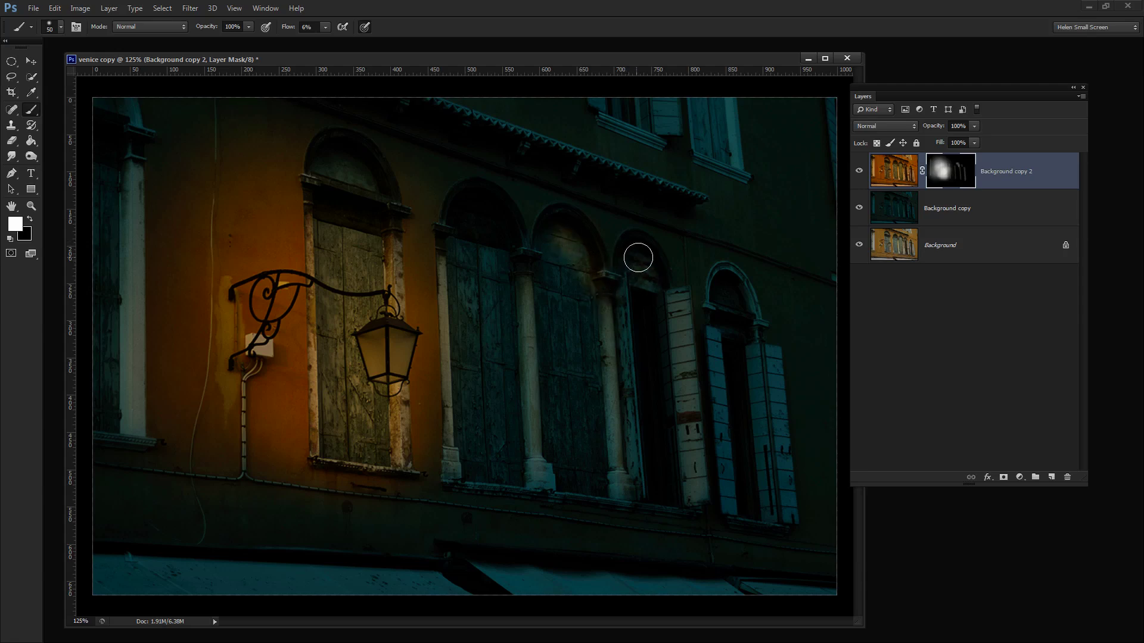
mouse_move(477, 214)
left_mouse_down()
mouse_move(507, 318)
mouse_move(515, 287)
mouse_move(527, 433)
mouse_move(529, 382)
mouse_move(524, 454)
left_mouse_up()
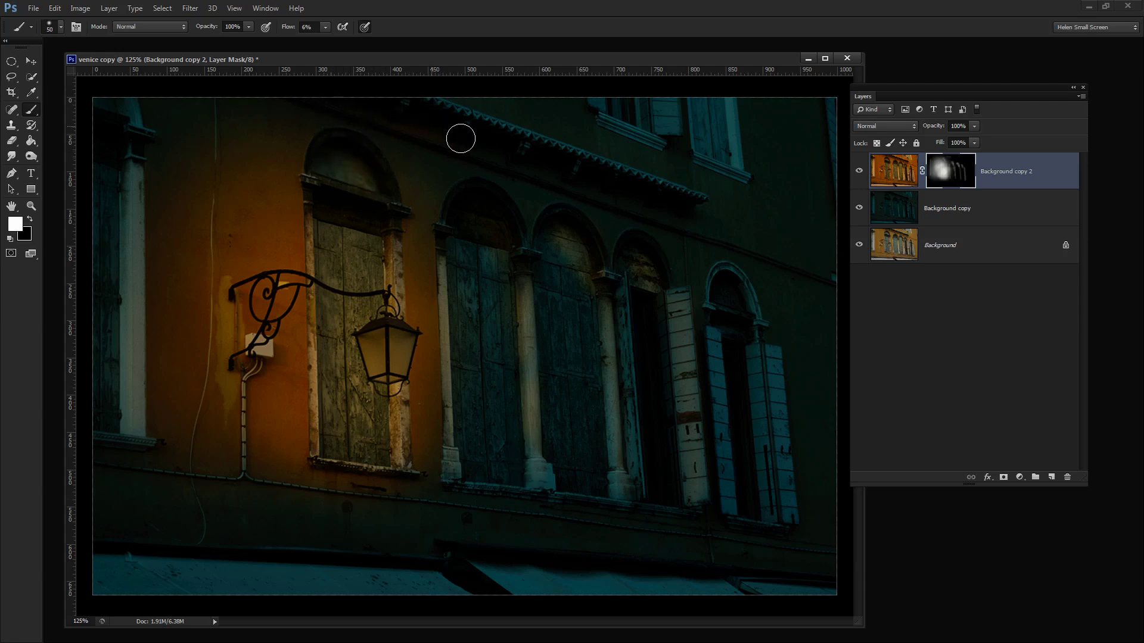
mouse_move(401, 124)
left_mouse_down()
mouse_move(481, 146)
mouse_move(317, 97)
mouse_move(413, 110)
left_mouse_up()
- Reduce the brush to 30 px and lower its flow to 4%
key("bracketleft")
key("bracketleft")
key("bracketleft")
left_click(325, 27)
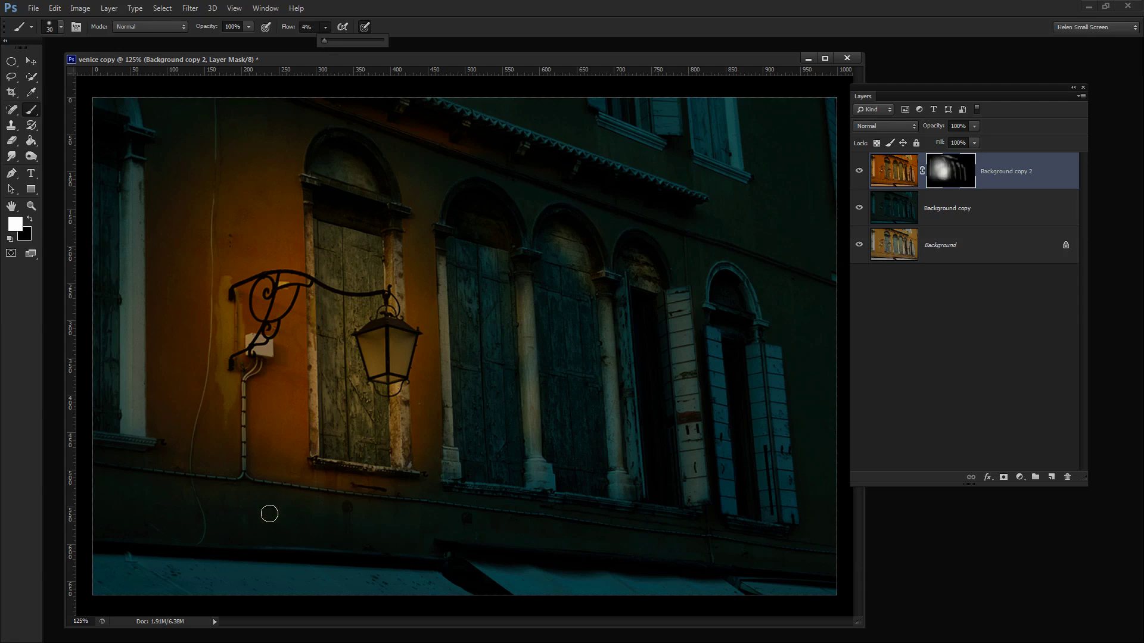
- Paint white on the mask over the wall left of the lamp's conduit and enlarge the brush to 40 px
left_click(173, 471)
key("bracketright")
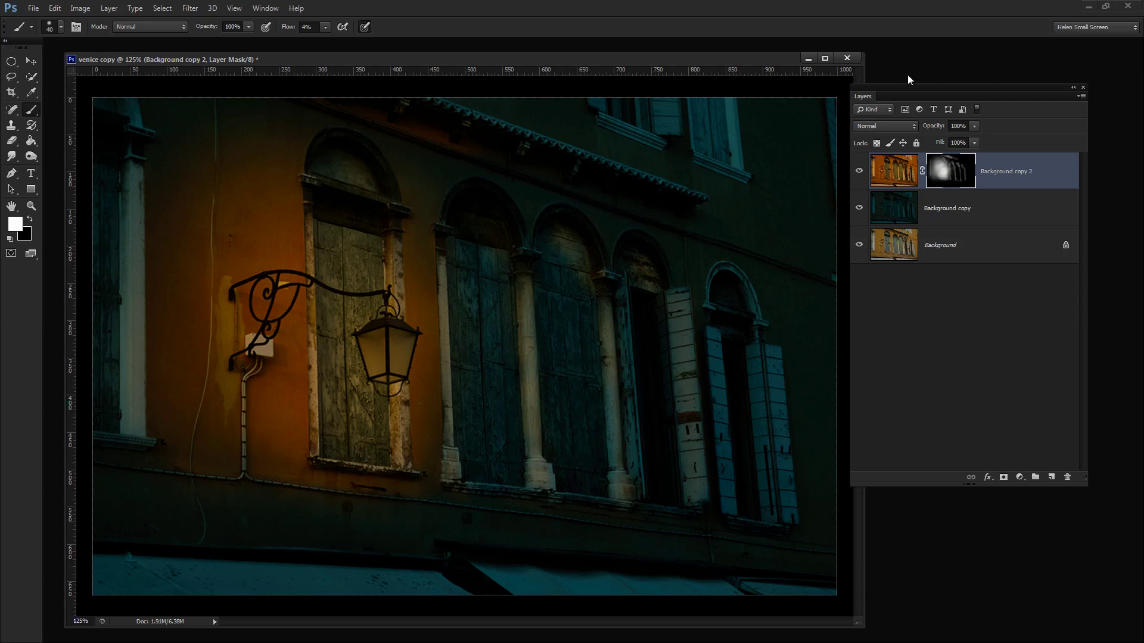
- Hide both Background copies and select the lantern on the Background layer with the Quick Selection tool
left_click(858, 208)
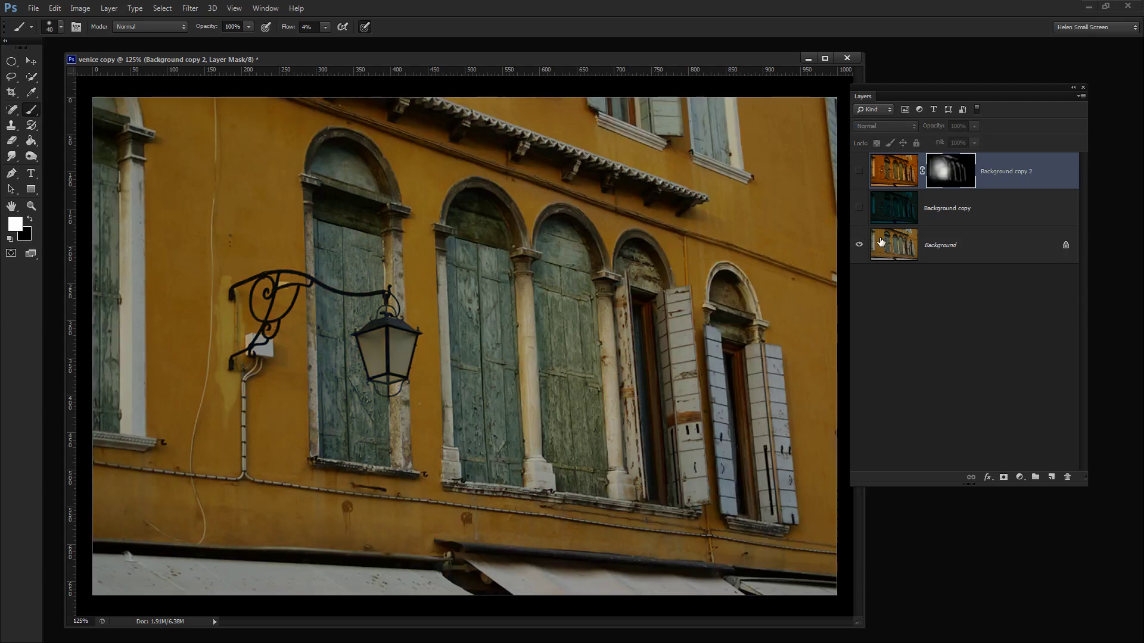
left_click(770, 262)
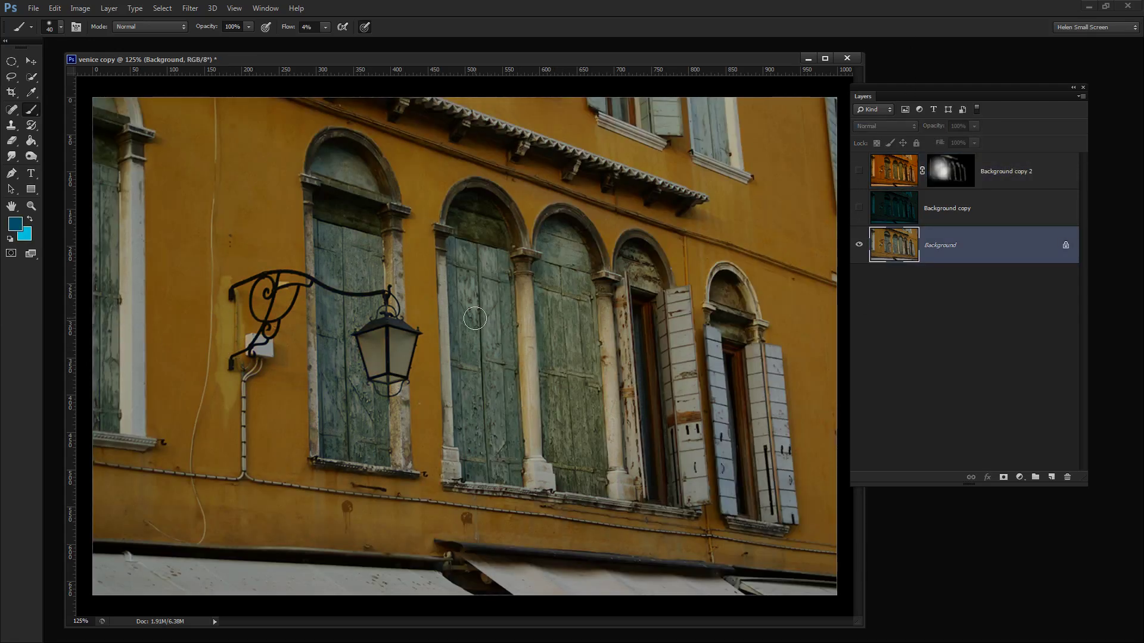
left_click(32, 77)
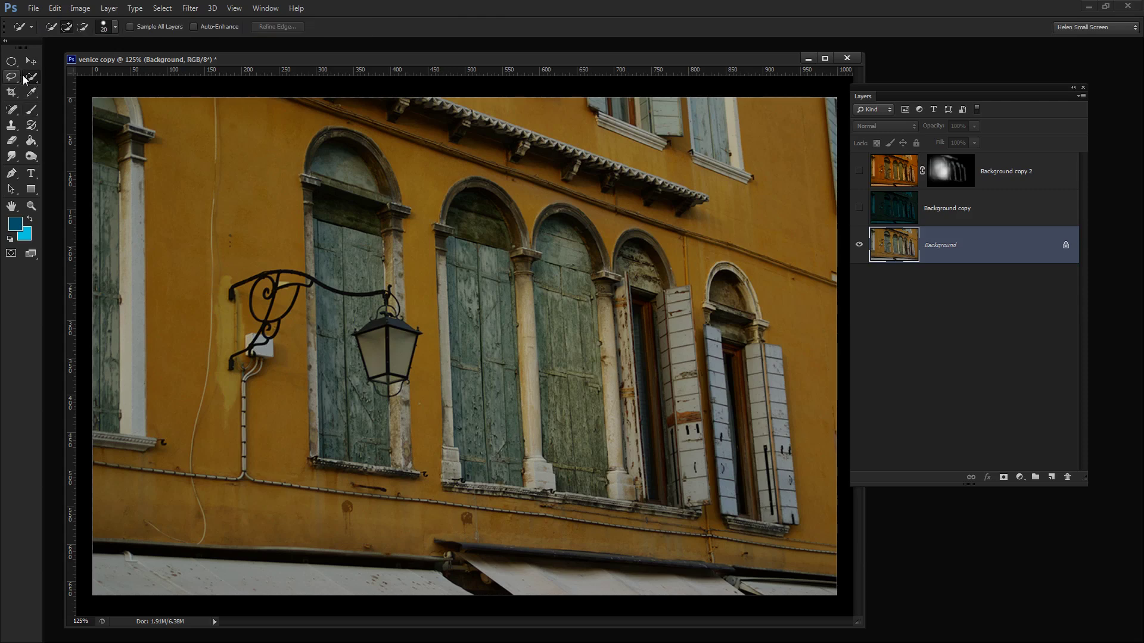
left_click_drag(367, 343, 380, 341)
- Subtract the lantern's central bar and roof from the selection using a 4 px Quick Selection brush
key("bracketleft")
key("bracketleft")
key("bracketleft")
key("z")
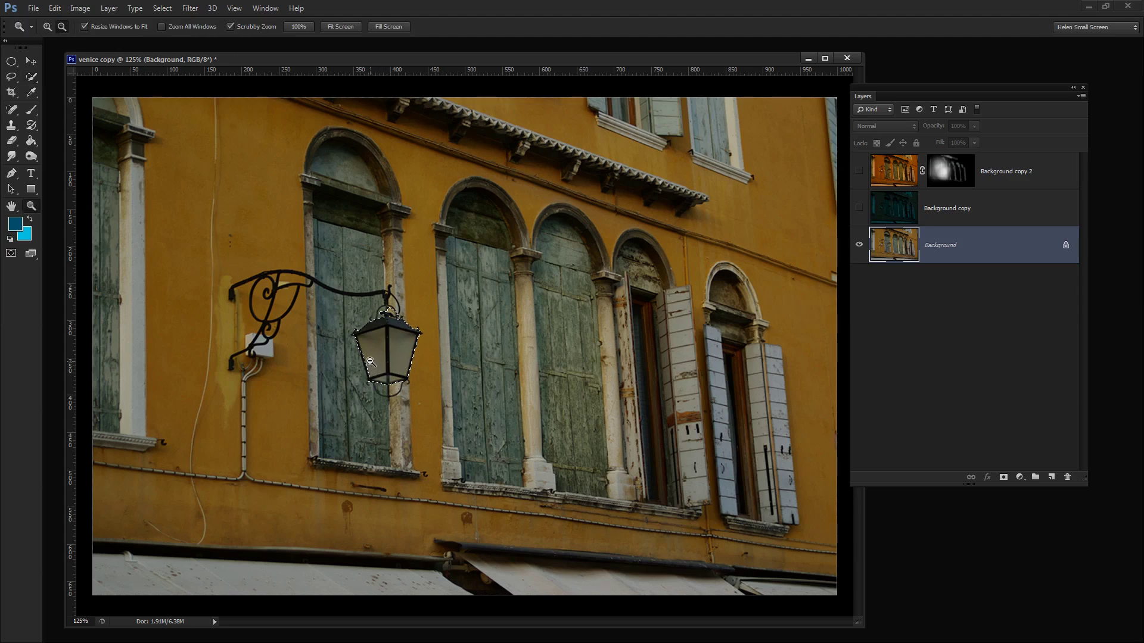
left_click_drag(371, 356, 433, 453)
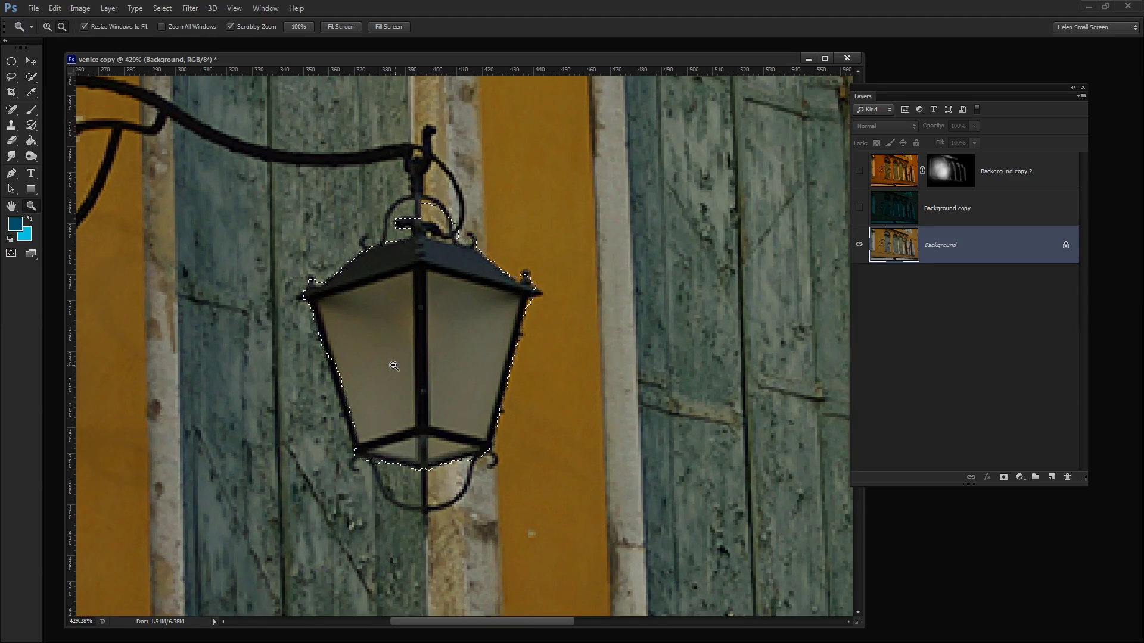
left_click(31, 77)
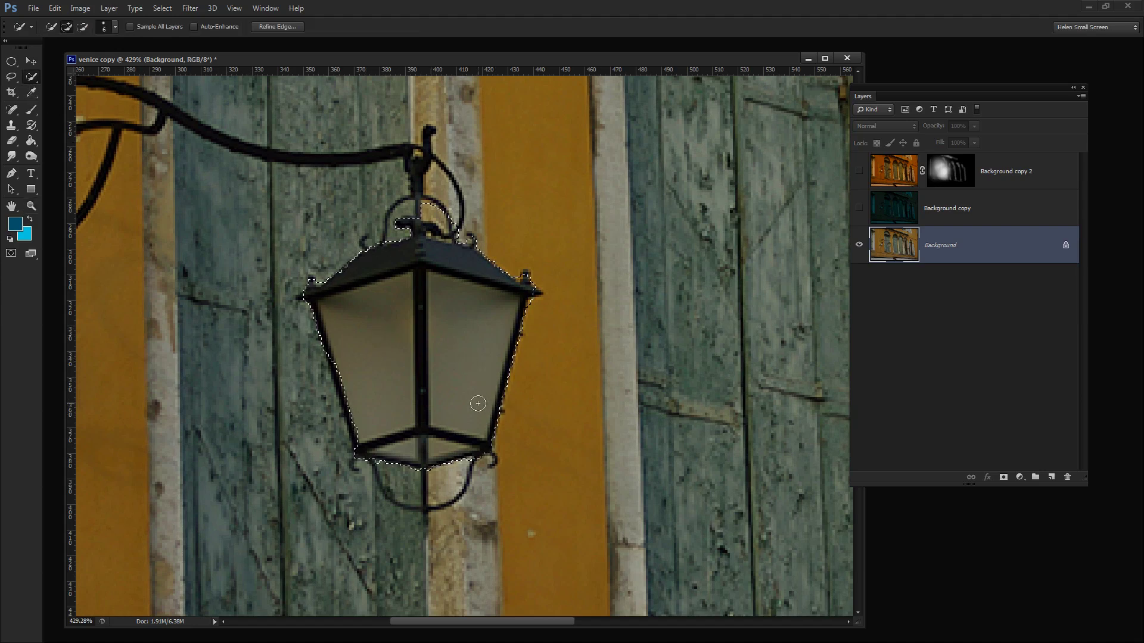
key("alt")
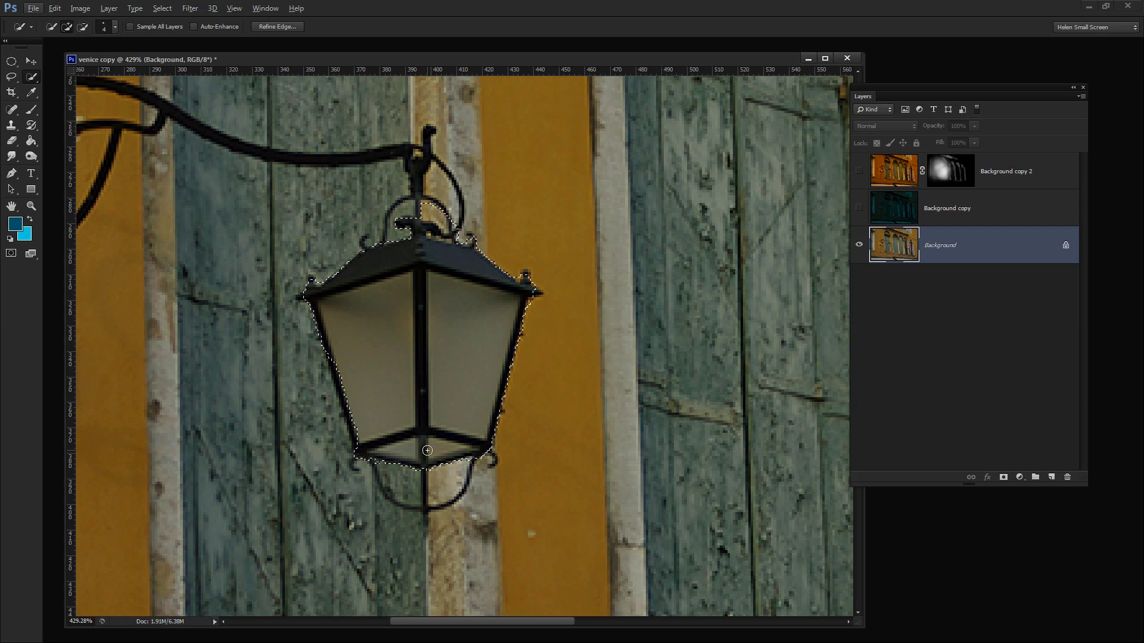
key("bracketleft")
key("bracketleft")
left_click_drag(431, 424, 414, 323)
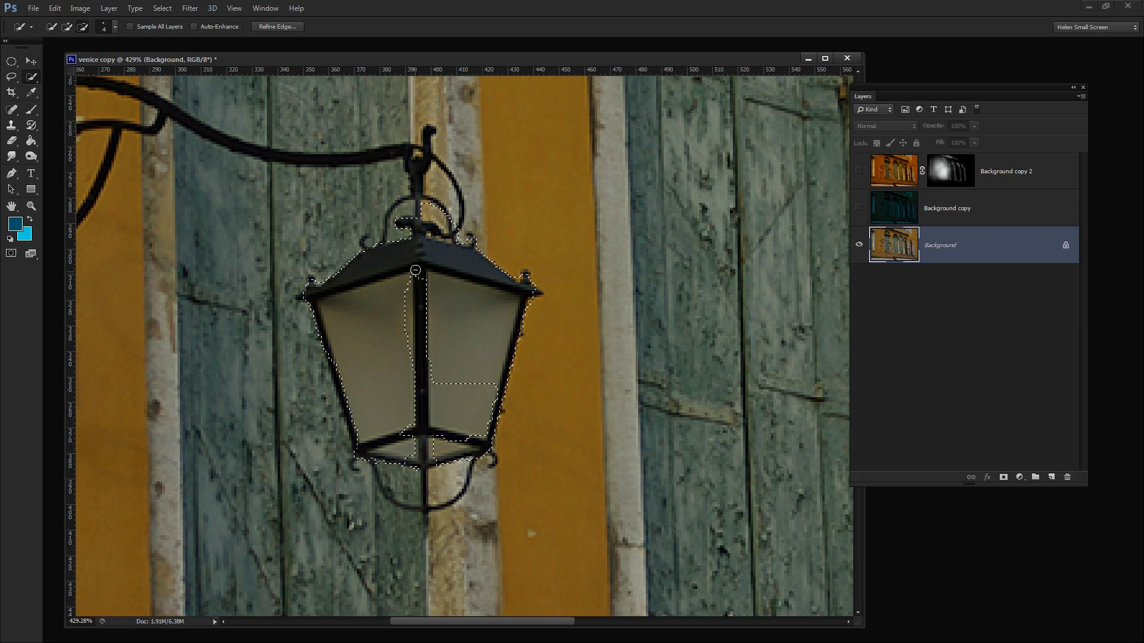
left_click_drag(406, 254, 337, 274)
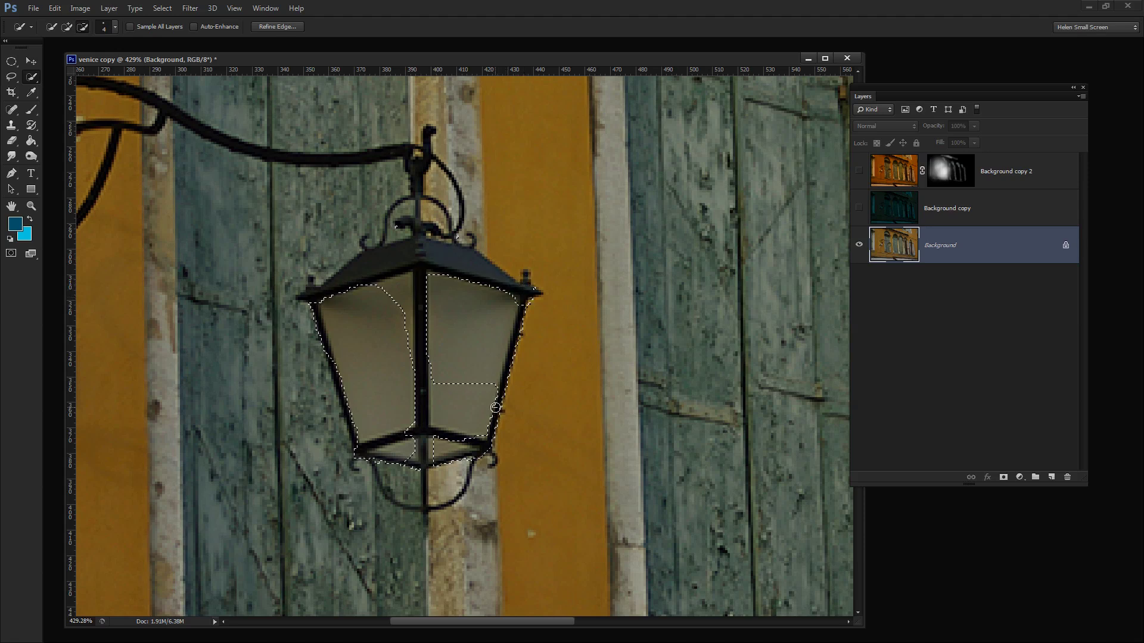
- Refine the selection along the lantern's lower bars so that only the glass panes are selected
key("alt")
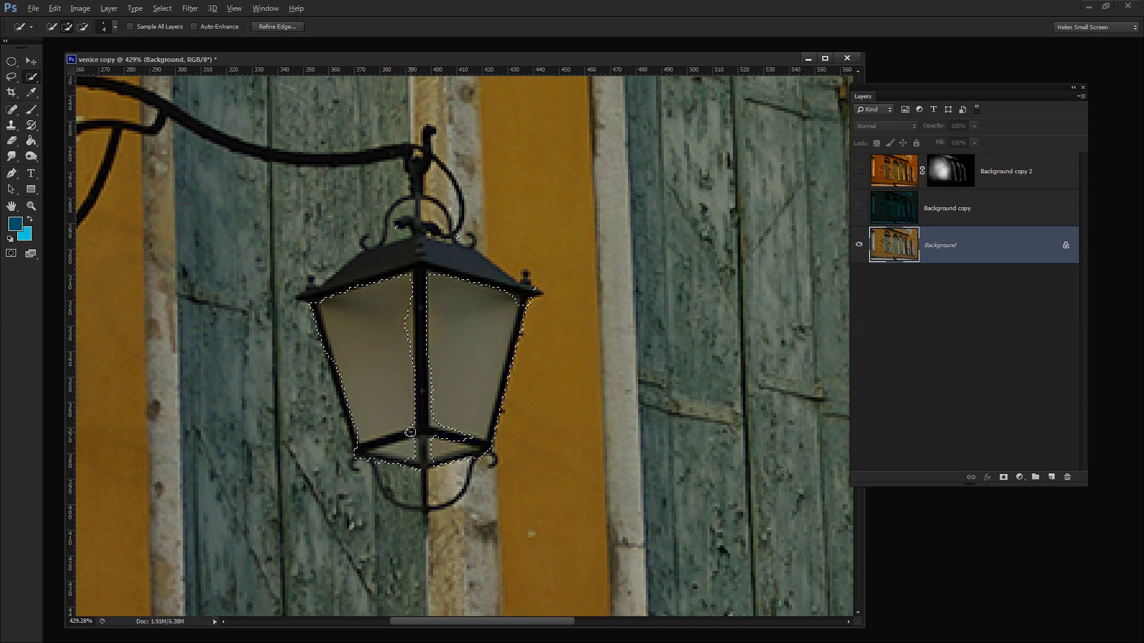
left_click_drag(410, 432, 387, 440)
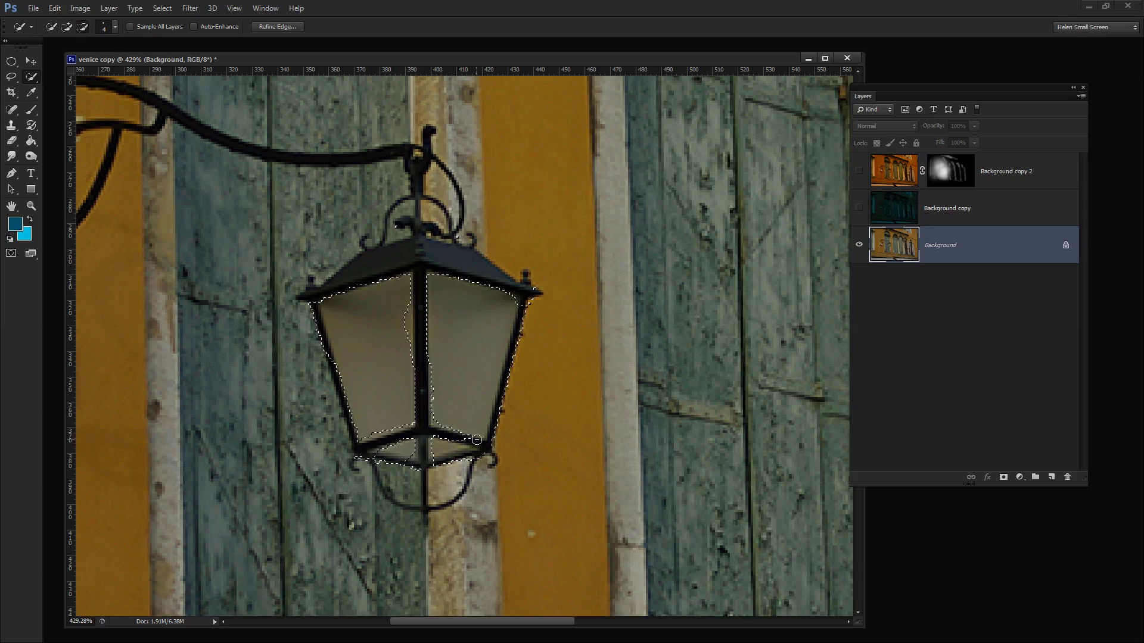
key("alt")
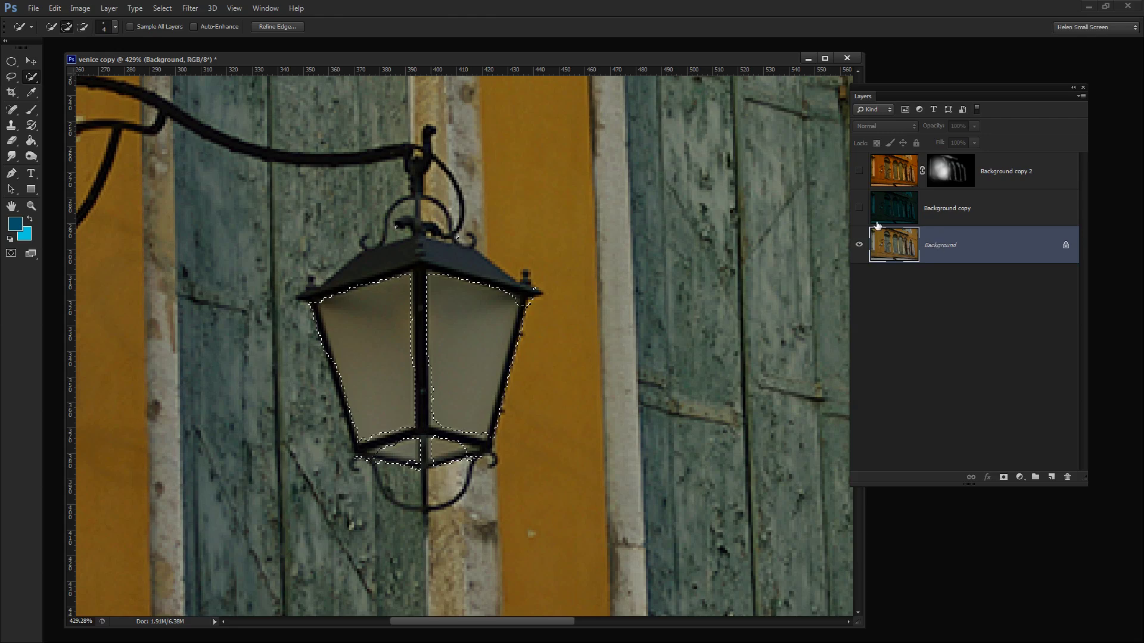
- Copy the selected glass to a new layer at the top of the stack and show both Background copies again
left_click(110, 8)
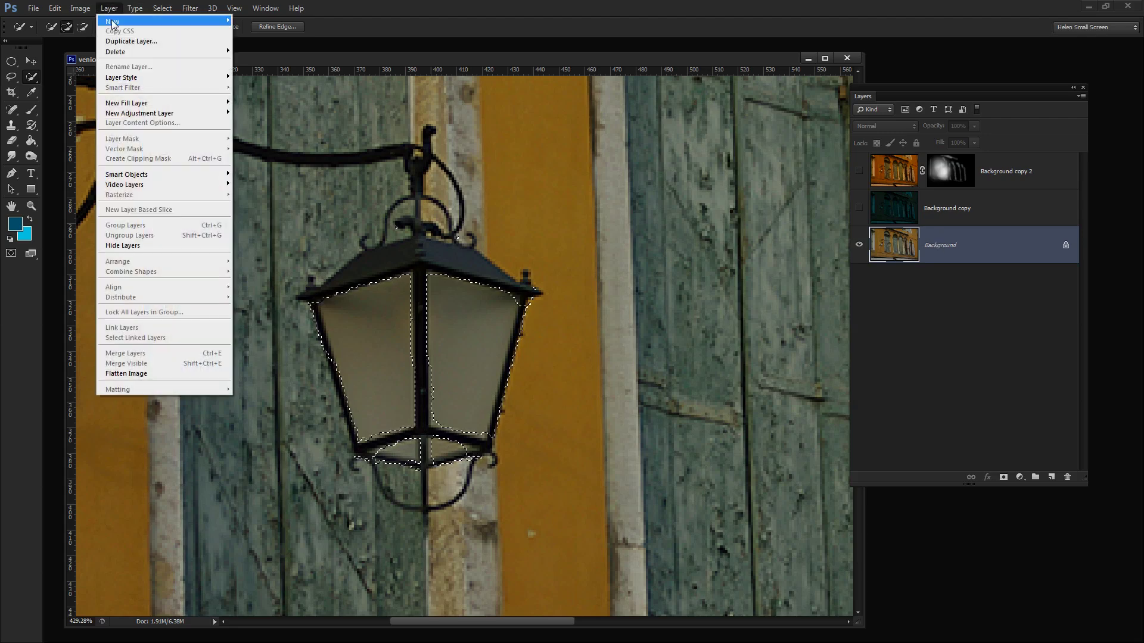
mouse_move(119, 21)
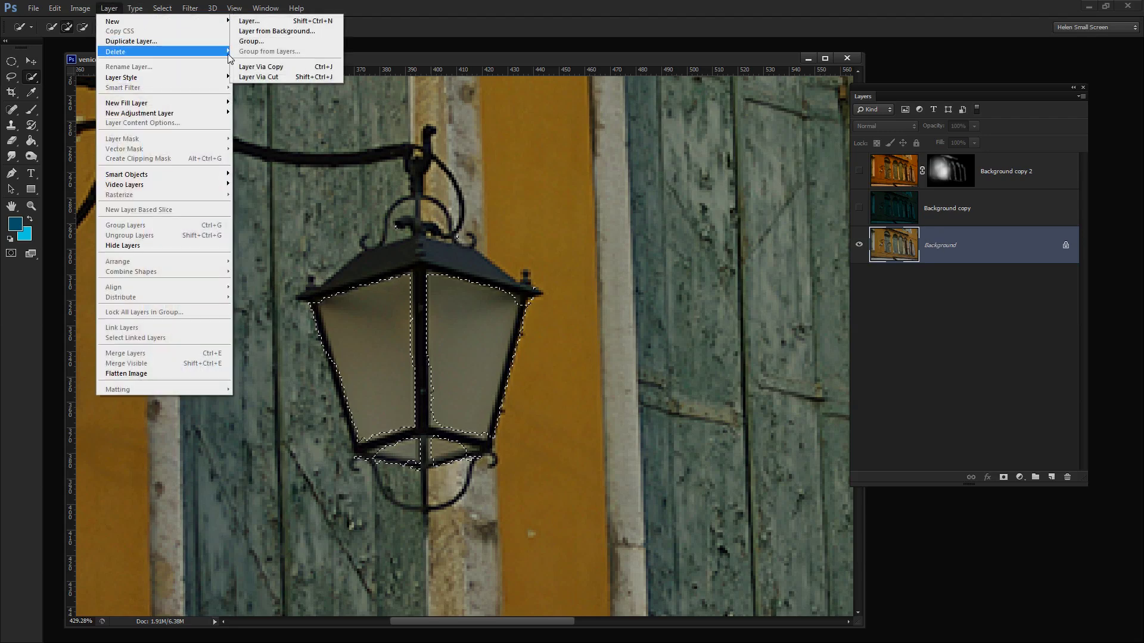
left_click(276, 67)
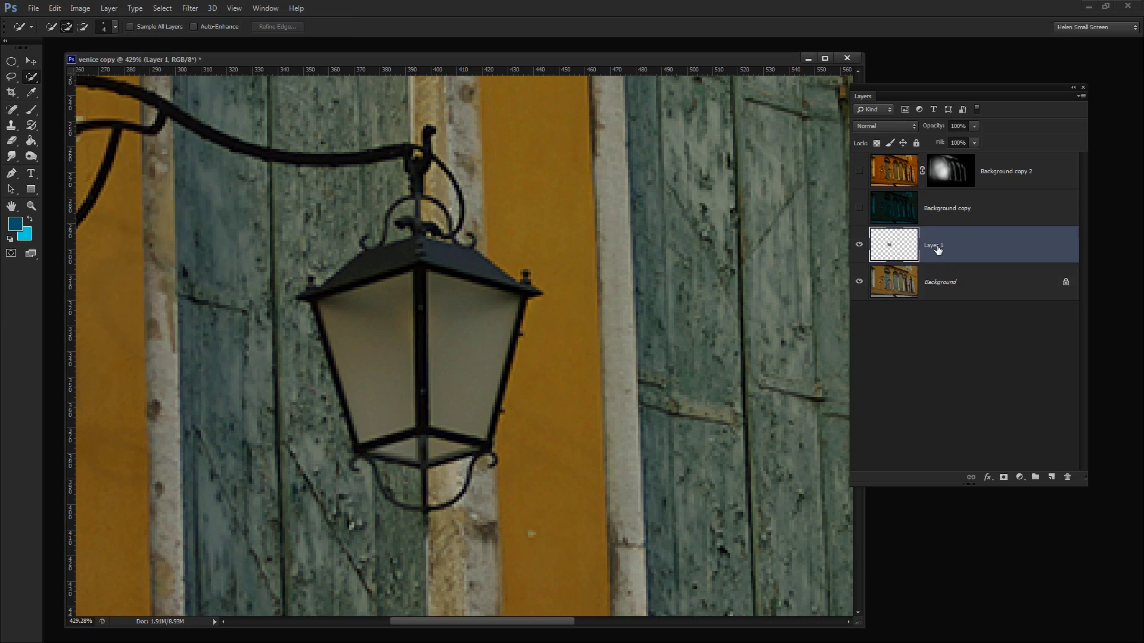
left_click_drag(965, 248, 953, 156)
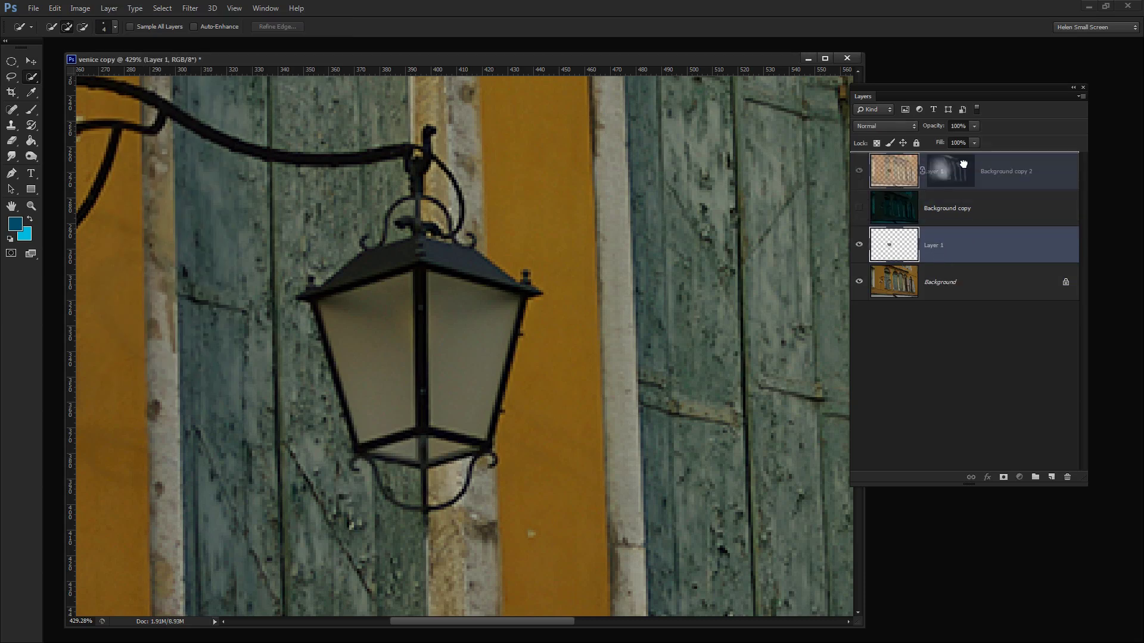
left_click(860, 208)
left_click(859, 245)
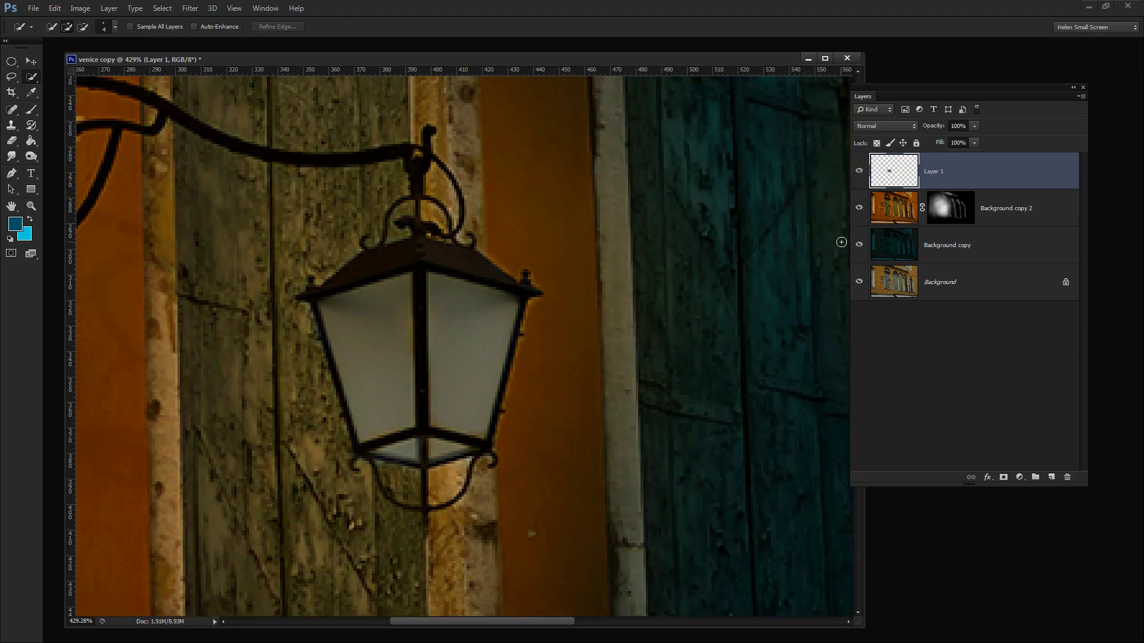
- Compare the whole image at 125% zoom with the copied glass layer hidden and shown
key("z")
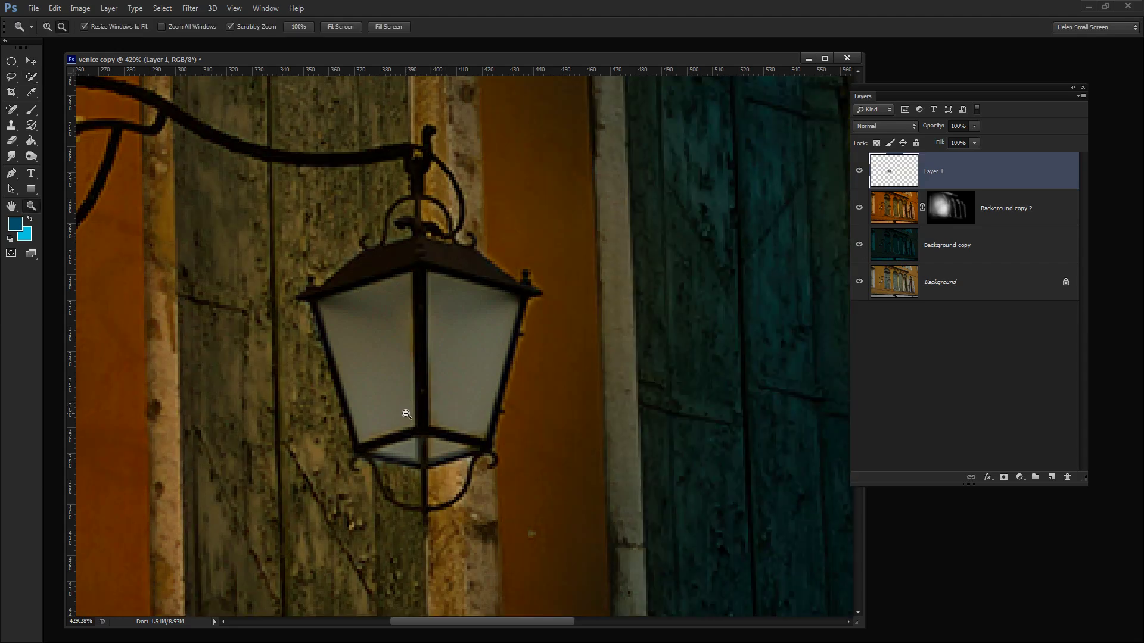
key("ctrl+1")
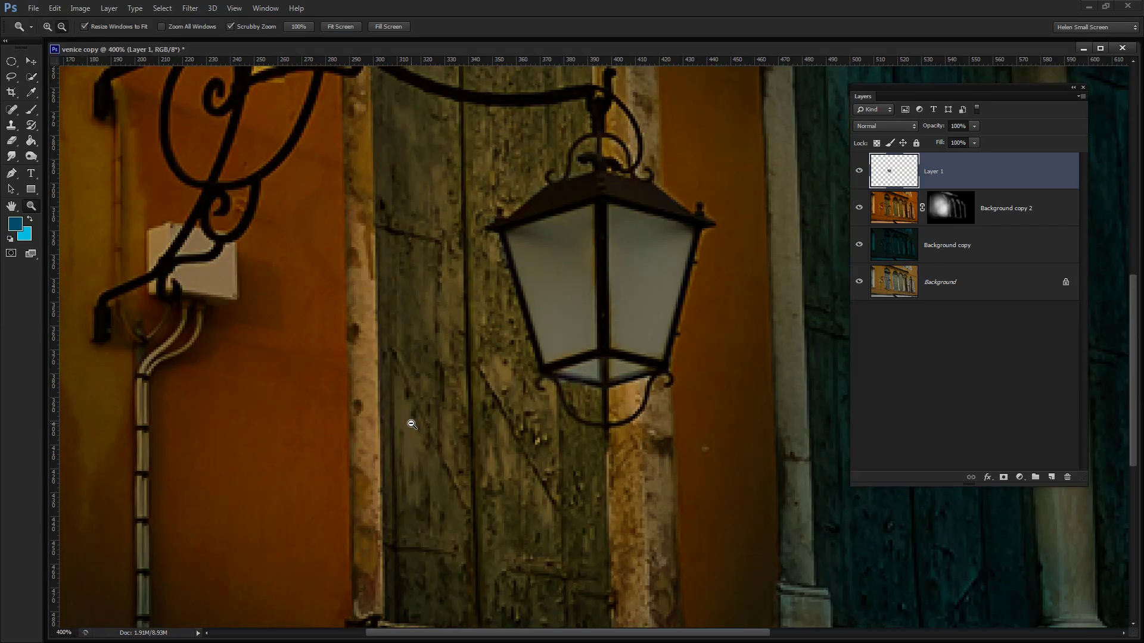
left_click_drag(663, 472, 787, 602)
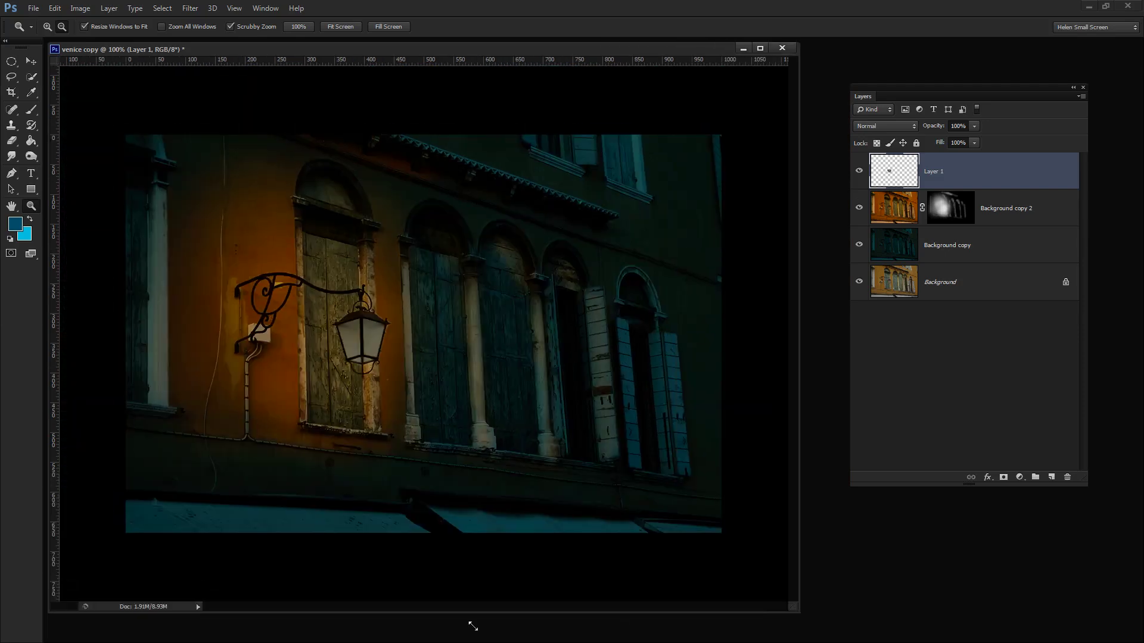
left_click(64, 607)
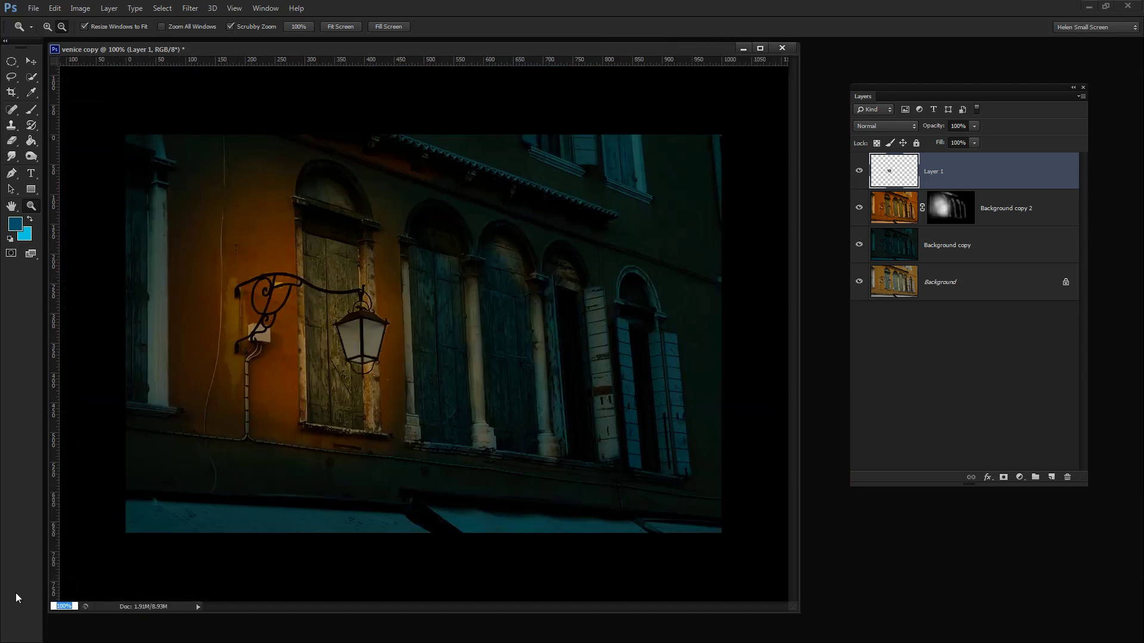
type("125")
key("Return")
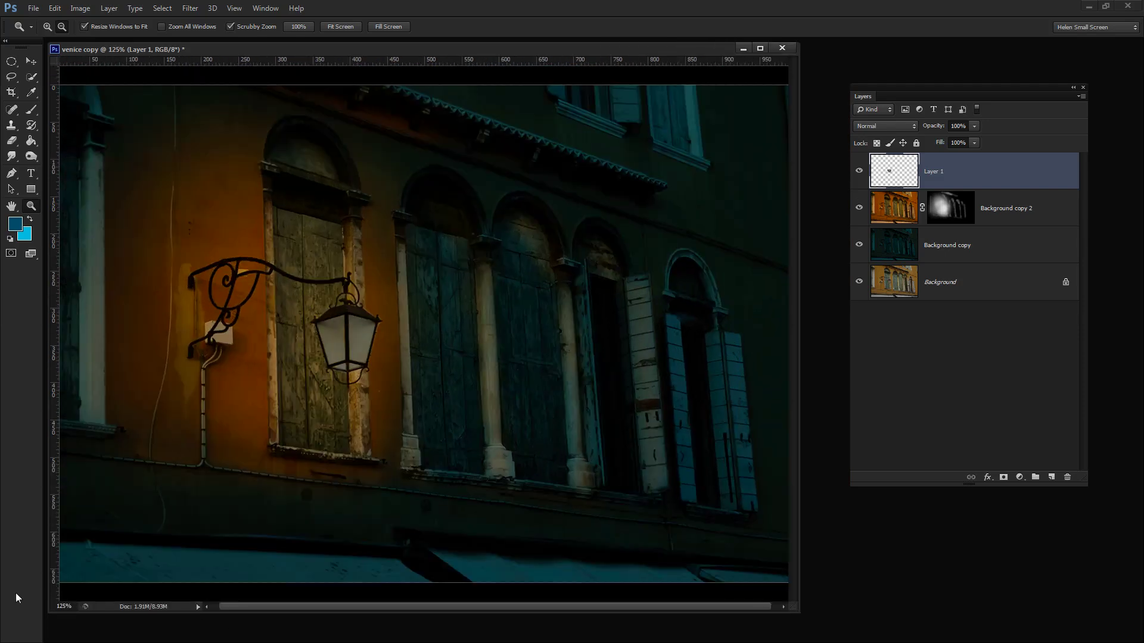
left_click(859, 172)
left_click(859, 172)
- Colorize the lantern glass layer with Hue/Saturation, using hue 50, saturation 60 and lightness 55
left_click(80, 8)
mouse_move(92, 37)
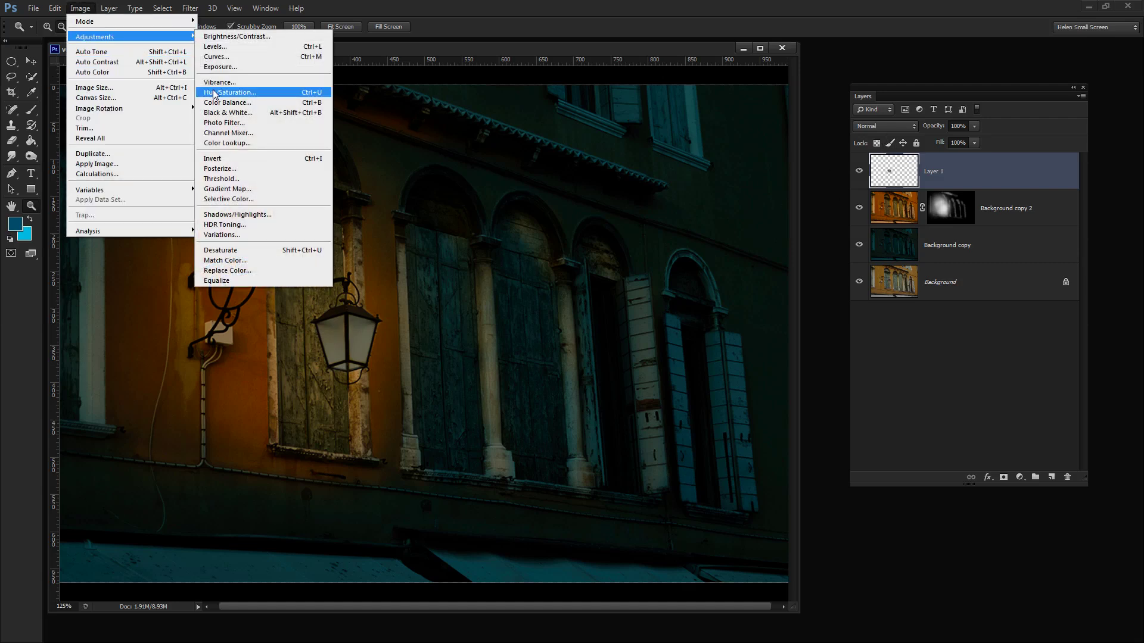
left_click(213, 90)
left_click_drag(733, 335, 430, 201)
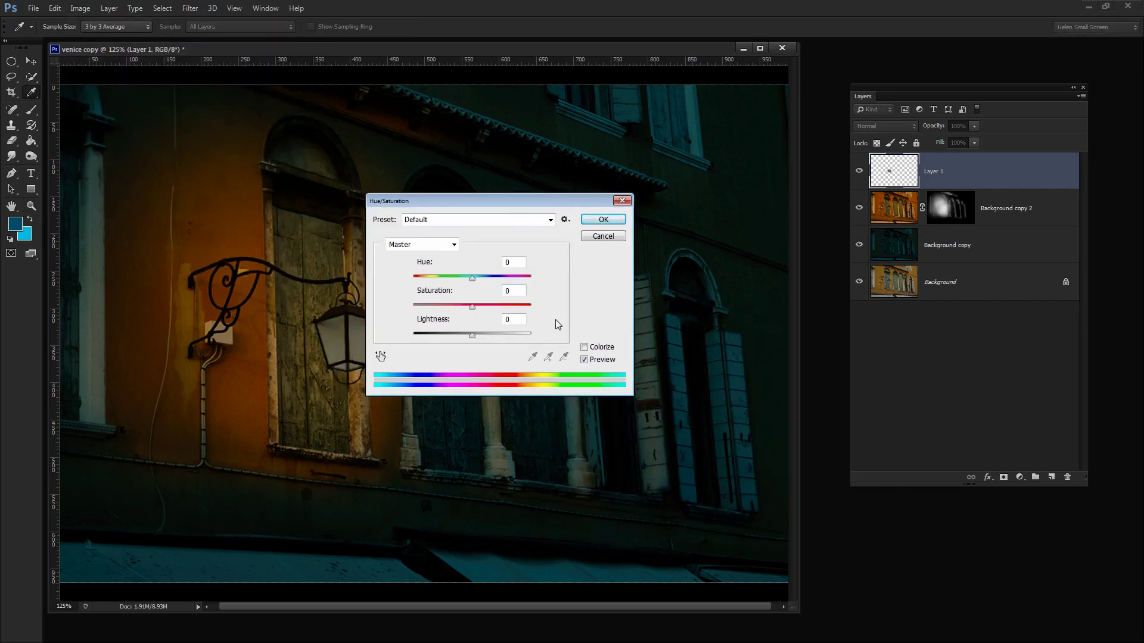
left_click(584, 347)
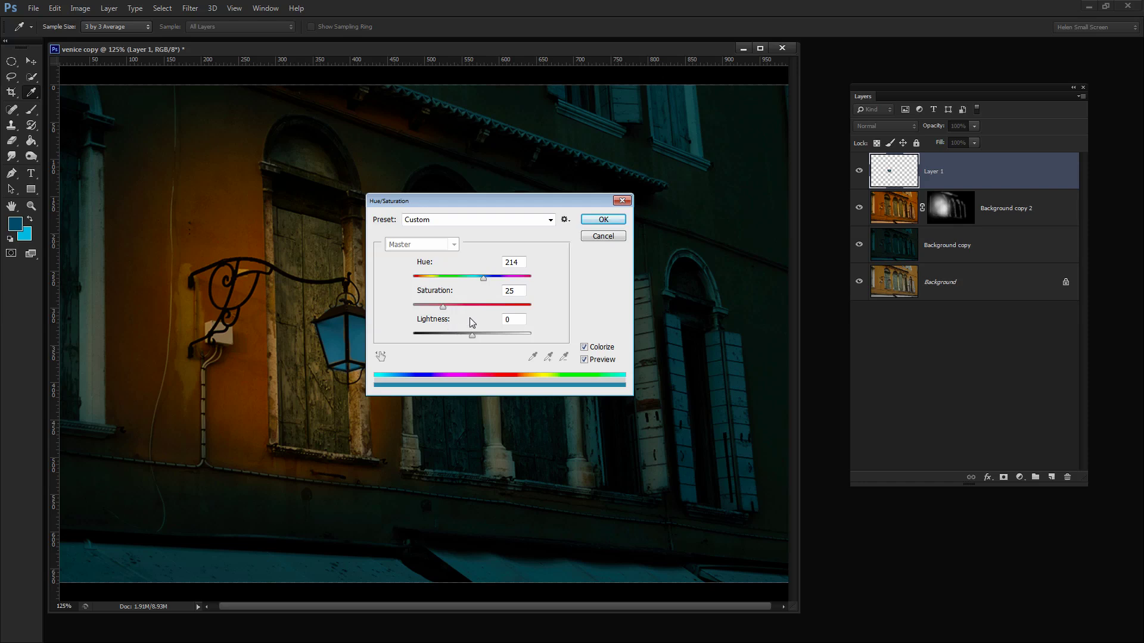
double_click(519, 262)
type("50")
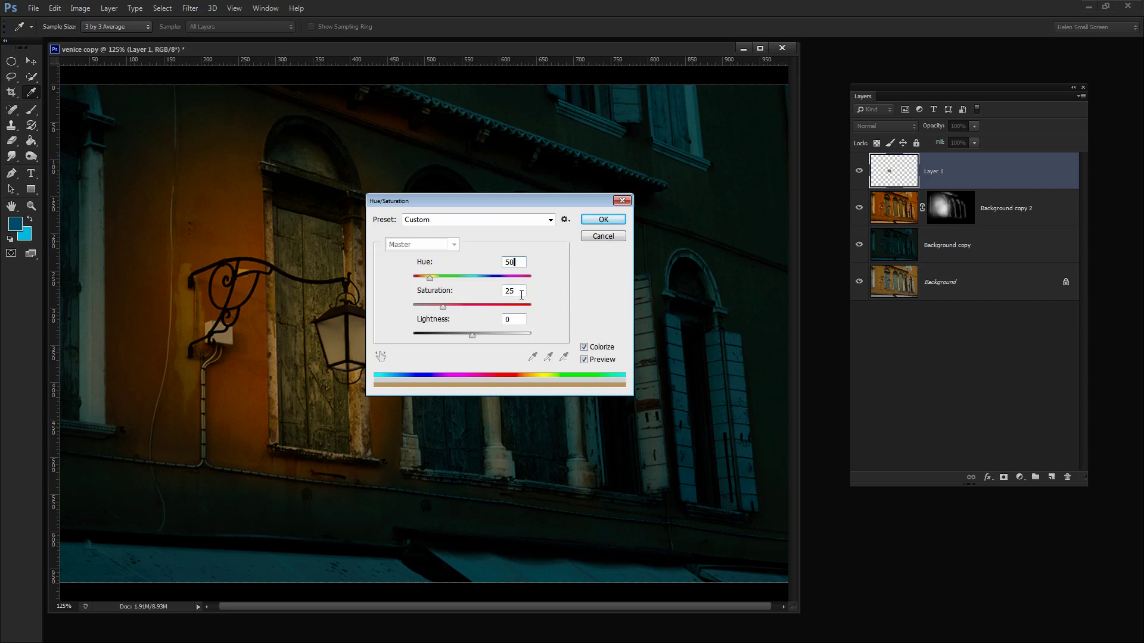
key("Tab")
type("60")
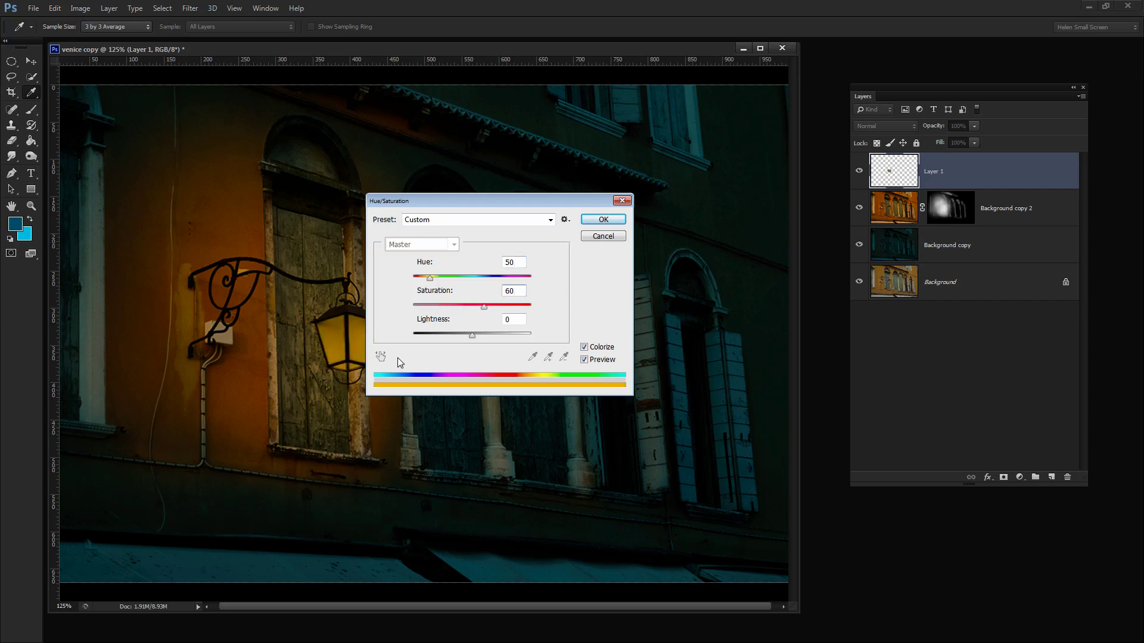
key("Tab")
type("55")
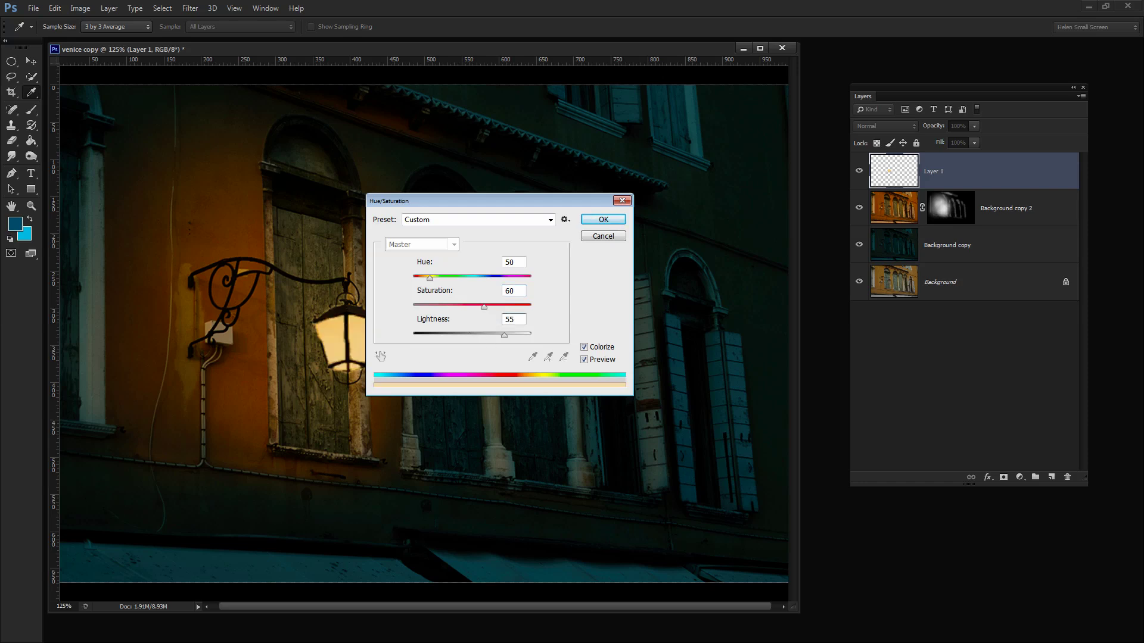
left_click(595, 221)
- Add an Outer Glow effect to the lantern glass layer with the Soft Light blend mode
key("z")
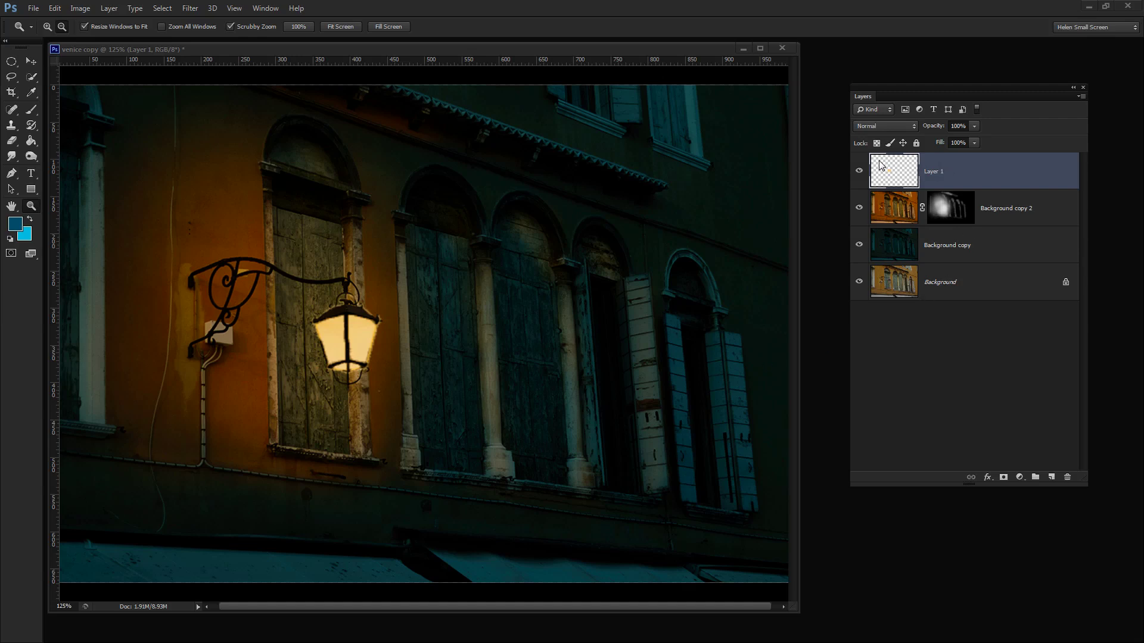
left_click(936, 170)
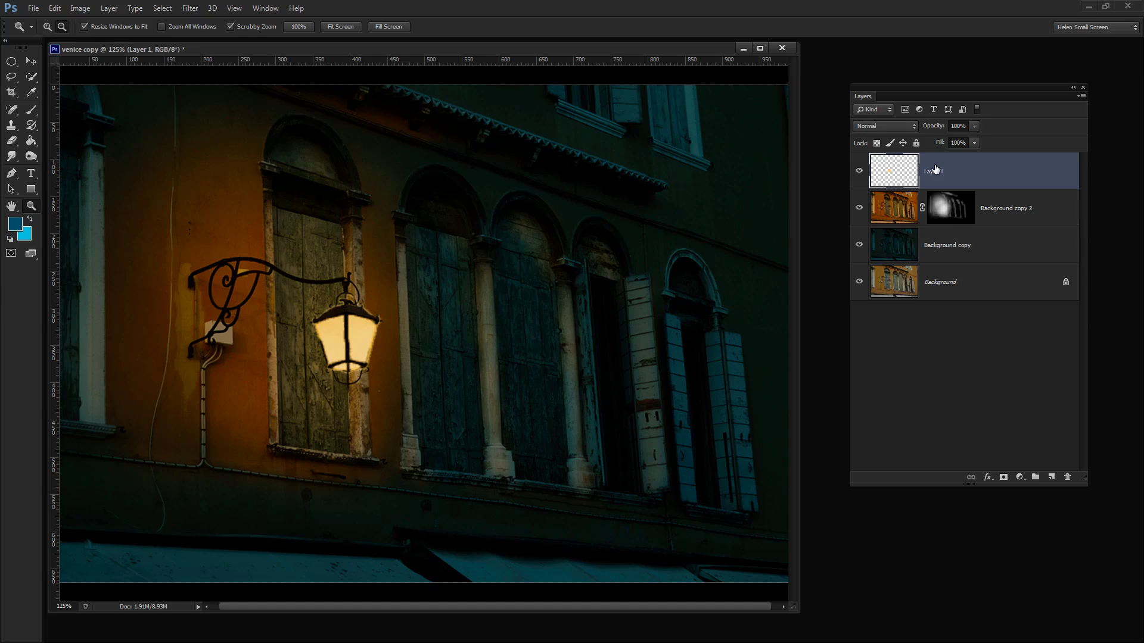
left_click(988, 478)
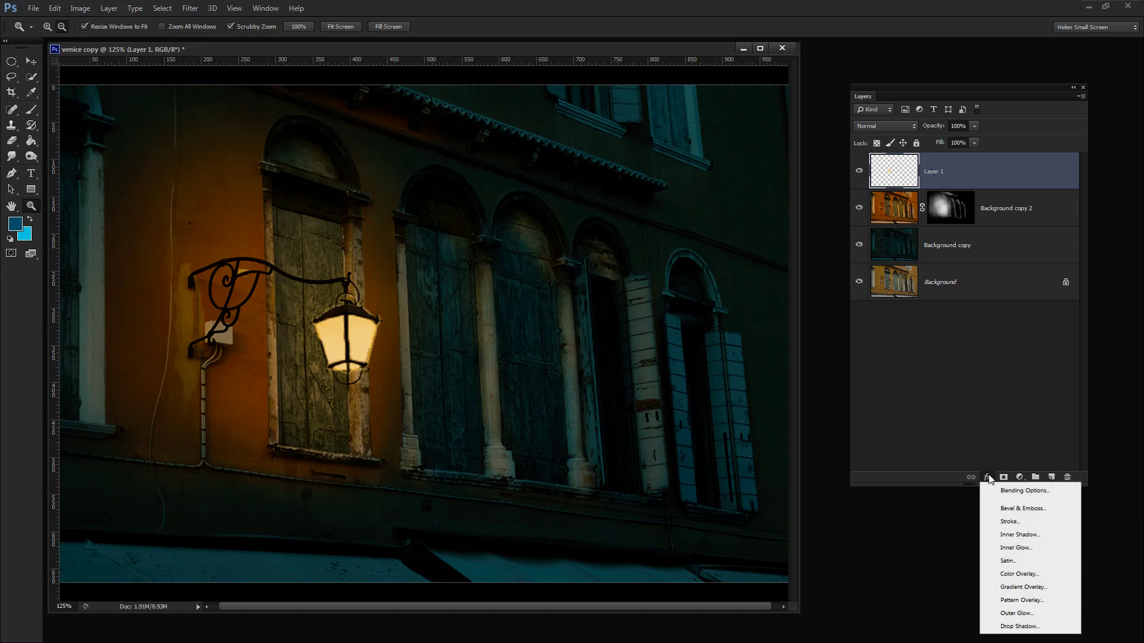
left_click(1008, 614)
left_click(686, 196)
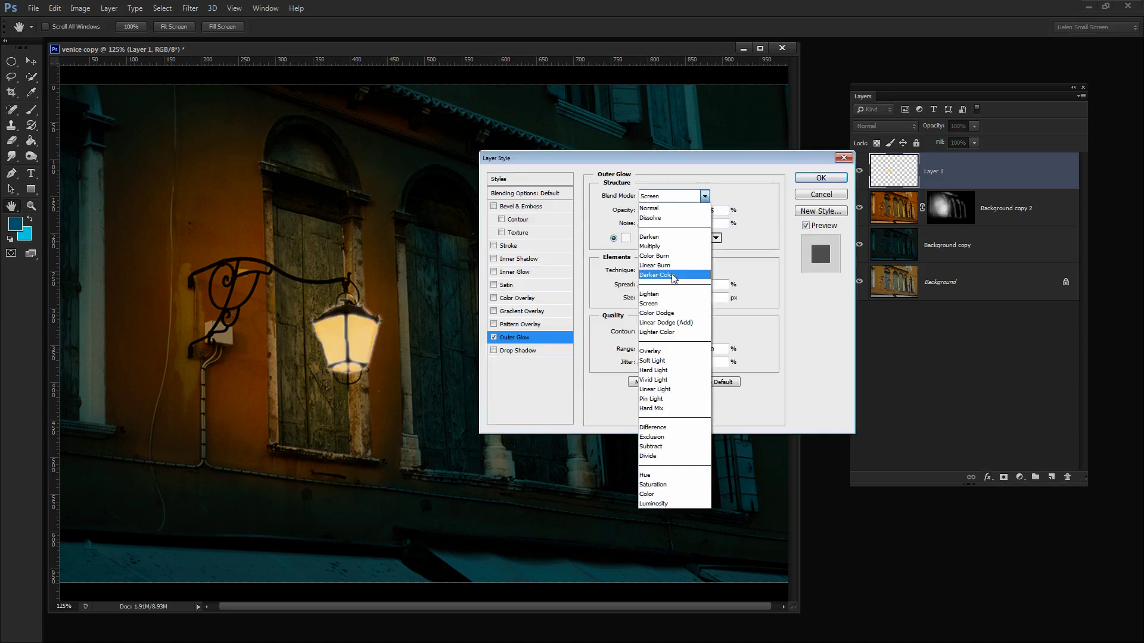
left_click(656, 361)
left_click_drag(609, 159, 626, 209)
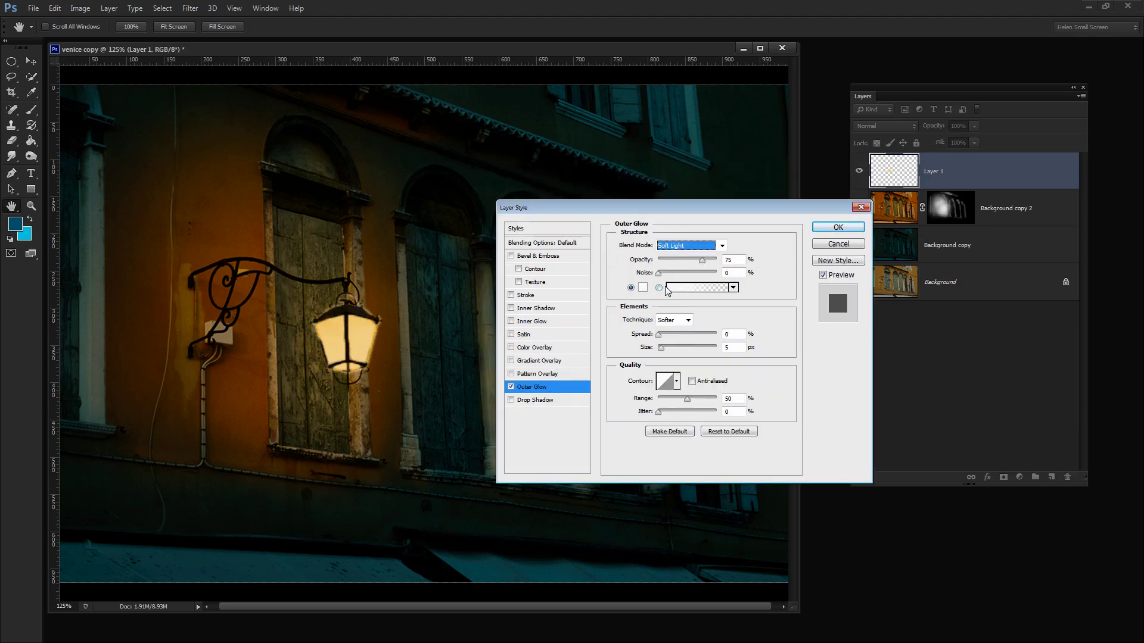
- Set the outer glow's opacity to 37%, noise to 12%, spread to 11% and size to 250 px
left_click(705, 261)
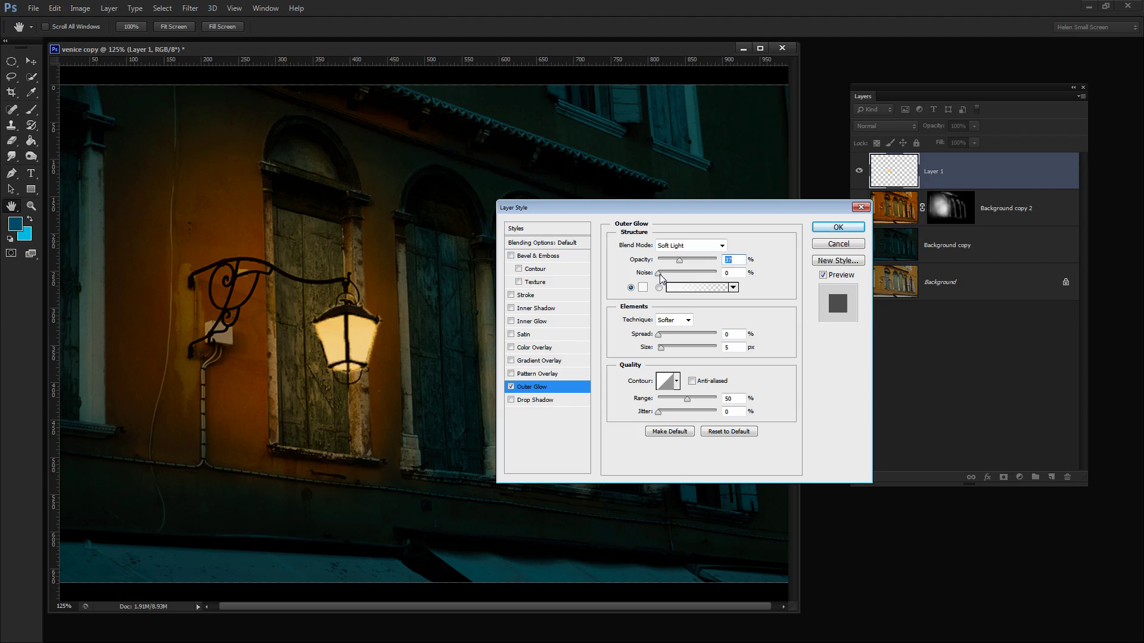
left_click_drag(660, 275, 665, 274)
left_click_drag(659, 334, 705, 352)
left_click(662, 350)
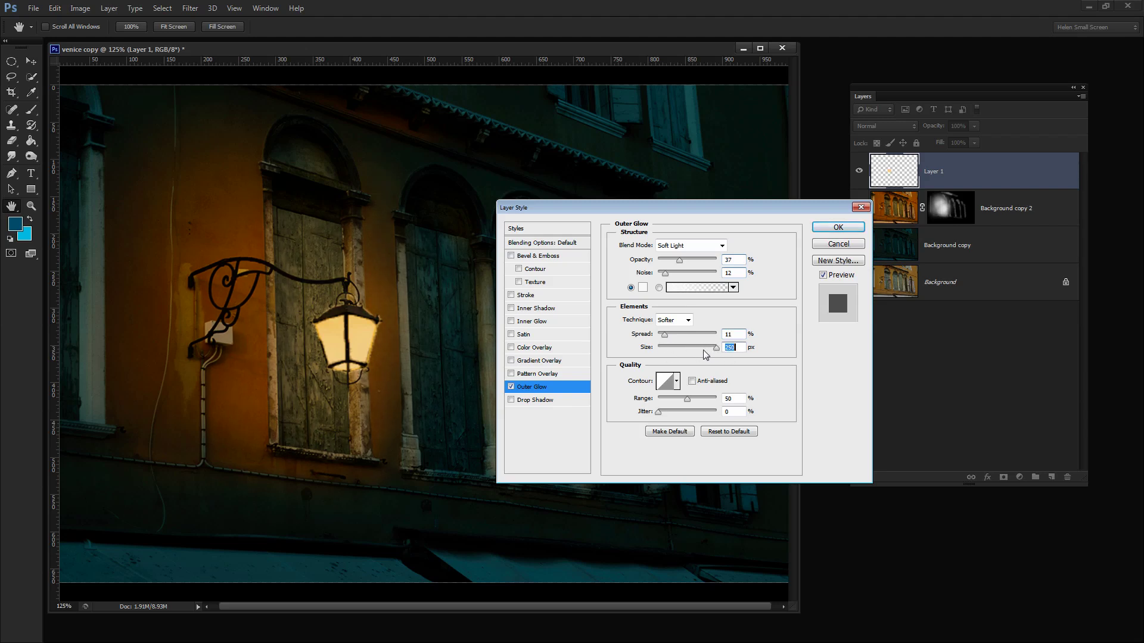
- Set the outer glow colour to golden orange with RGB 220, 175, 6
left_click_drag(634, 207, 654, 146)
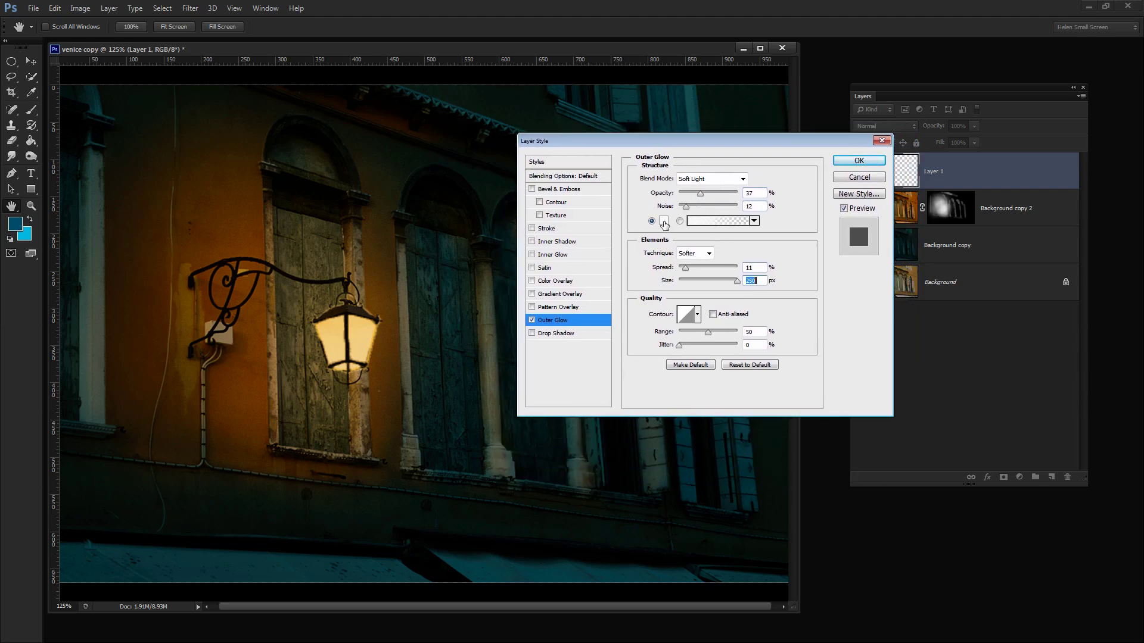
left_click(665, 223)
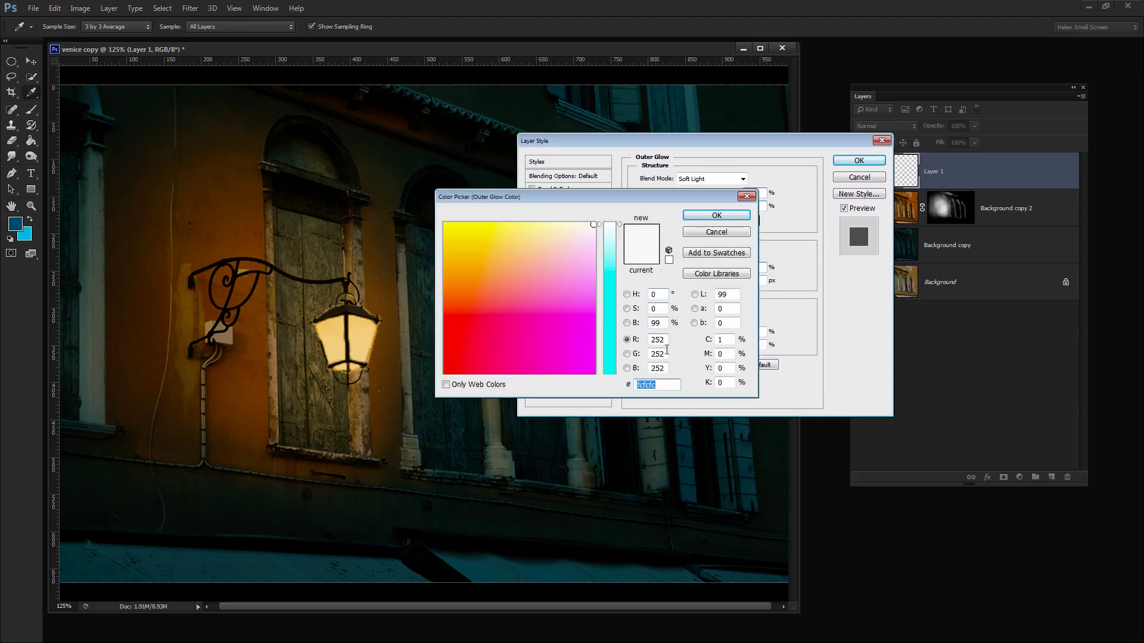
left_click(666, 339)
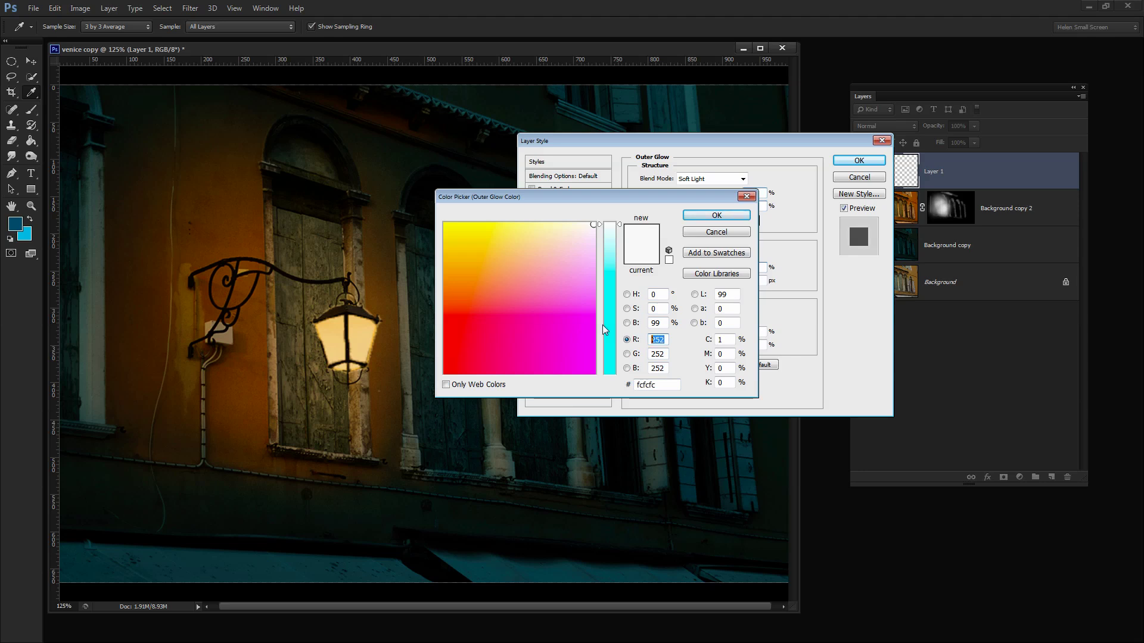
type("220")
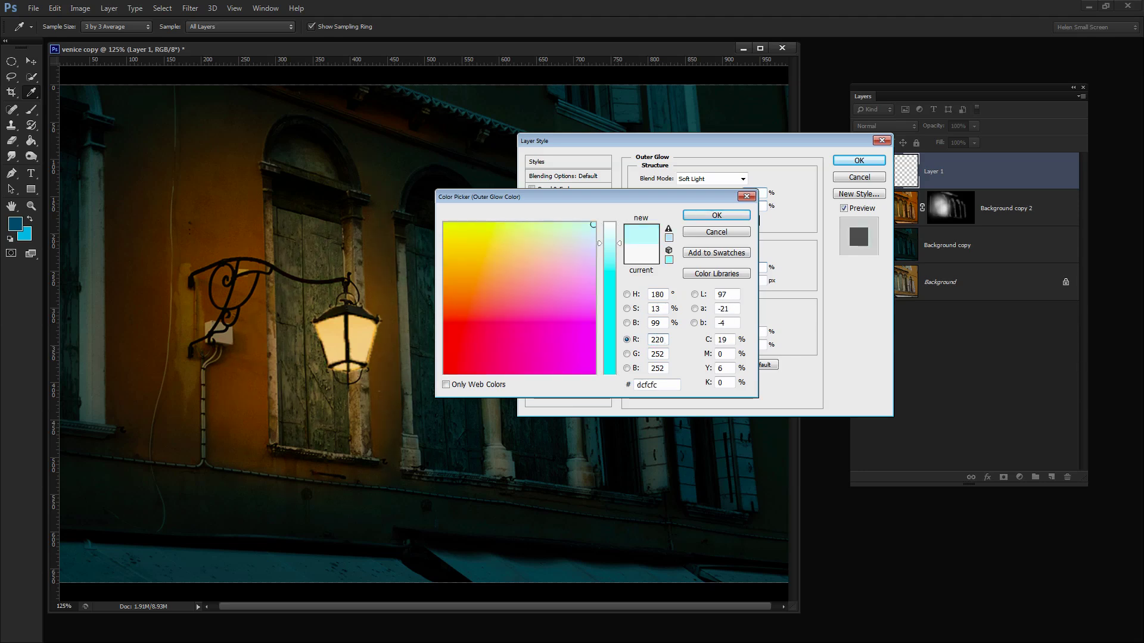
key("Tab")
type("175")
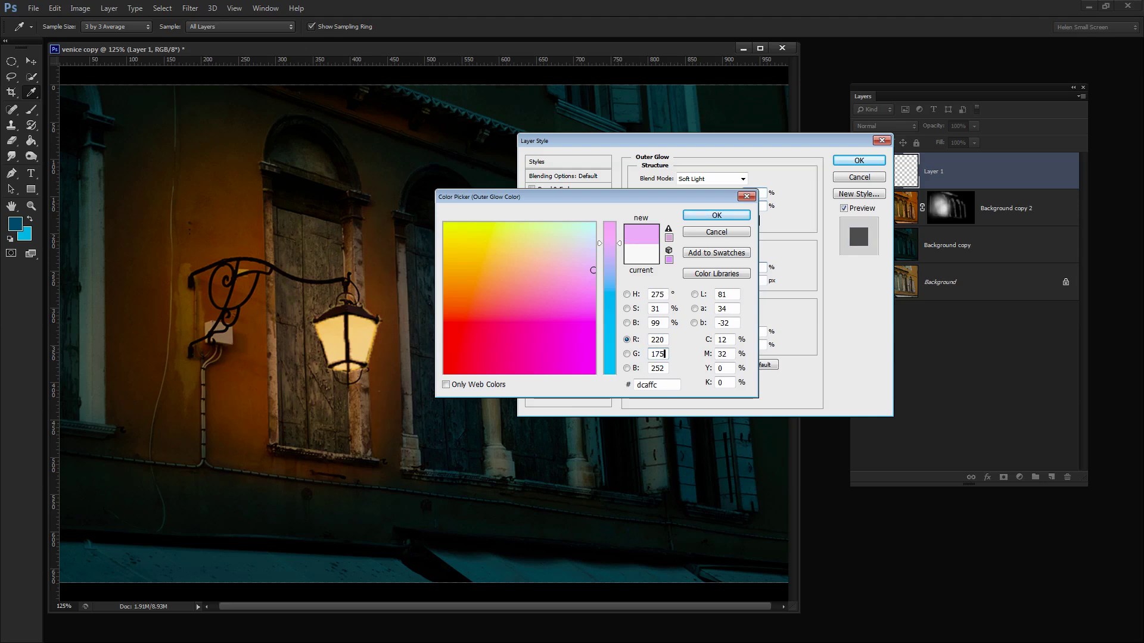
key("Tab")
type("6")
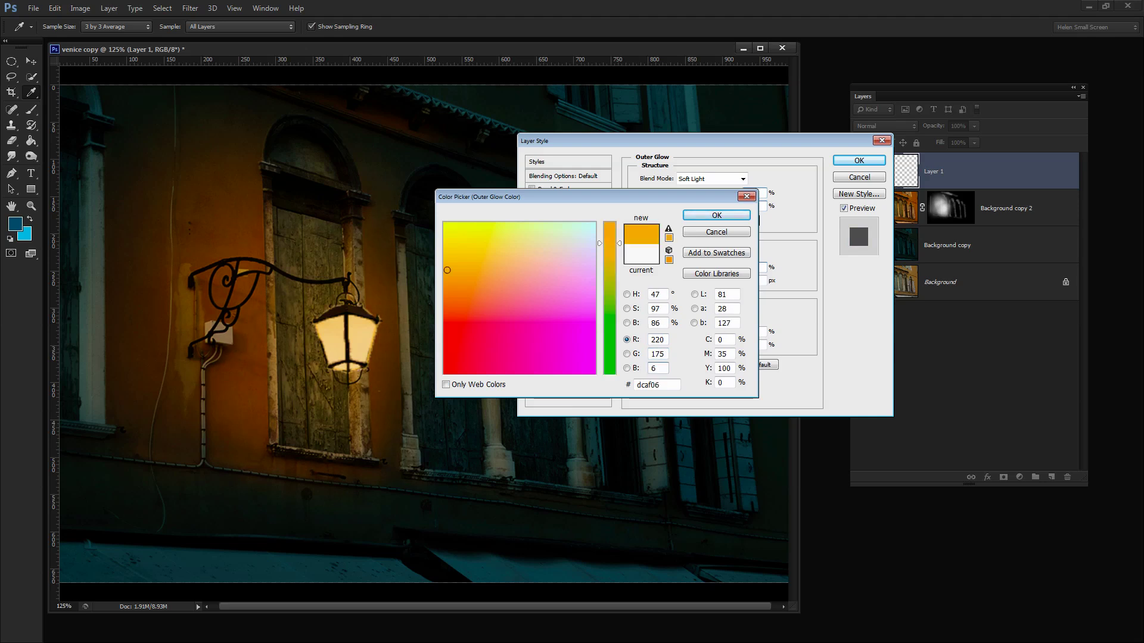
left_click(716, 215)
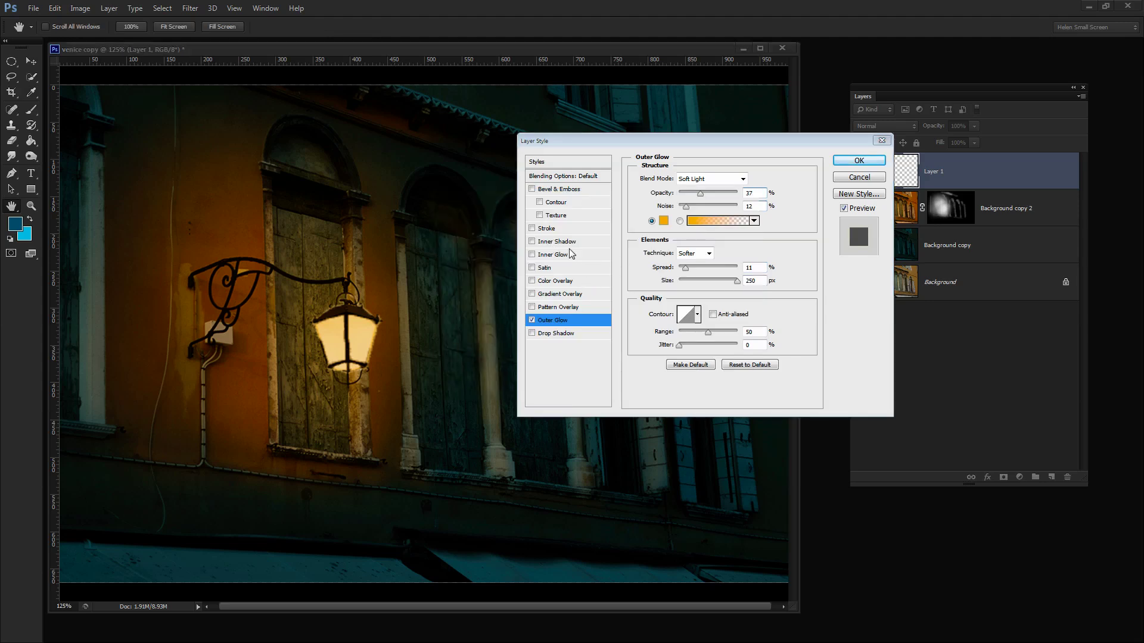
- Add an Inner Glow with Screen blending, opacity 100%, noise 16%, choke 12% and size 3 px
left_click(538, 257)
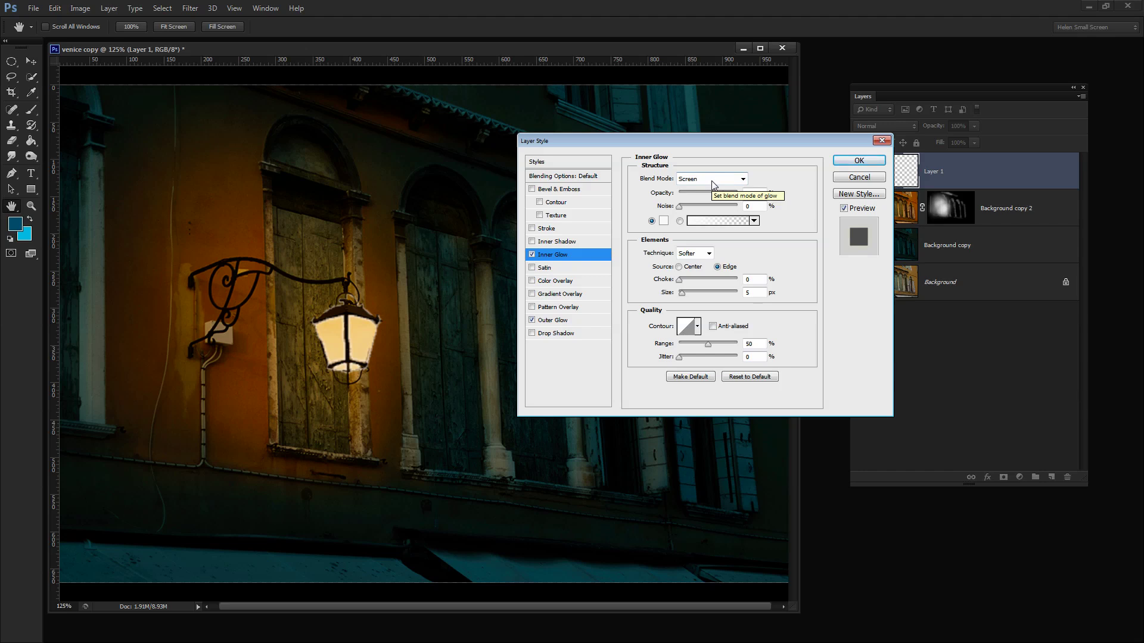
left_click_drag(723, 196, 744, 198)
left_click_drag(679, 207, 689, 207)
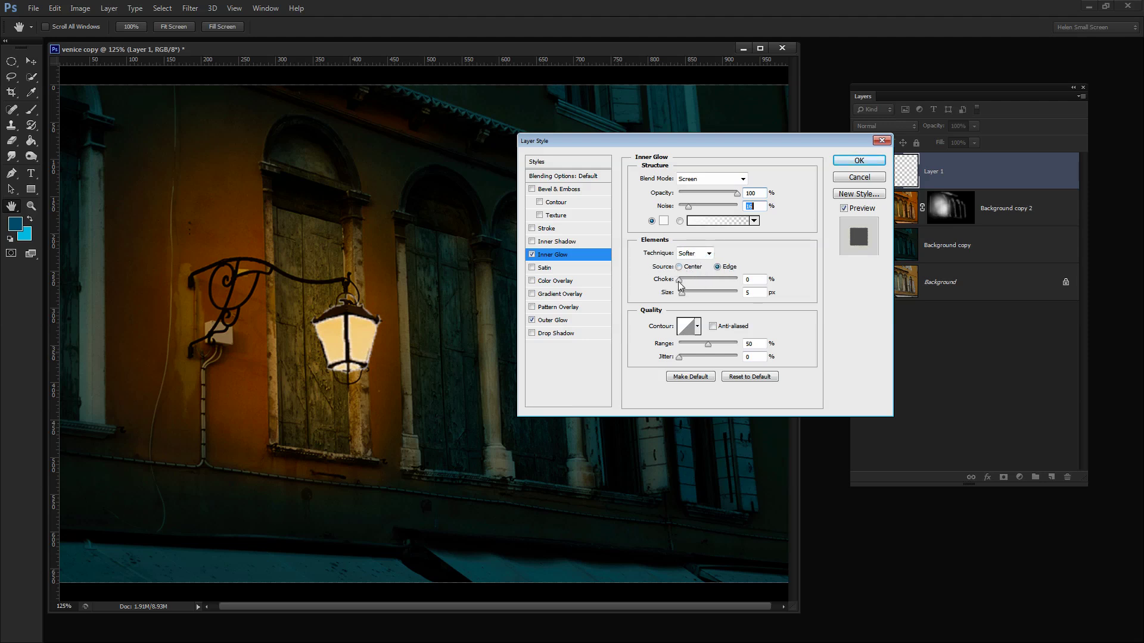
left_click_drag(678, 282, 686, 285)
left_click(684, 295)
left_click_drag(685, 297, 681, 298)
- Set the inner glow colour to pale yellow with RGB 255, 250, 190 and apply the layer style
left_click(664, 221)
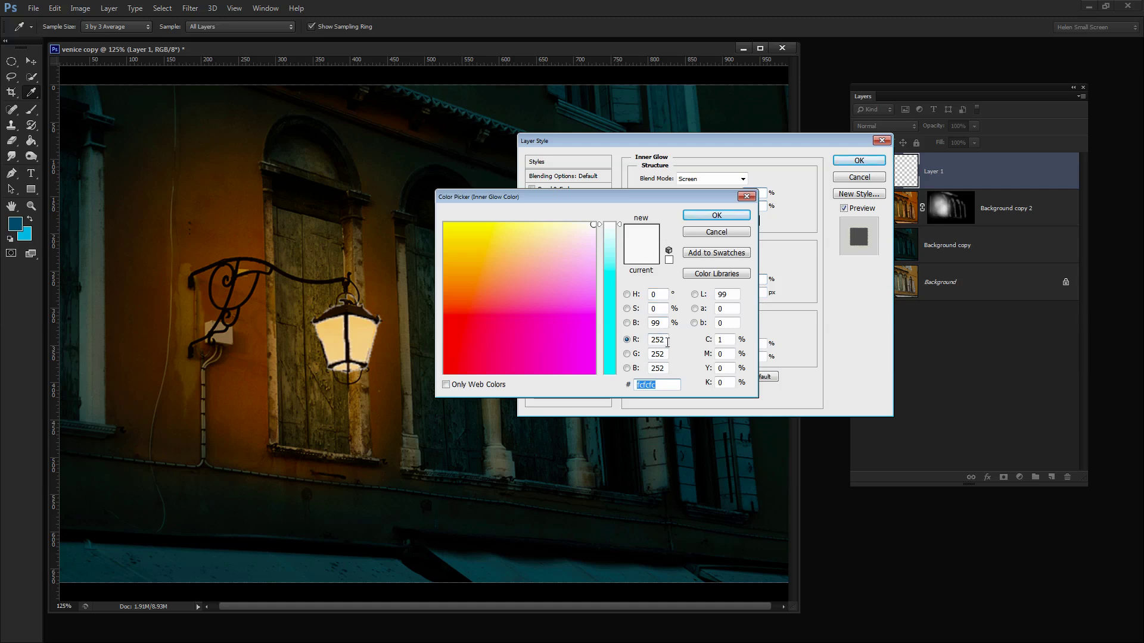
left_click_drag(664, 339, 621, 338)
type("255")
key("Tab")
type("250")
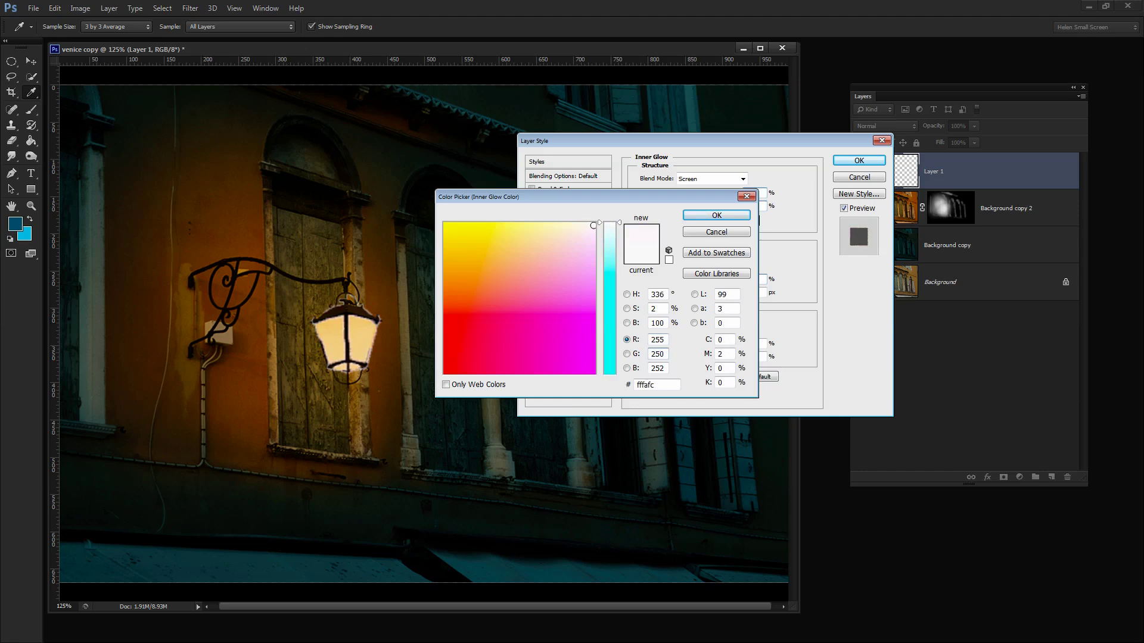
key("Tab")
type("190")
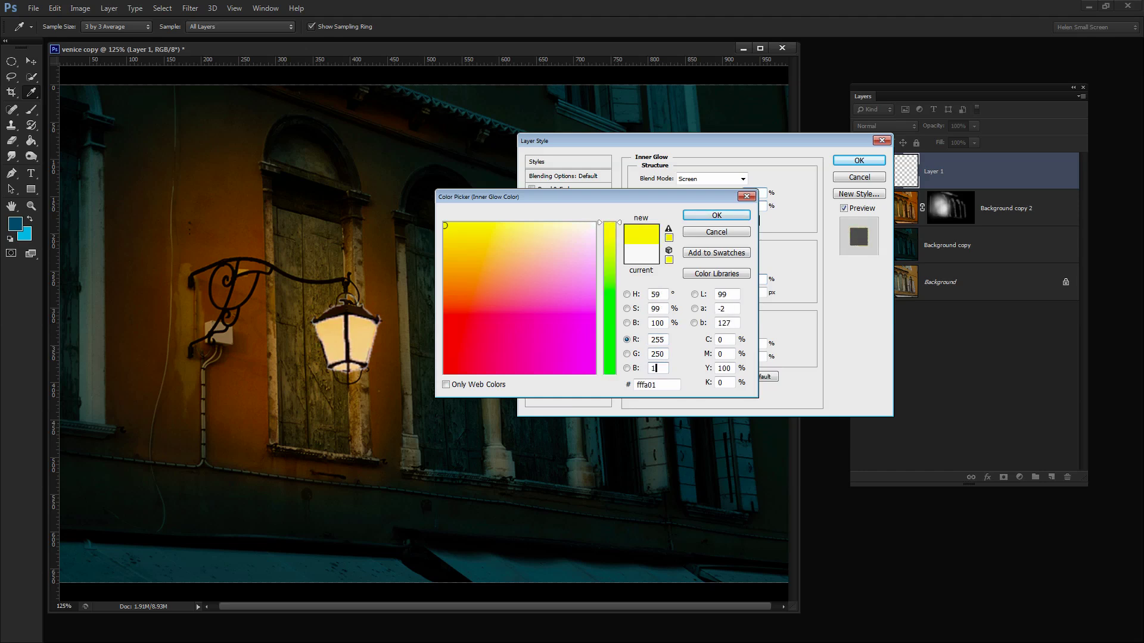
left_click(716, 216)
left_click(860, 161)
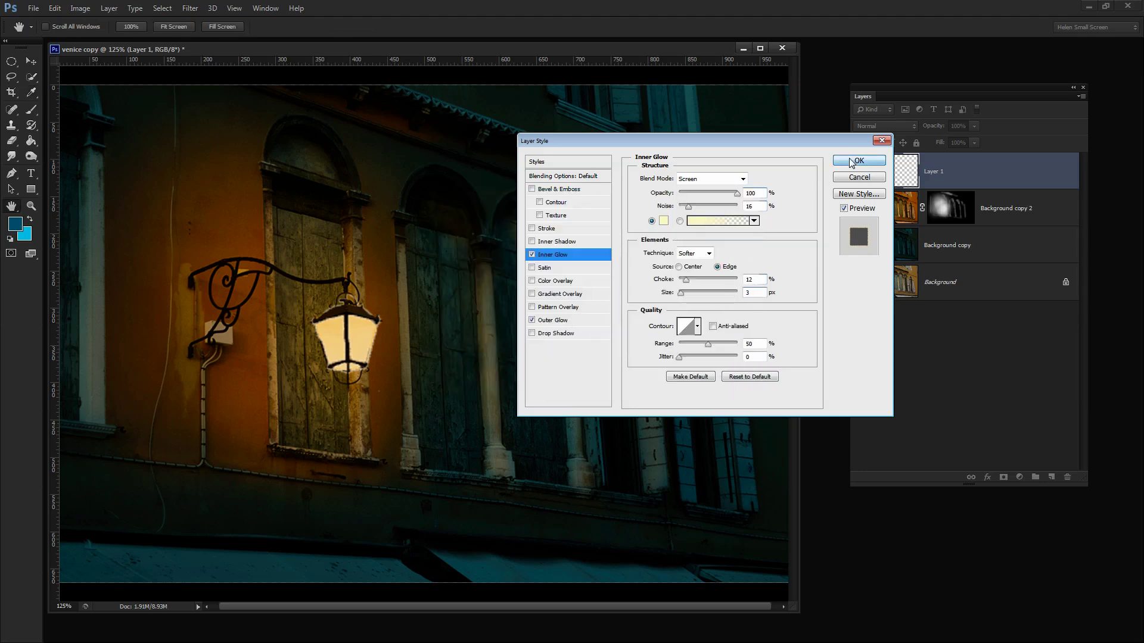
- Compare the lantern with the glass layer's glow effects hidden and shown
key("z")
left_click(884, 195)
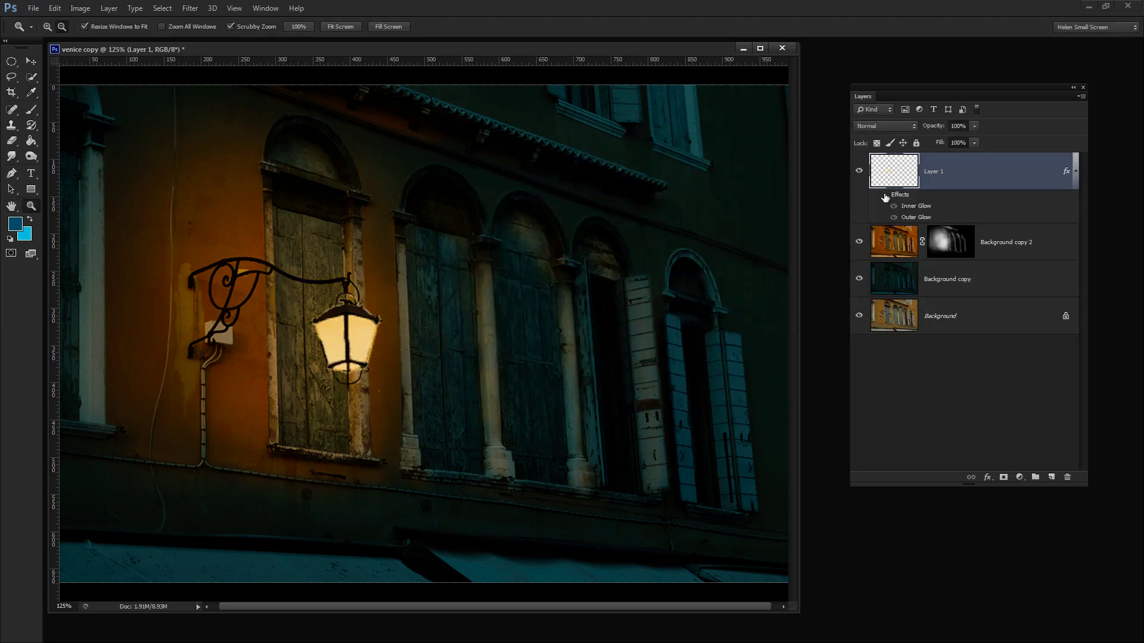
left_click(884, 195)
left_click(884, 195)
left_click(885, 196)
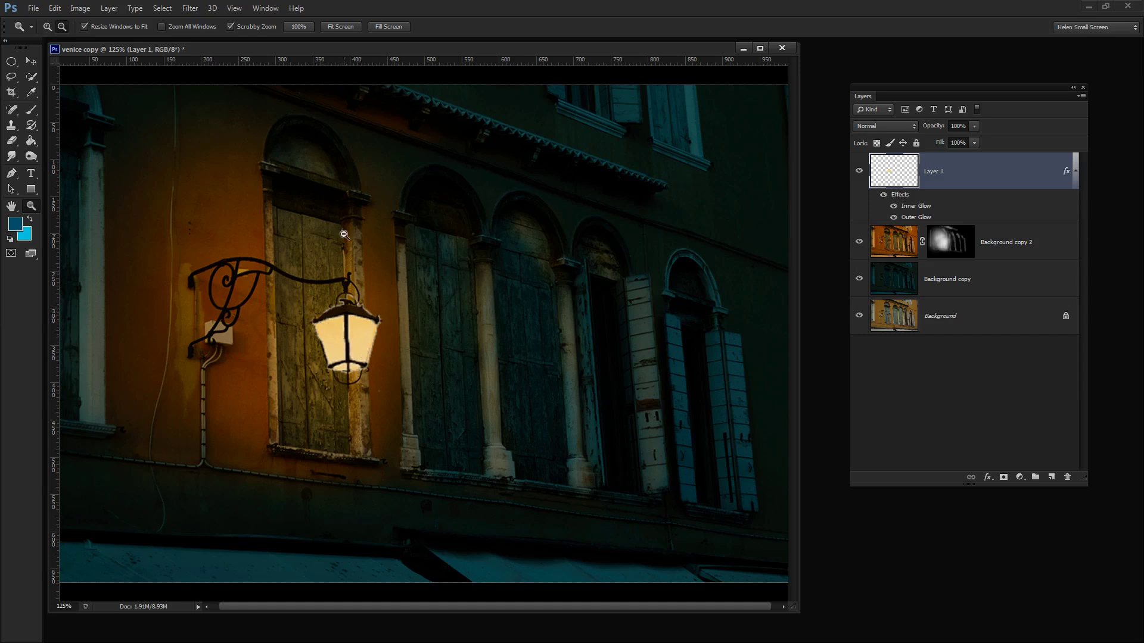
- Apply a Gaussian Blur with a 25-pixel radius to the lantern glass layer and compare it hidden and shown
left_click(188, 10)
mouse_move(218, 121)
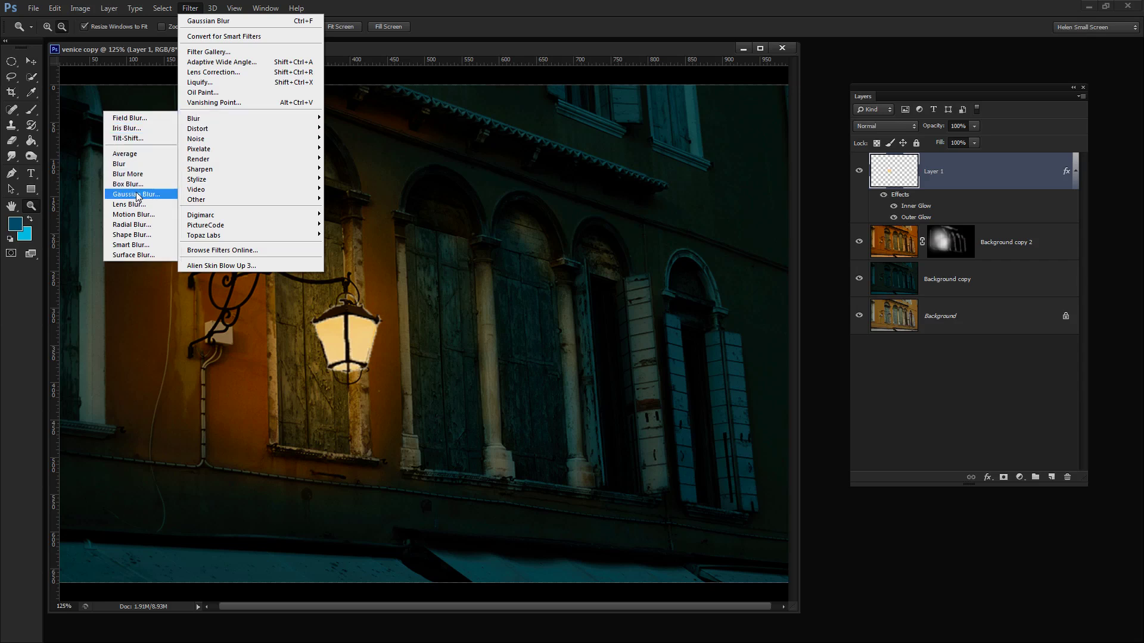
left_click(138, 197)
left_click_drag(841, 203, 614, 201)
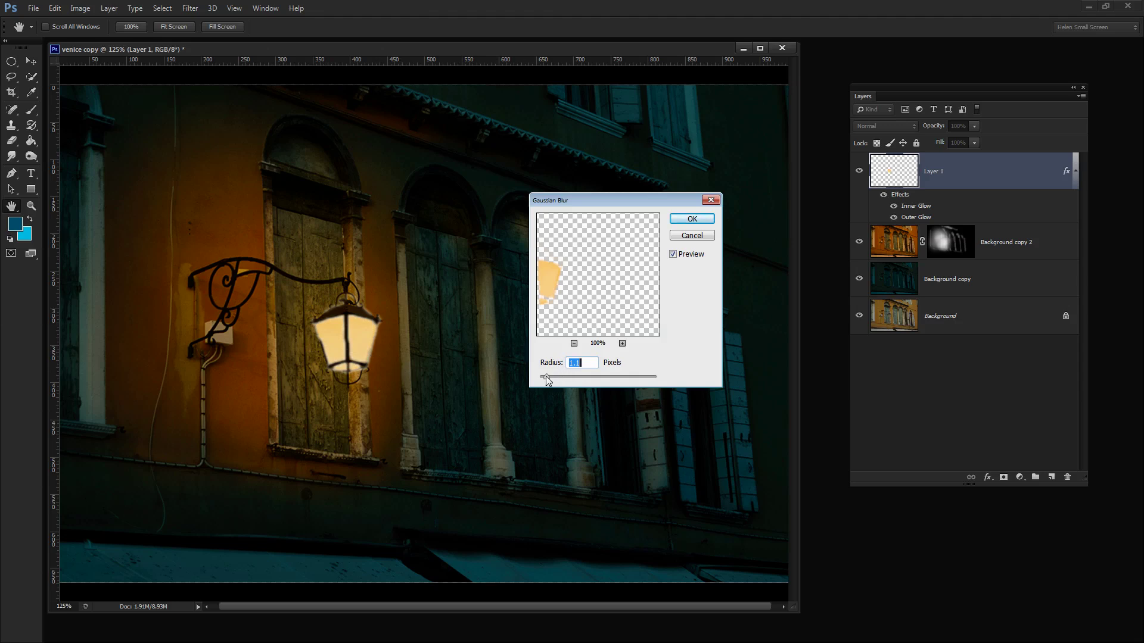
left_click_drag(546, 376, 594, 384)
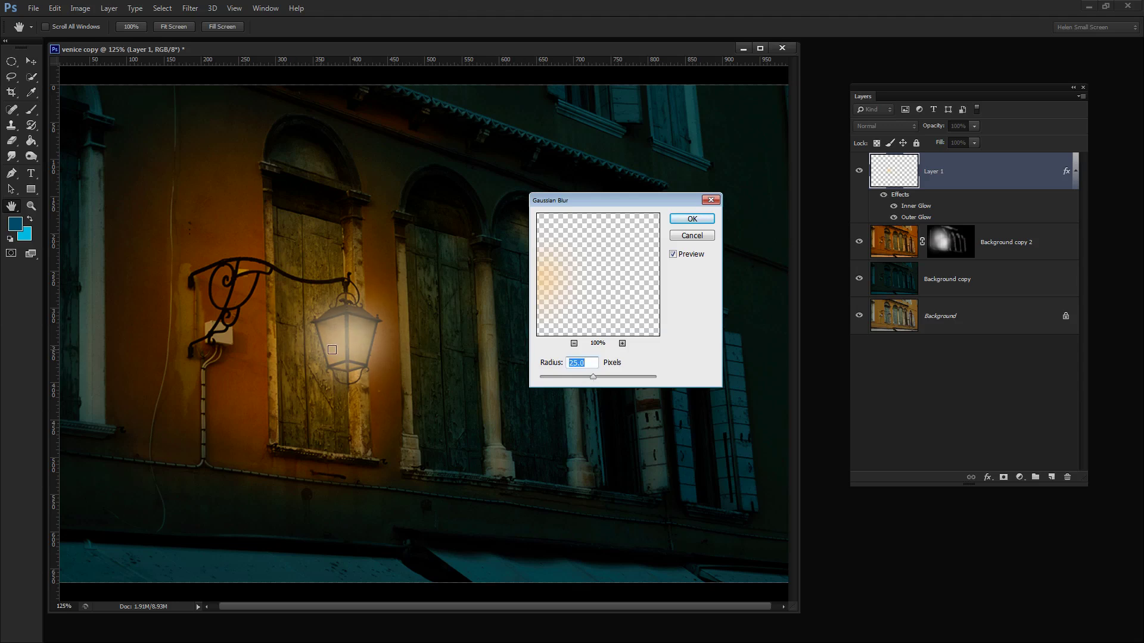
left_click(692, 219)
key("z")
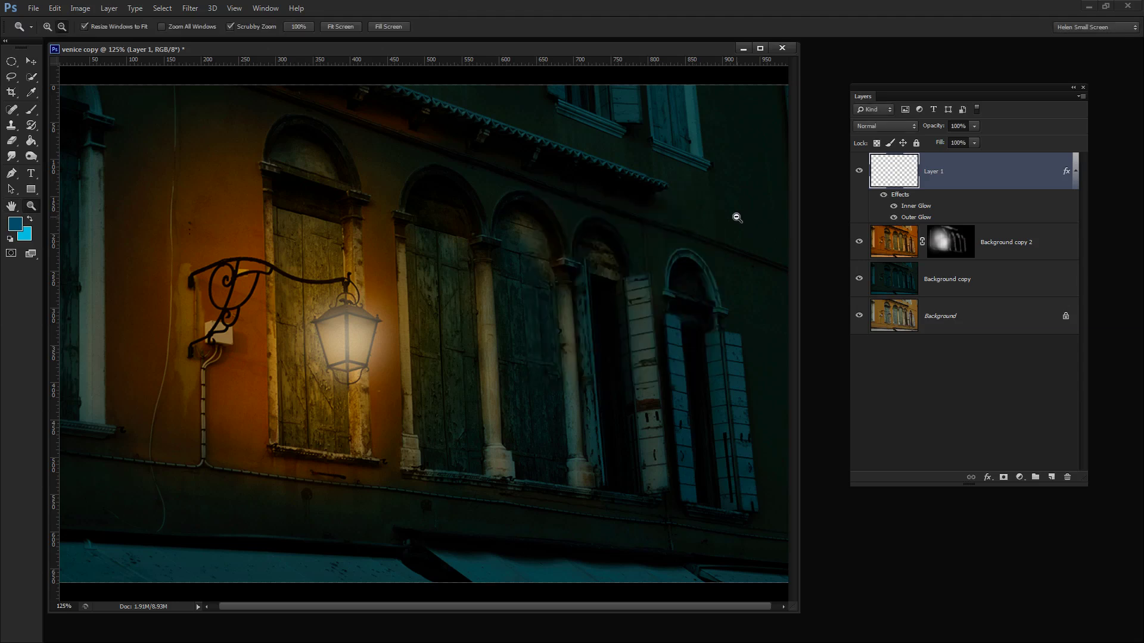
left_click(859, 172)
left_click(859, 172)
- Fill a small circular selection in the upper middle of the lantern glass with white on a new top layer, and deselect it
left_click(11, 61)
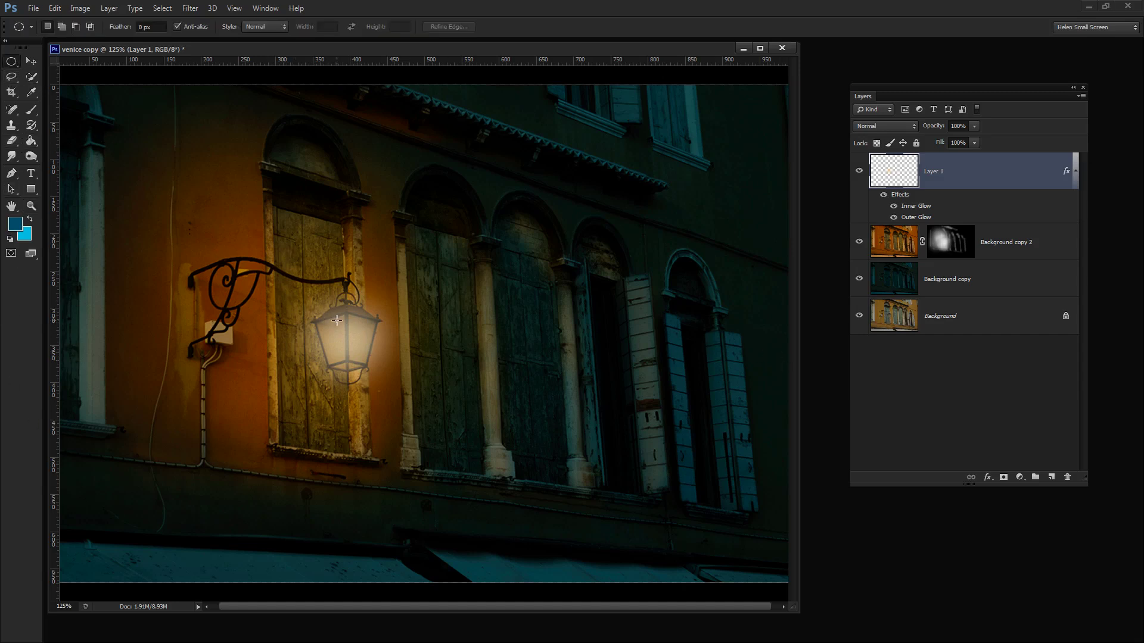
left_click_drag(331, 322, 354, 339)
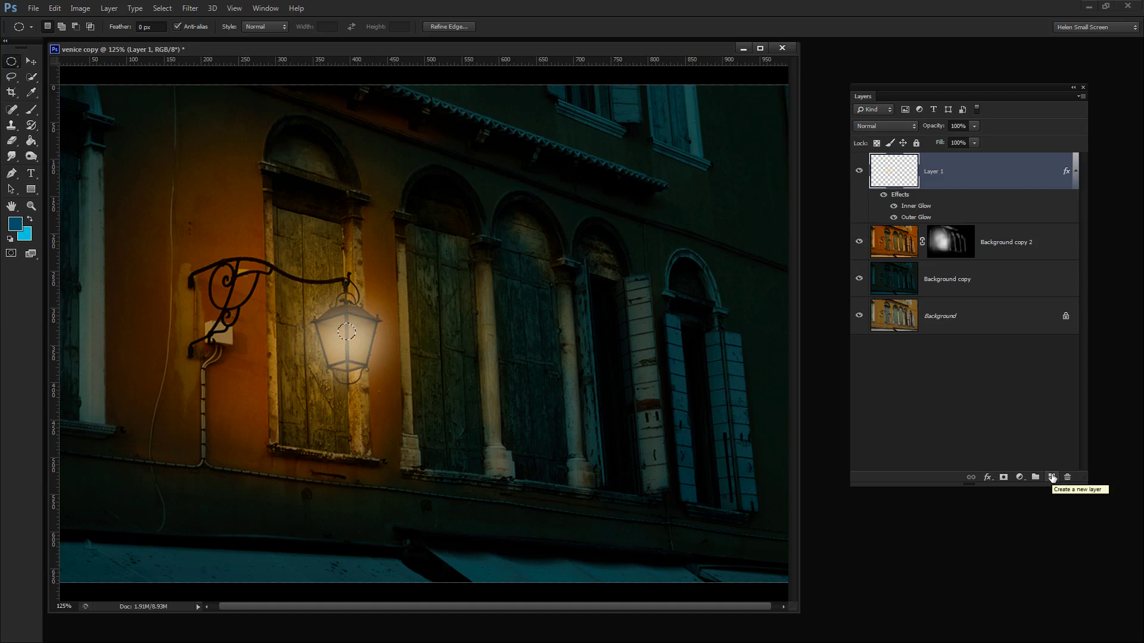
left_click(1051, 478)
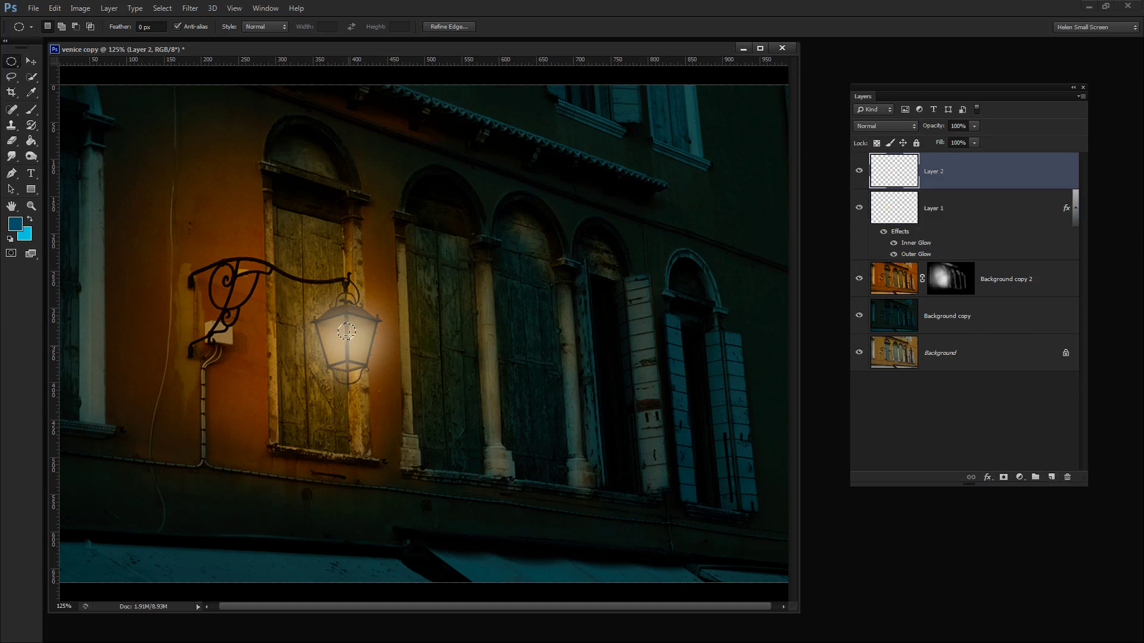
key("d")
key("x")
key("alt+BackSpace")
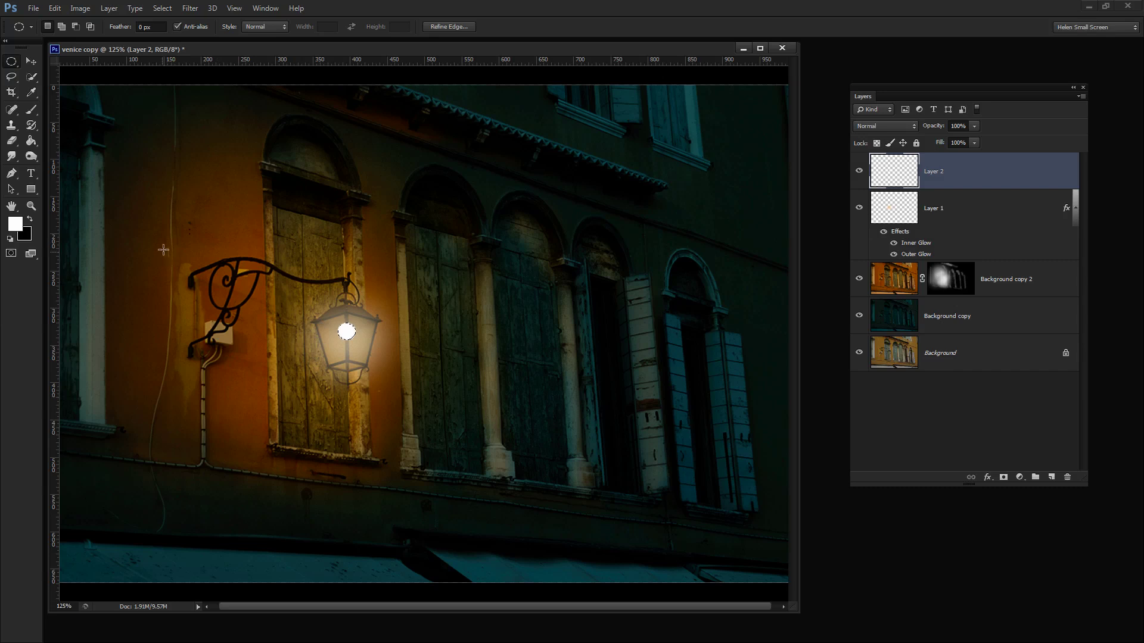
left_click(162, 9)
left_click(171, 31)
- Soften the white circle with a Gaussian Blur of small radius so it forms a bright core inside the lantern
left_click(189, 9)
mouse_move(206, 119)
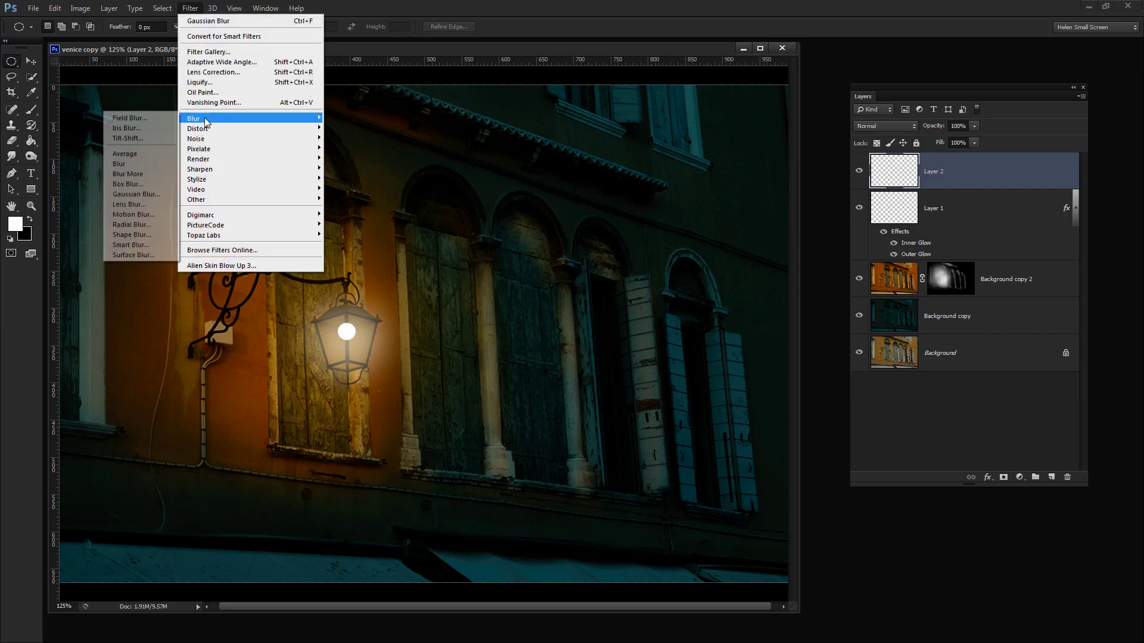
left_click(143, 194)
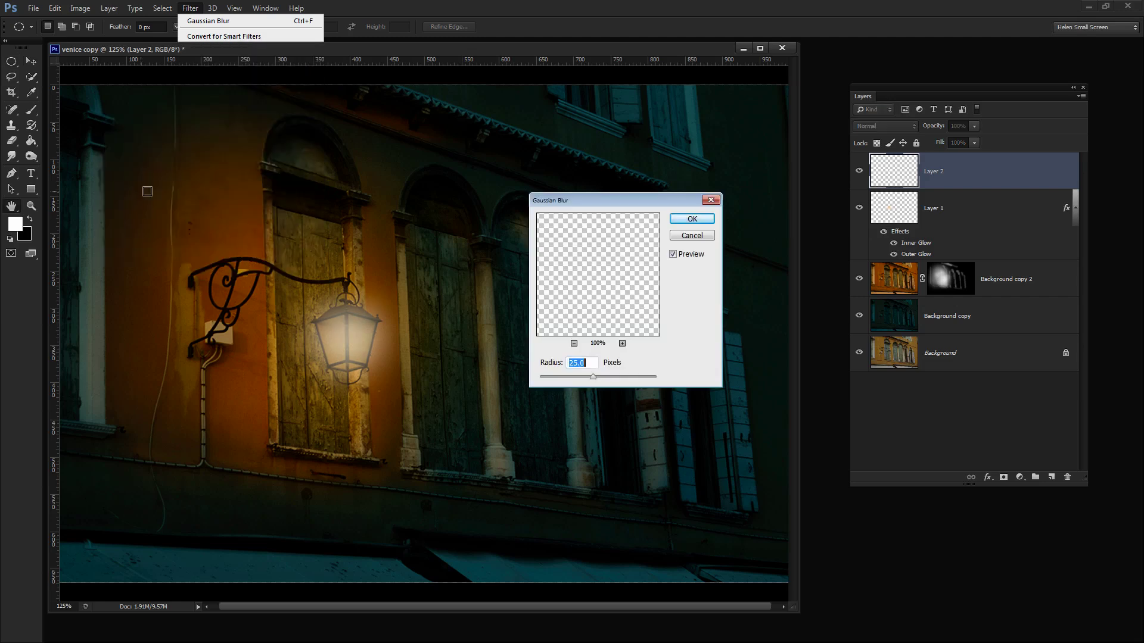
left_click_drag(590, 199, 631, 208)
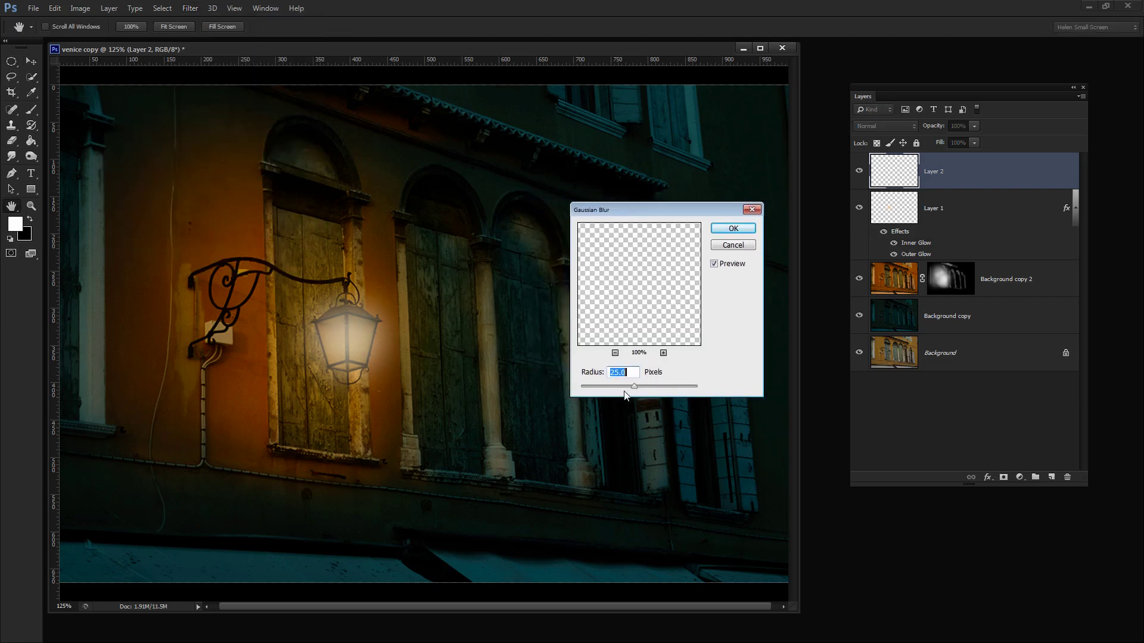
mouse_move(633, 388)
left_mouse_down()
mouse_move(599, 388)
mouse_move(618, 390)
left_mouse_up()
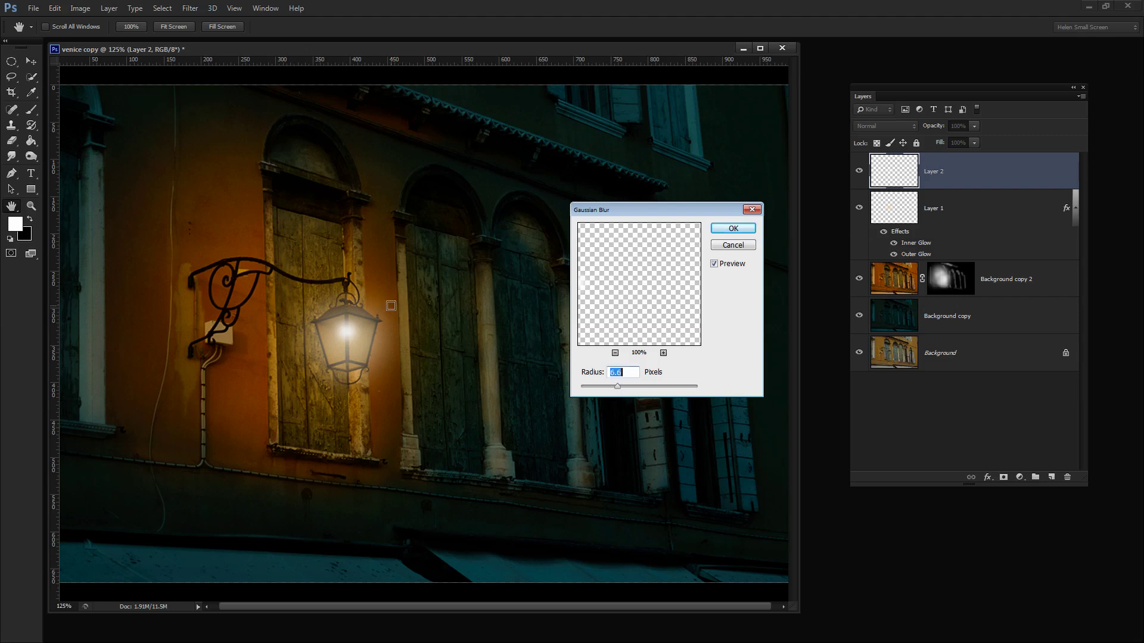
left_click(729, 231)
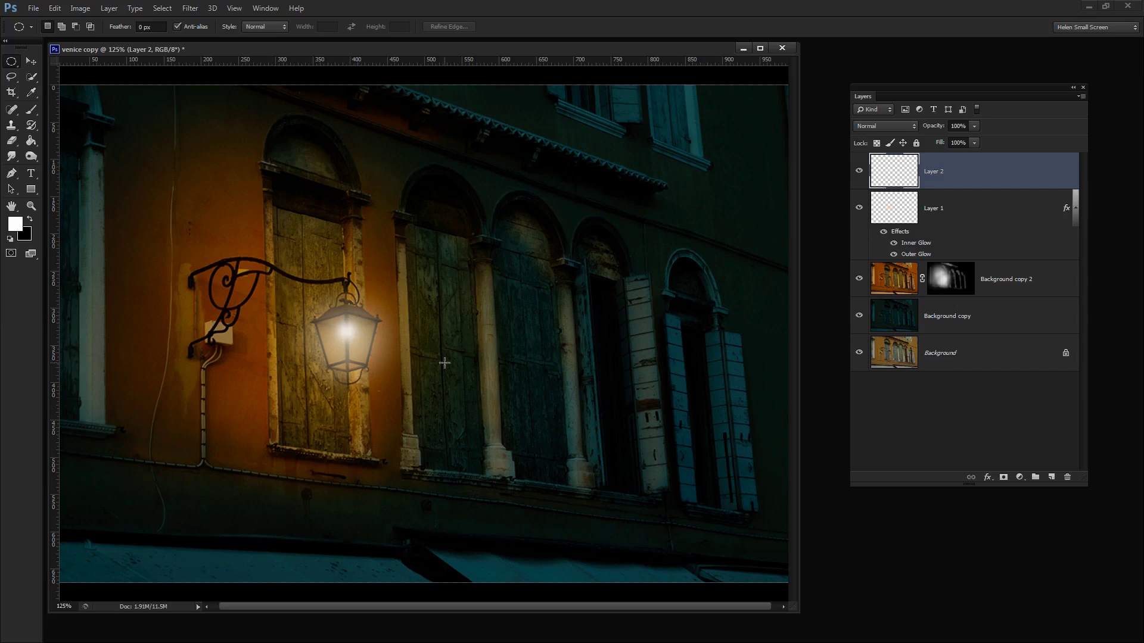
- Add a layer mask to the white bulb layer and paint it with a small black brush at 4% flow along the lantern's central bar
left_click(1004, 478)
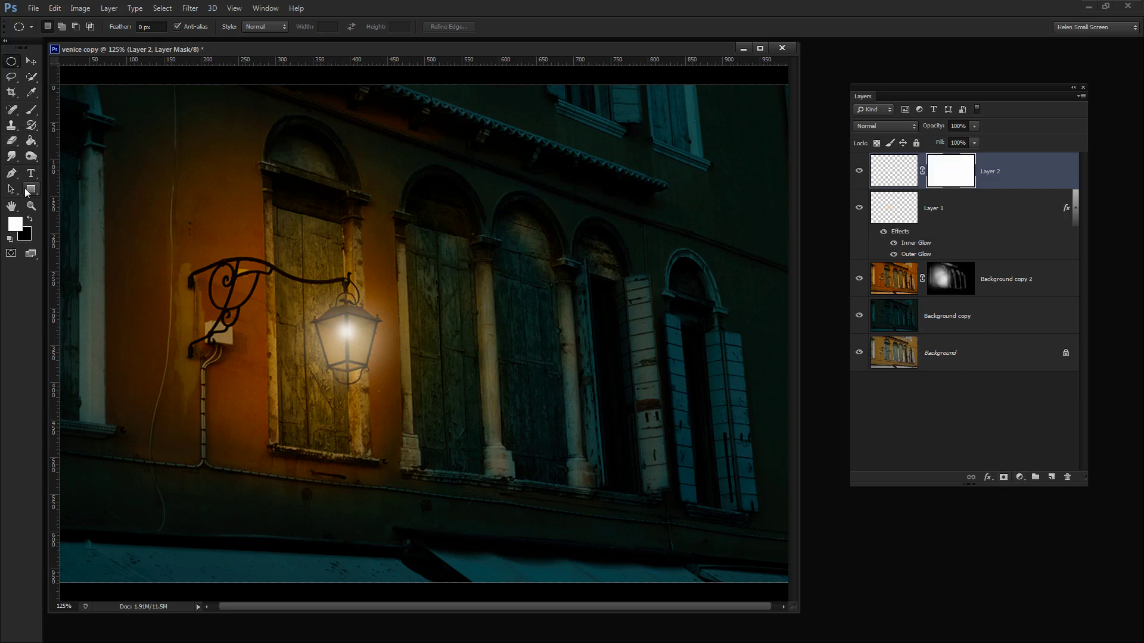
left_click(30, 220)
left_click(31, 109)
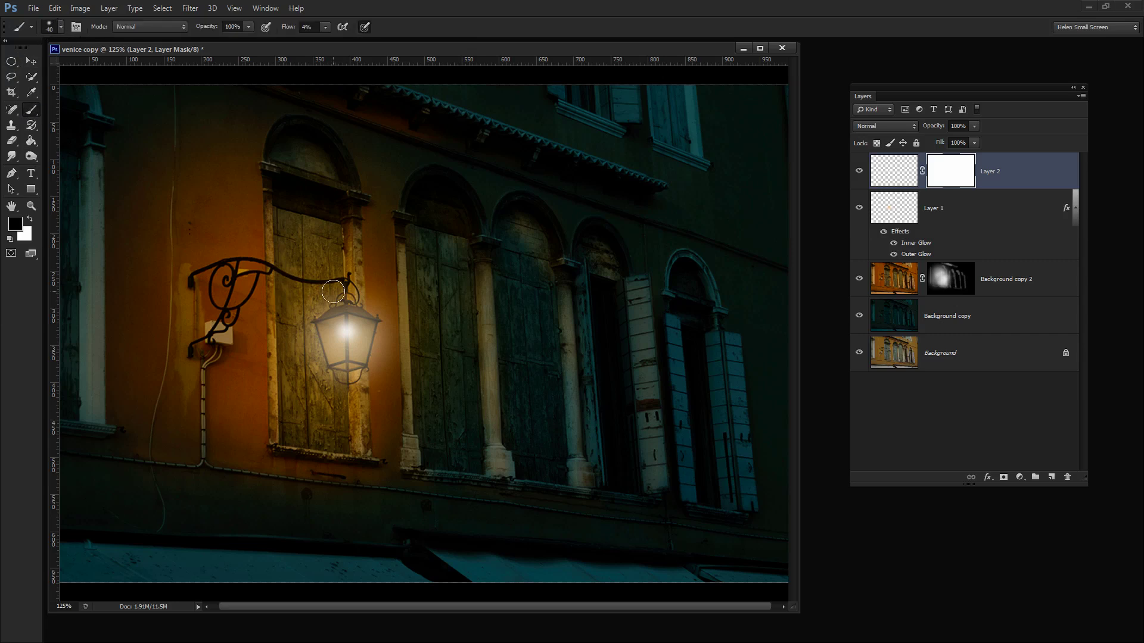
key("bracketleft")
key("z")
key("alt")
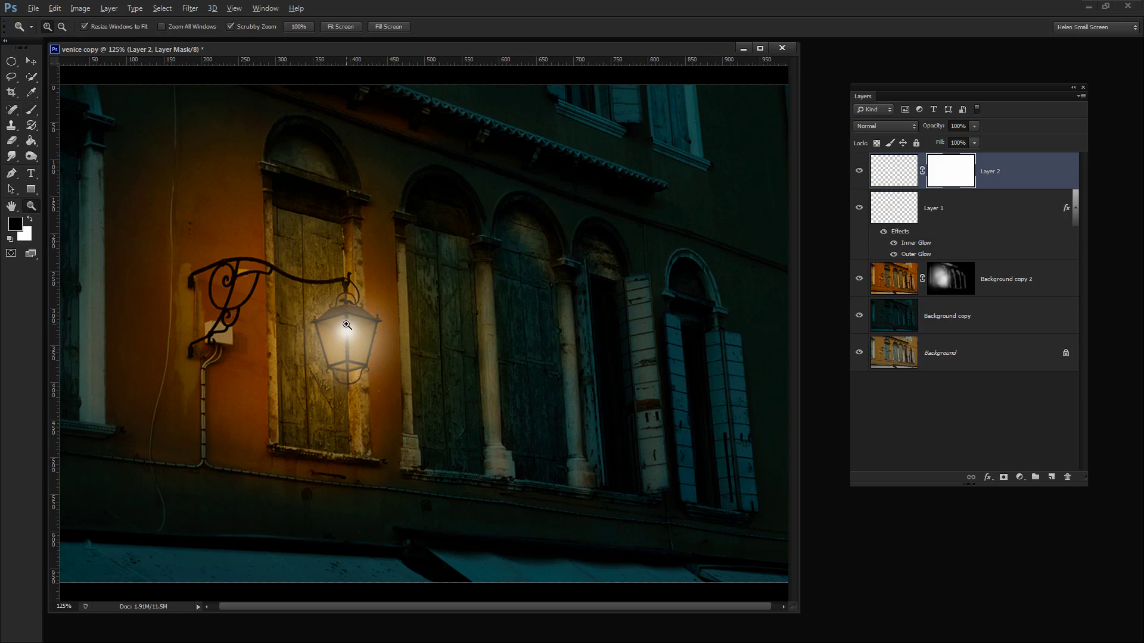
left_click(347, 325)
left_click(584, 297)
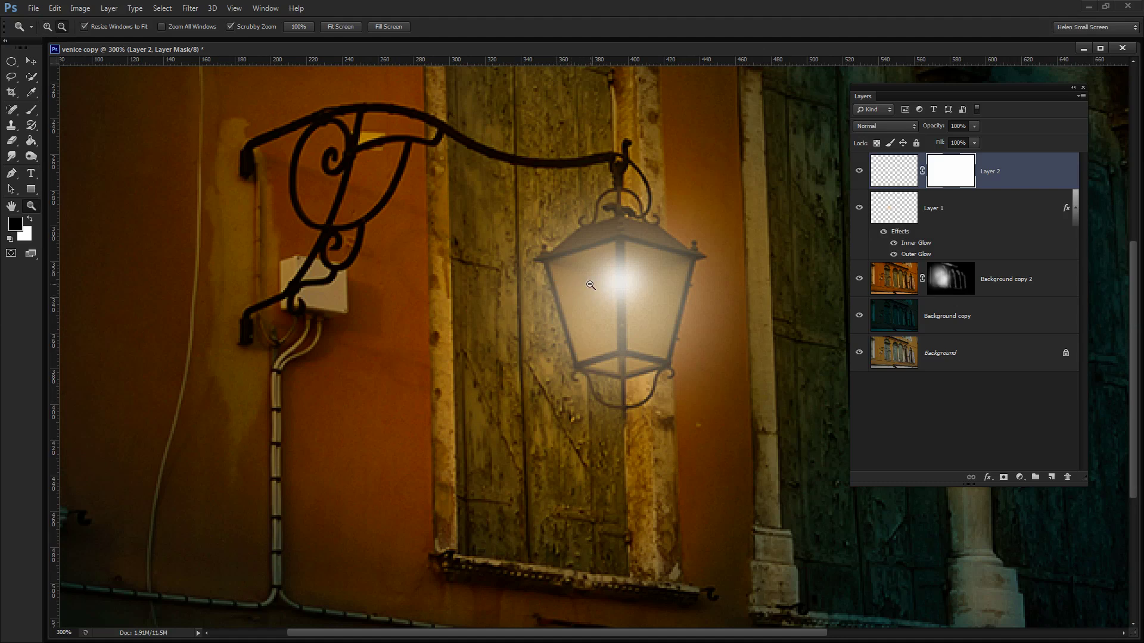
key("b")
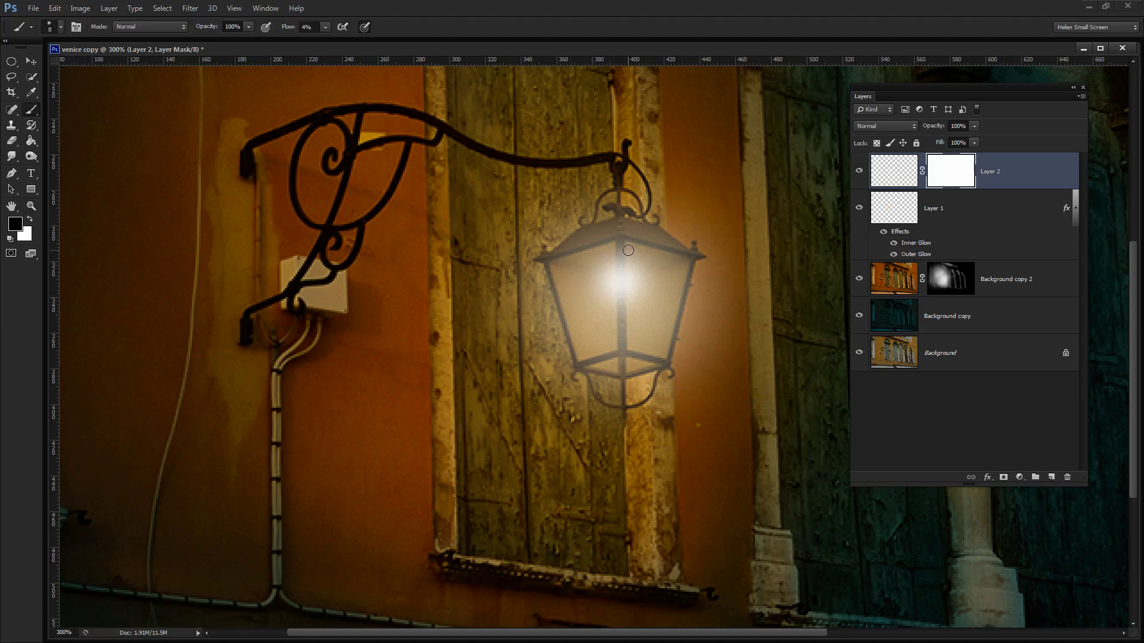
mouse_move(621, 239)
left_mouse_down()
mouse_move(598, 383)
mouse_move(607, 411)
mouse_move(621, 358)
left_mouse_up()
mouse_move(621, 235)
left_mouse_down()
mouse_move(618, 356)
mouse_move(622, 324)
left_mouse_up()
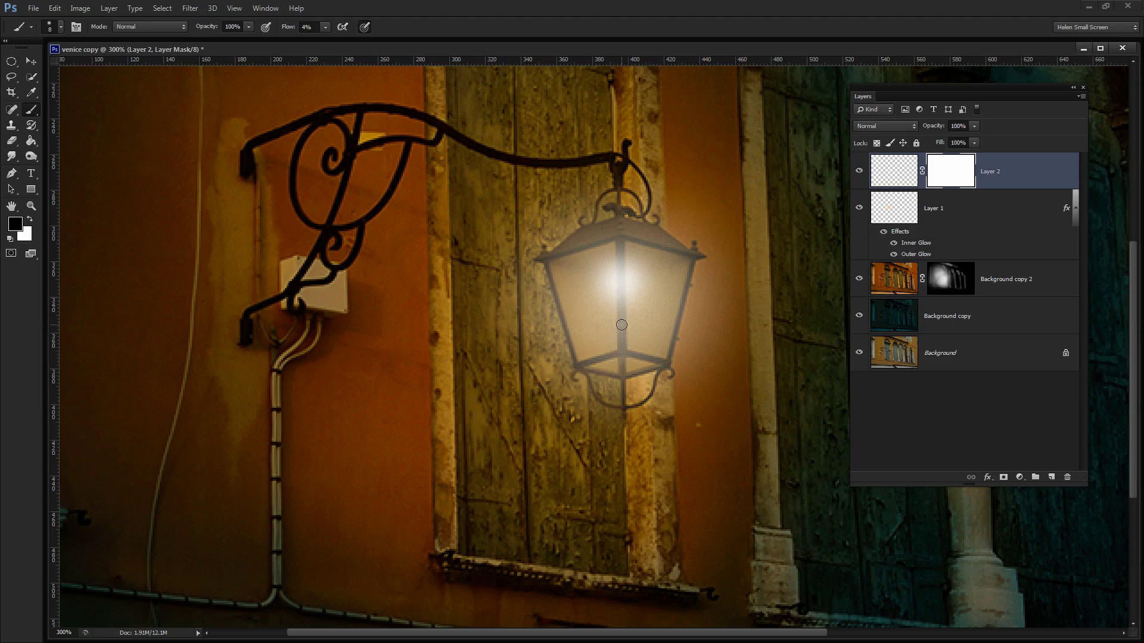
- Set the brush to 100% flow and 57% opacity, and paint black on the mask over the lantern's central bar
left_click(325, 28)
left_click_drag(324, 41, 411, 49)
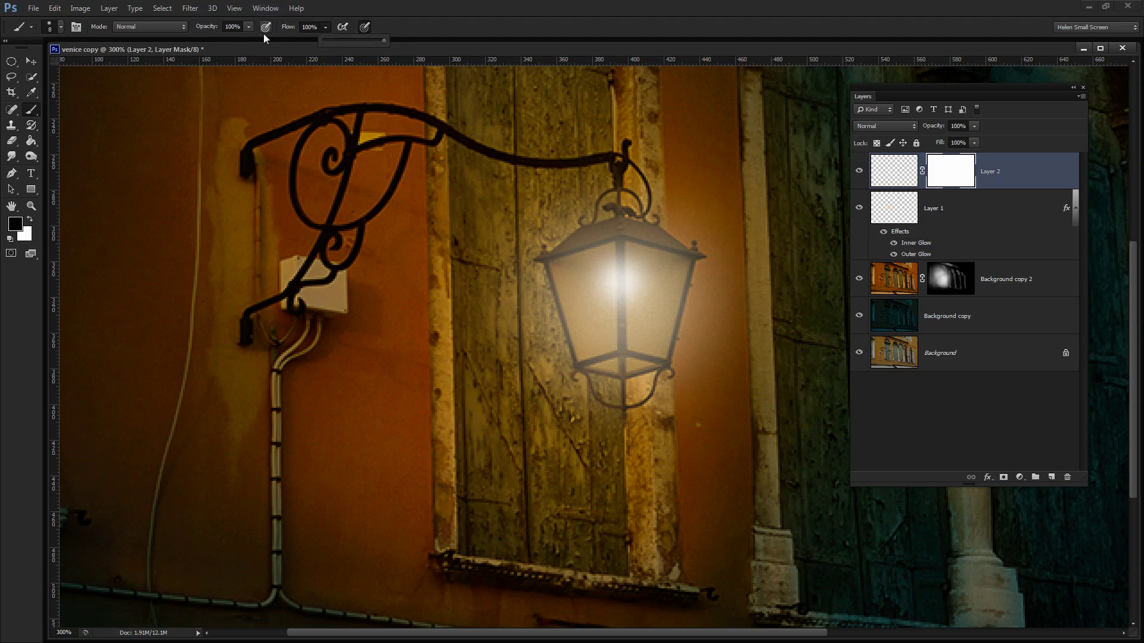
left_click(248, 26)
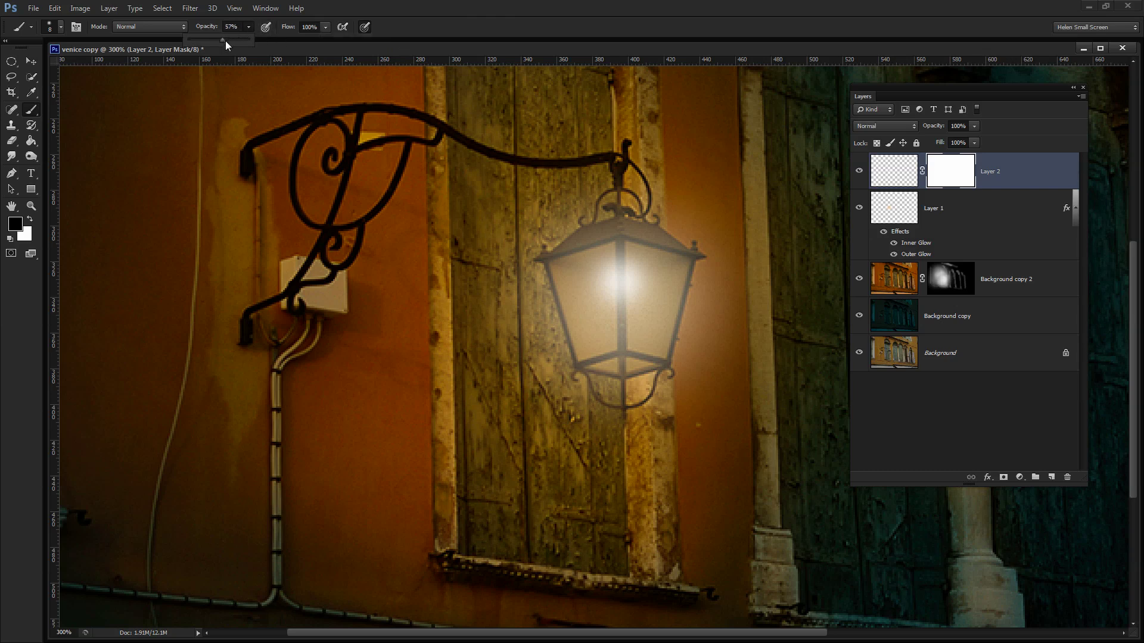
left_click(621, 237)
left_click_drag(621, 310, 622, 251)
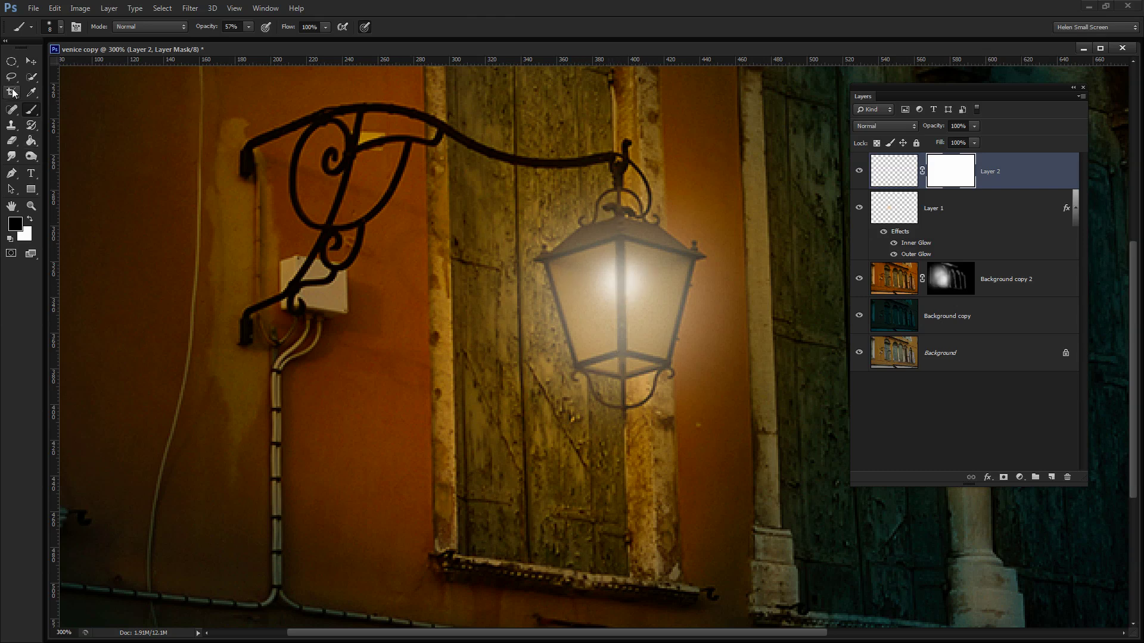
- Compare the original photo with the night effect by hiding all layers above the background and showing them again one by one
key("z")
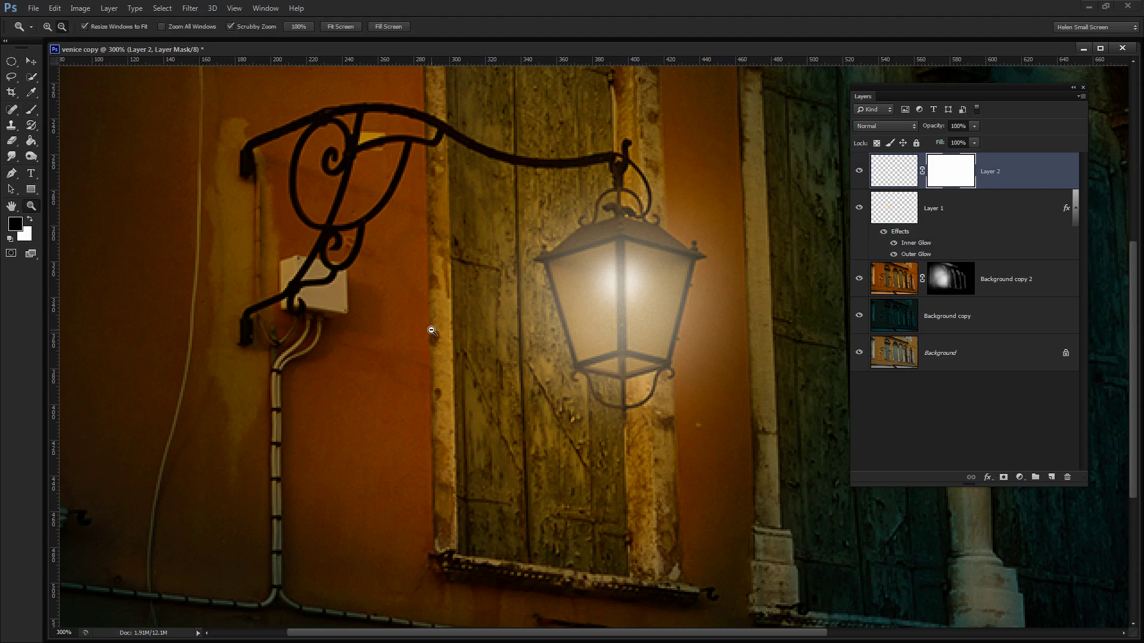
key("ctrl+1")
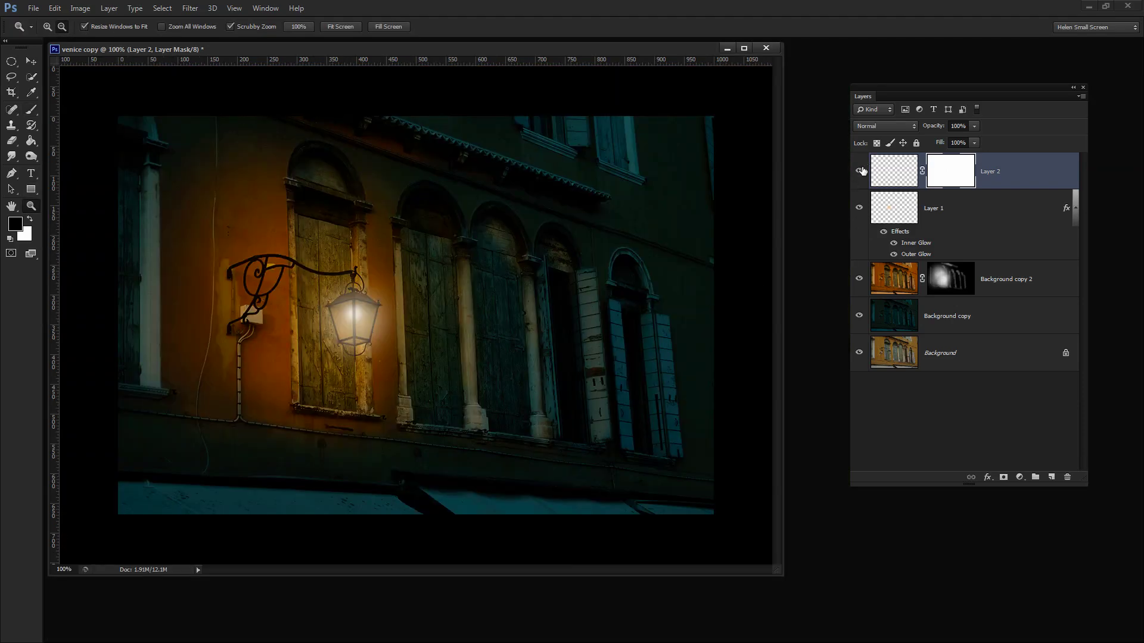
left_click_drag(859, 170, 864, 280)
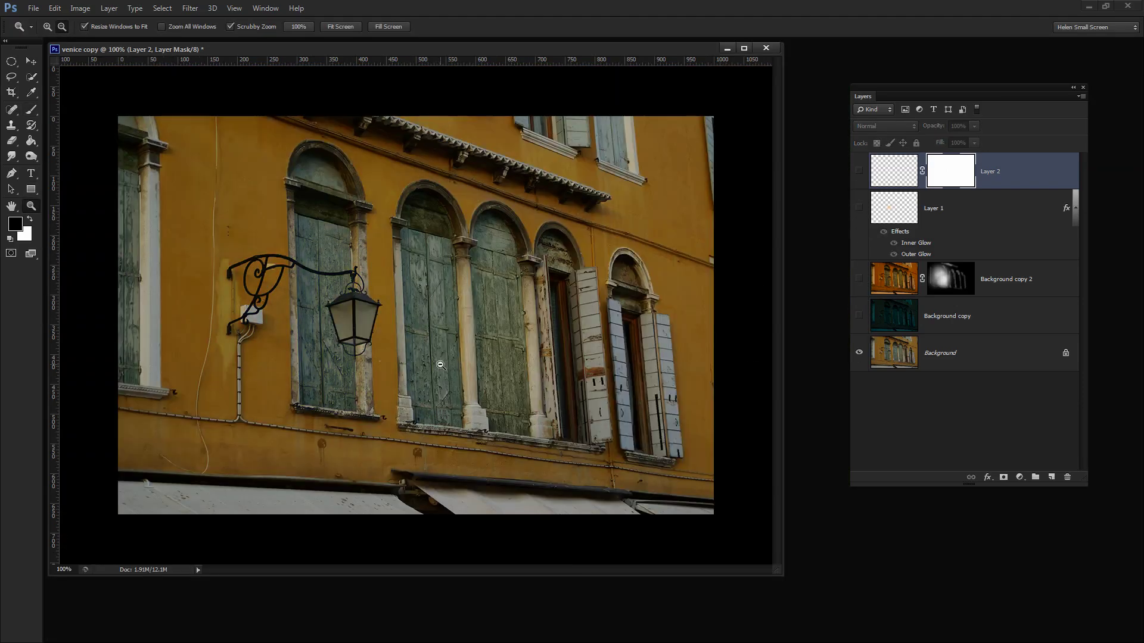
left_click(859, 316)
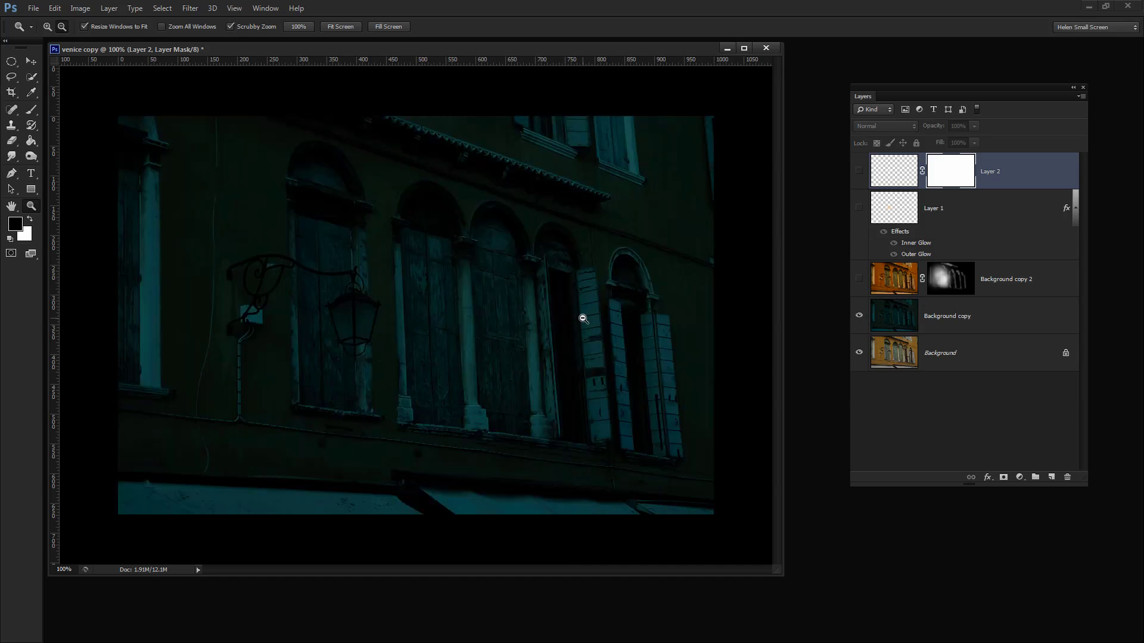
left_click(859, 279)
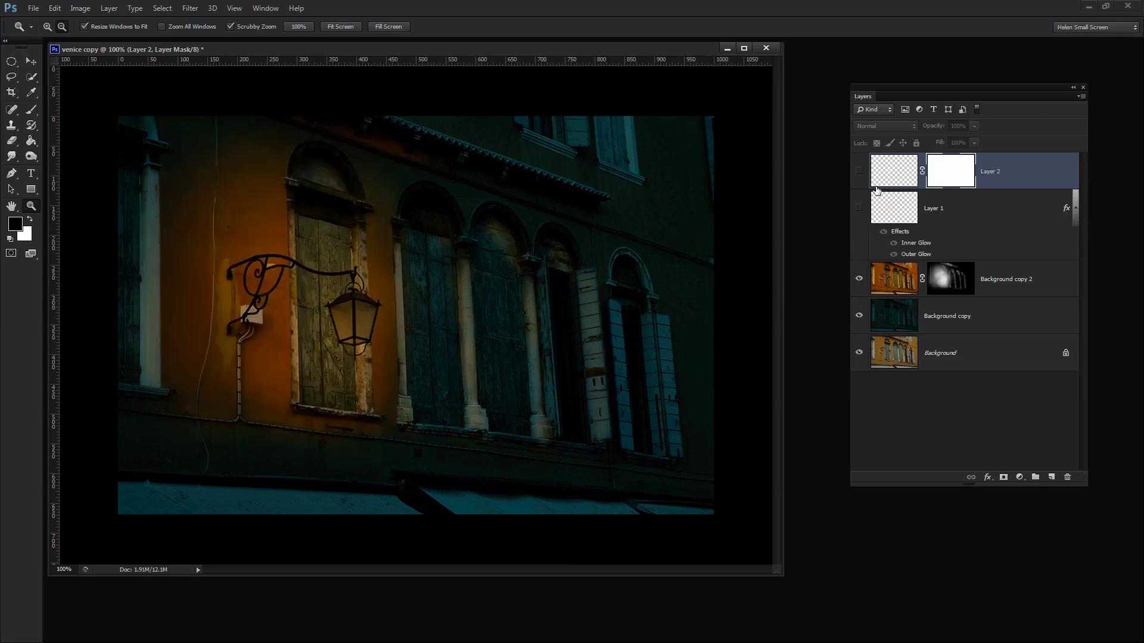
left_click(859, 208)
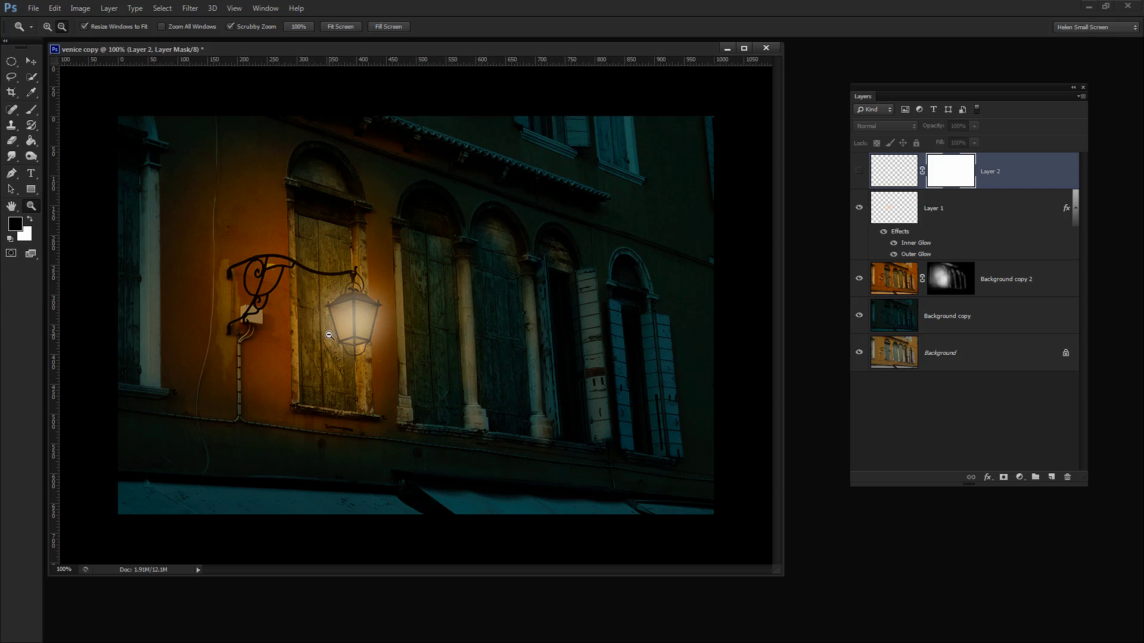
left_click(860, 170)
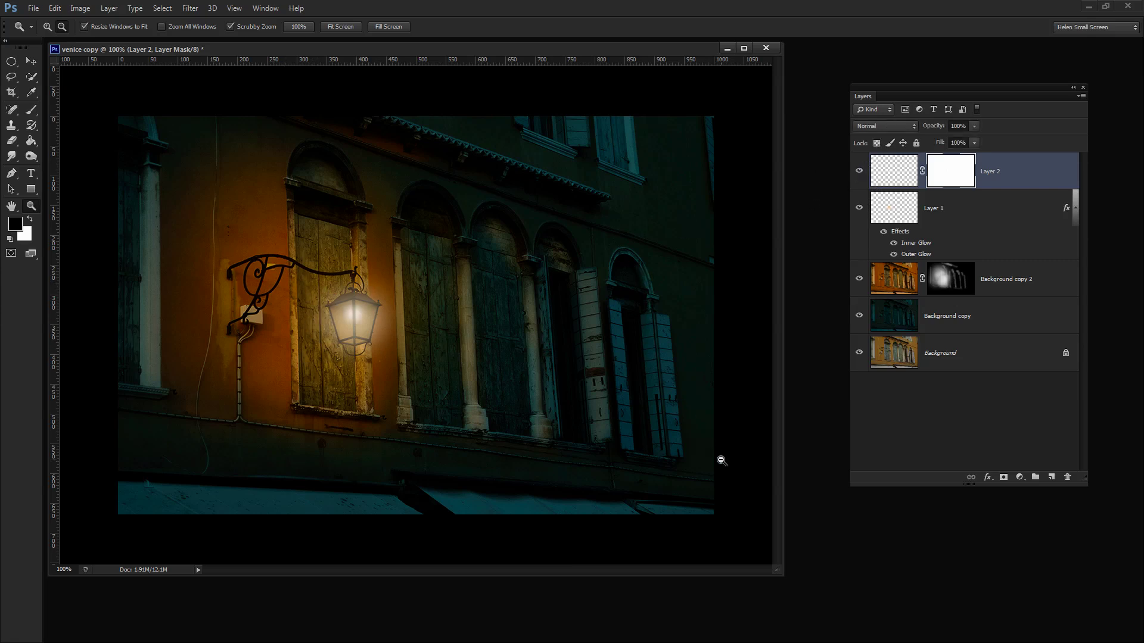